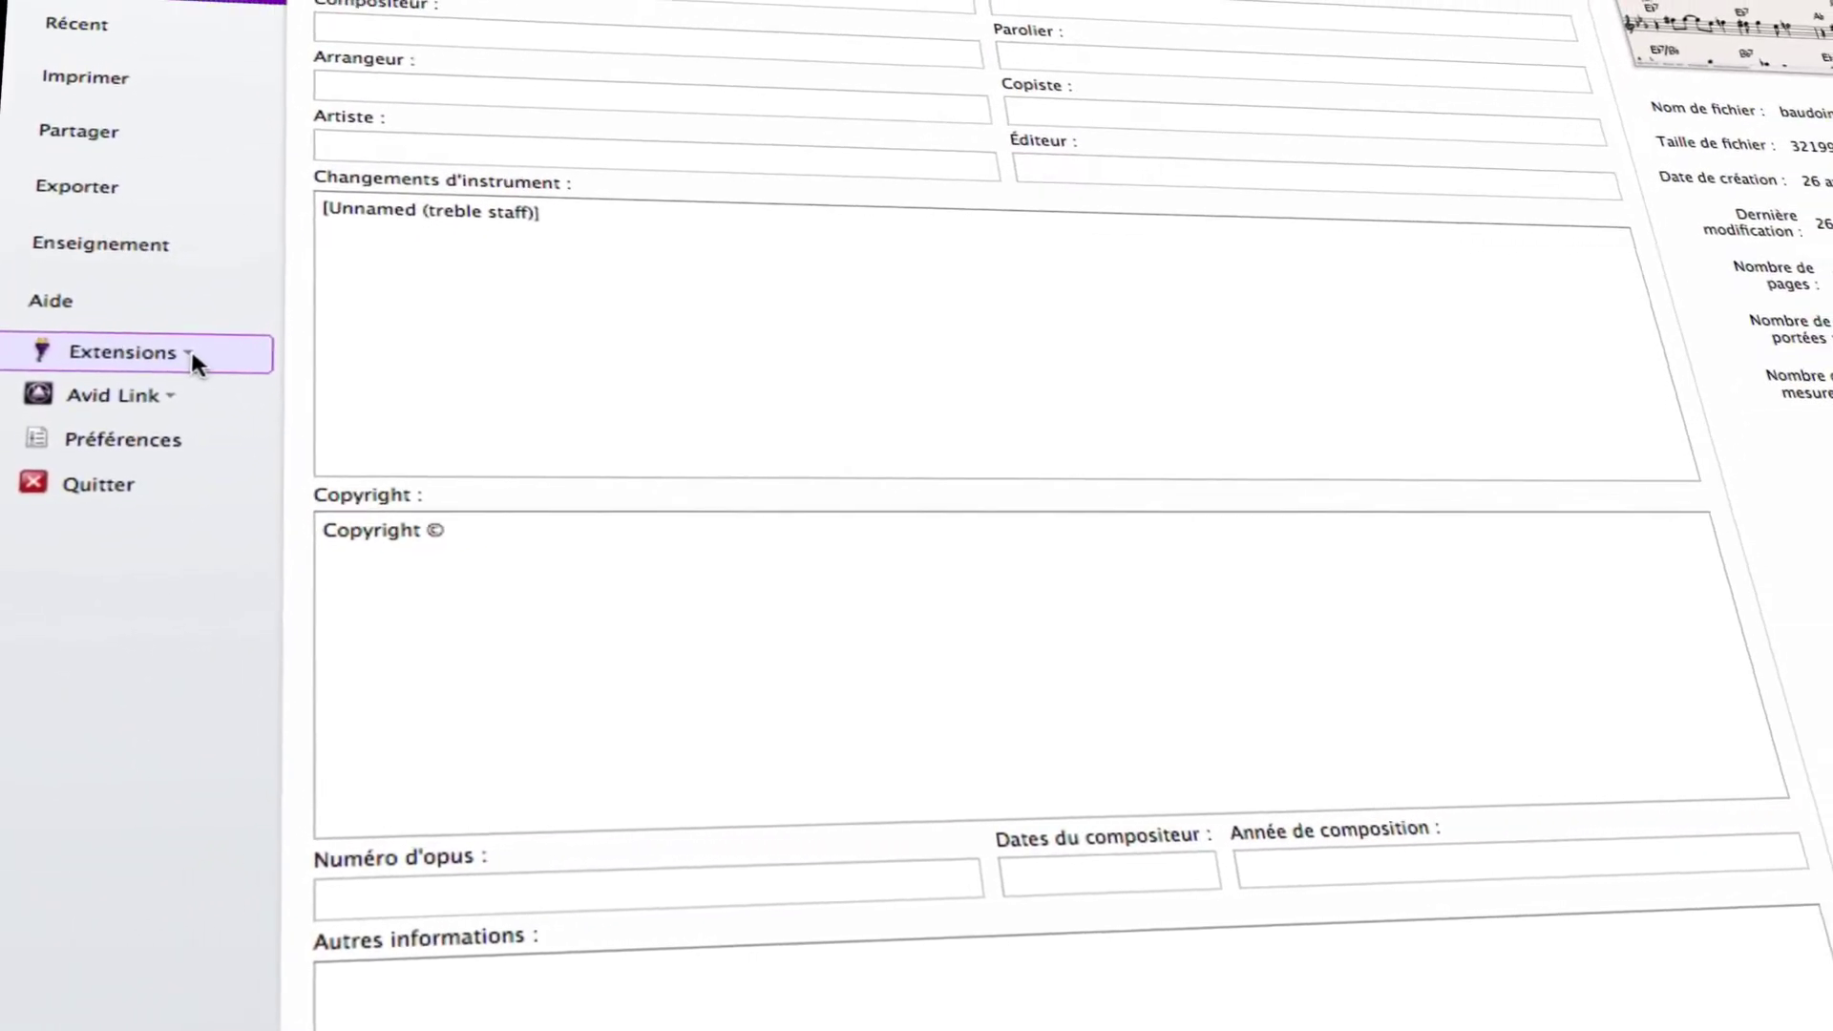
# - Open the plug-in installer (Installer des extensions) and show the choices for which plug-ins it lists
pyautogui.click(208, 324)
pyautogui.click(163, 352)
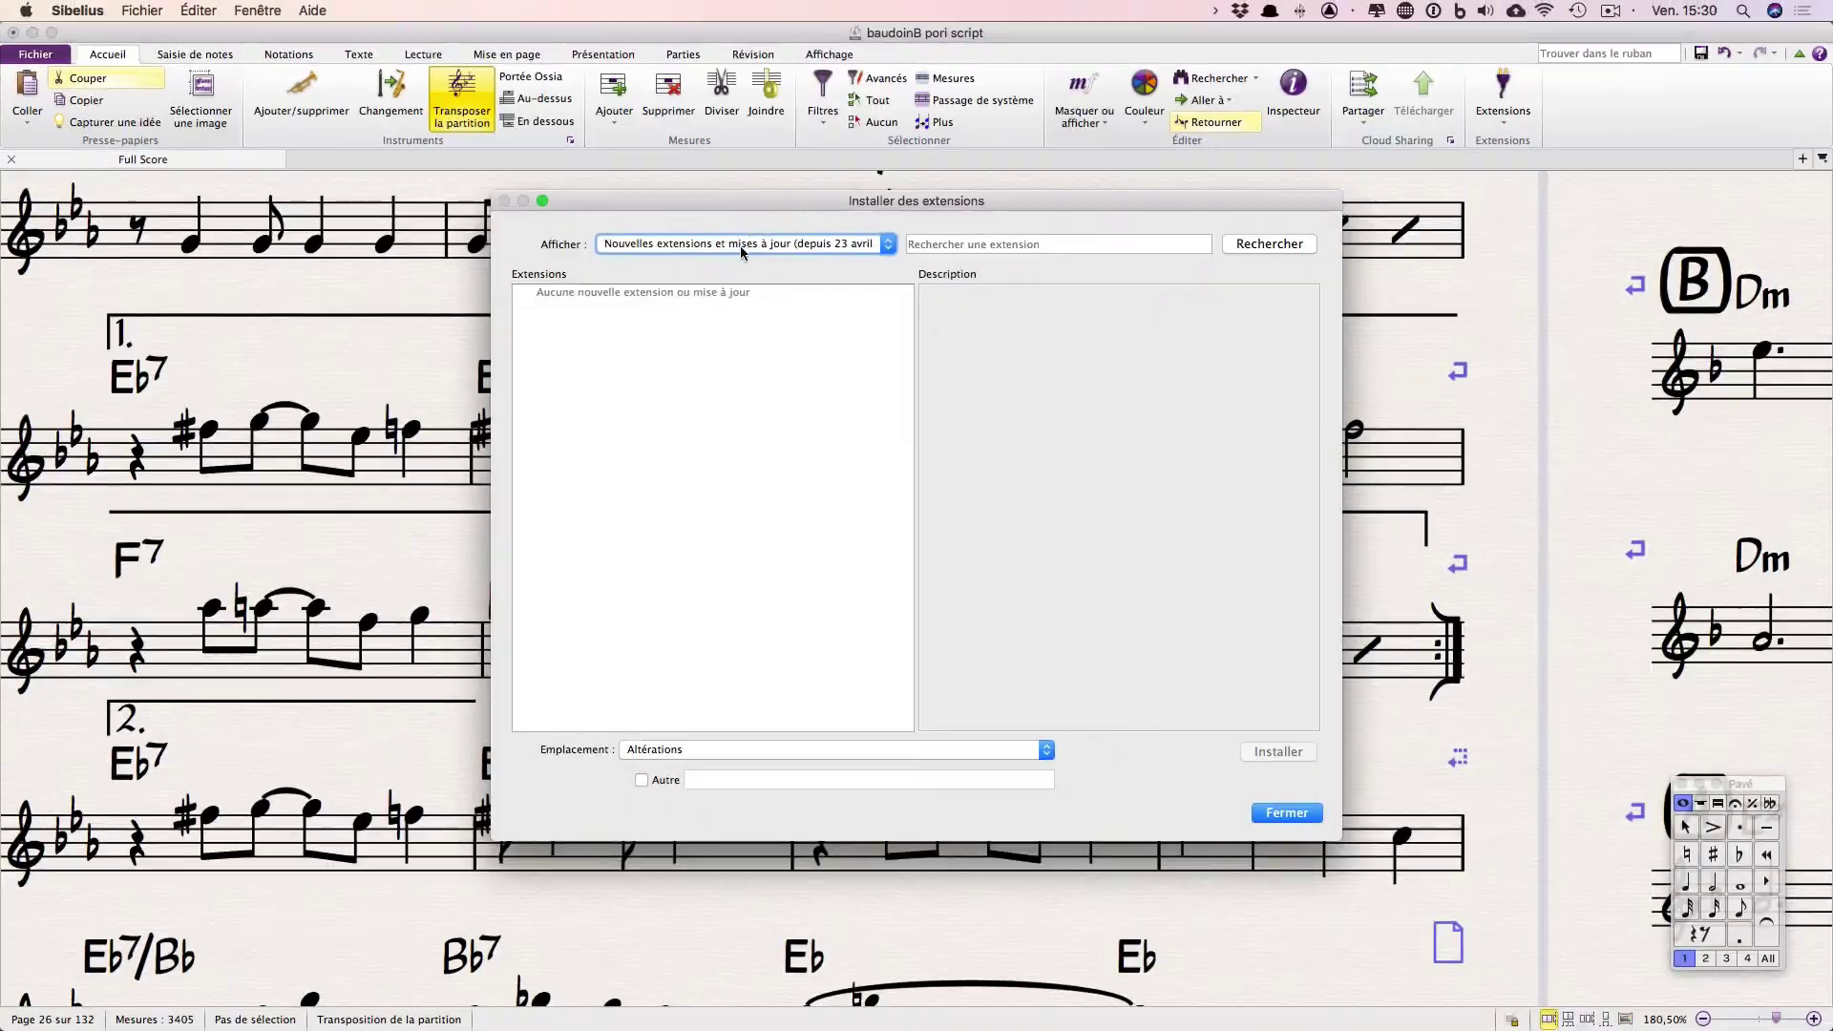
pyautogui.click(704, 244)
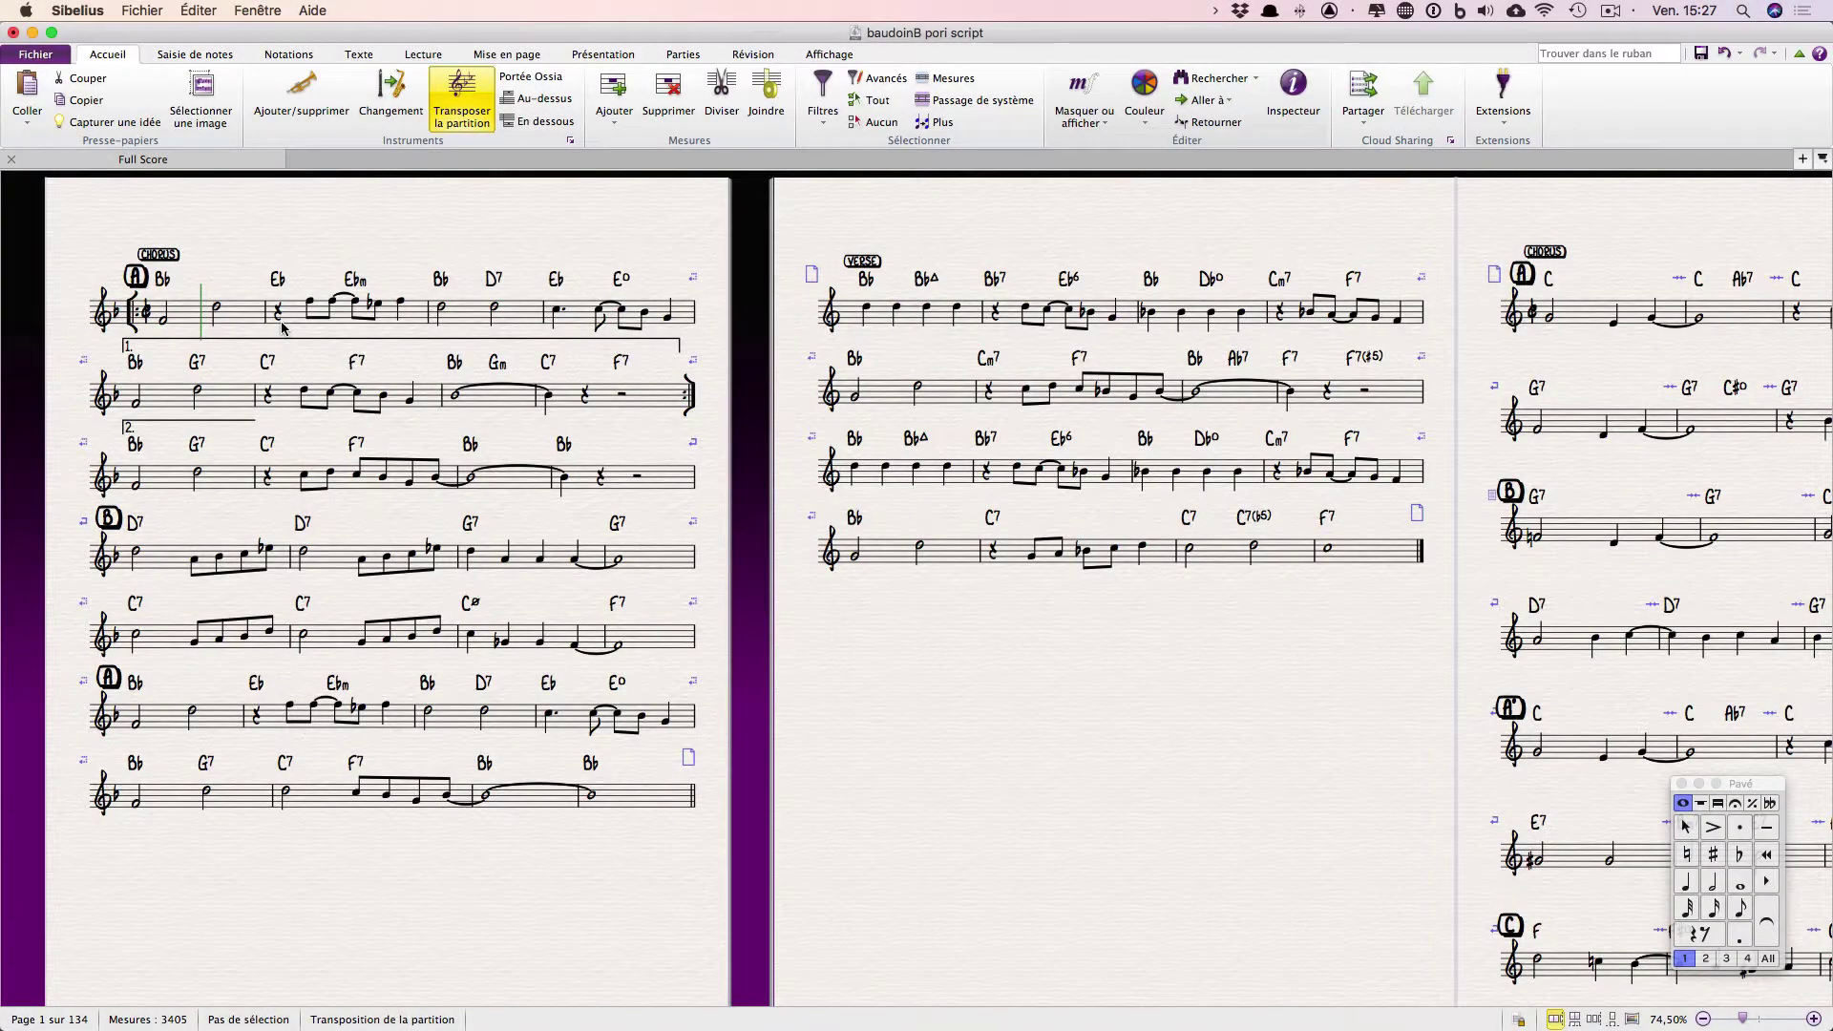
# - In the settings for editing all fonts, set the score's main text font to Petaluma Script
pyautogui.click(358, 54)
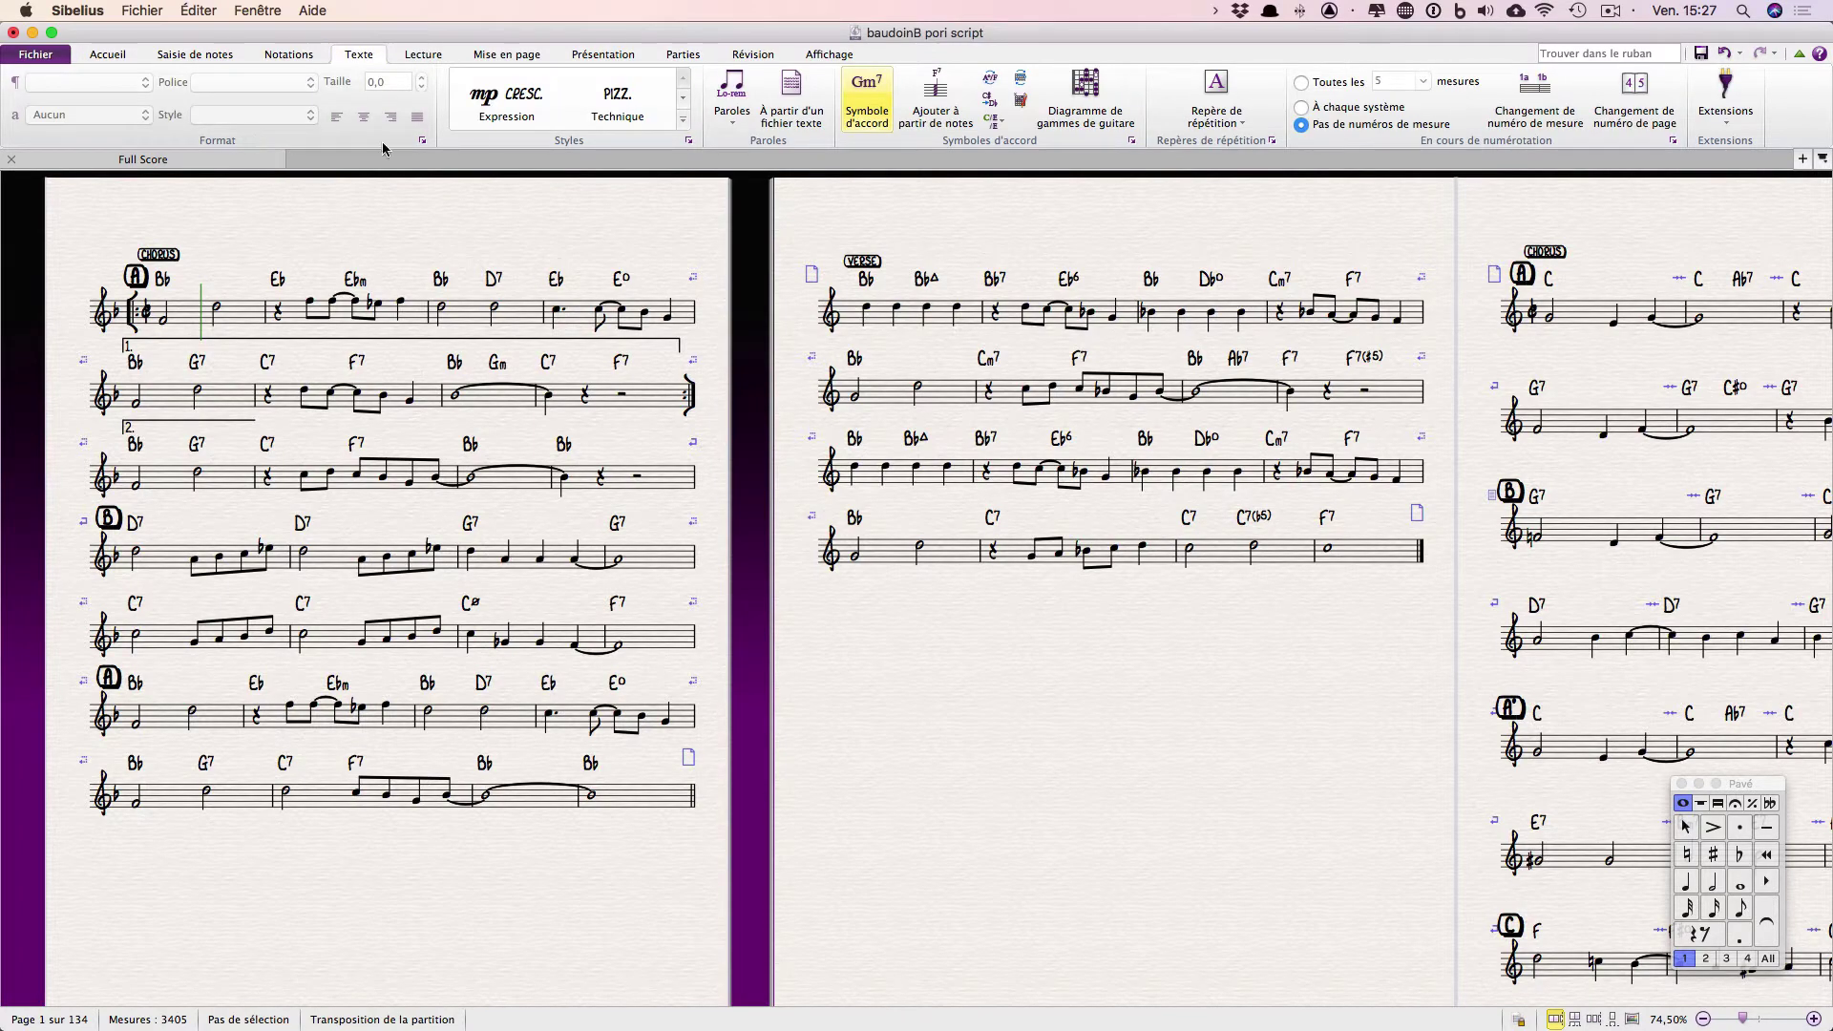
pyautogui.click(424, 142)
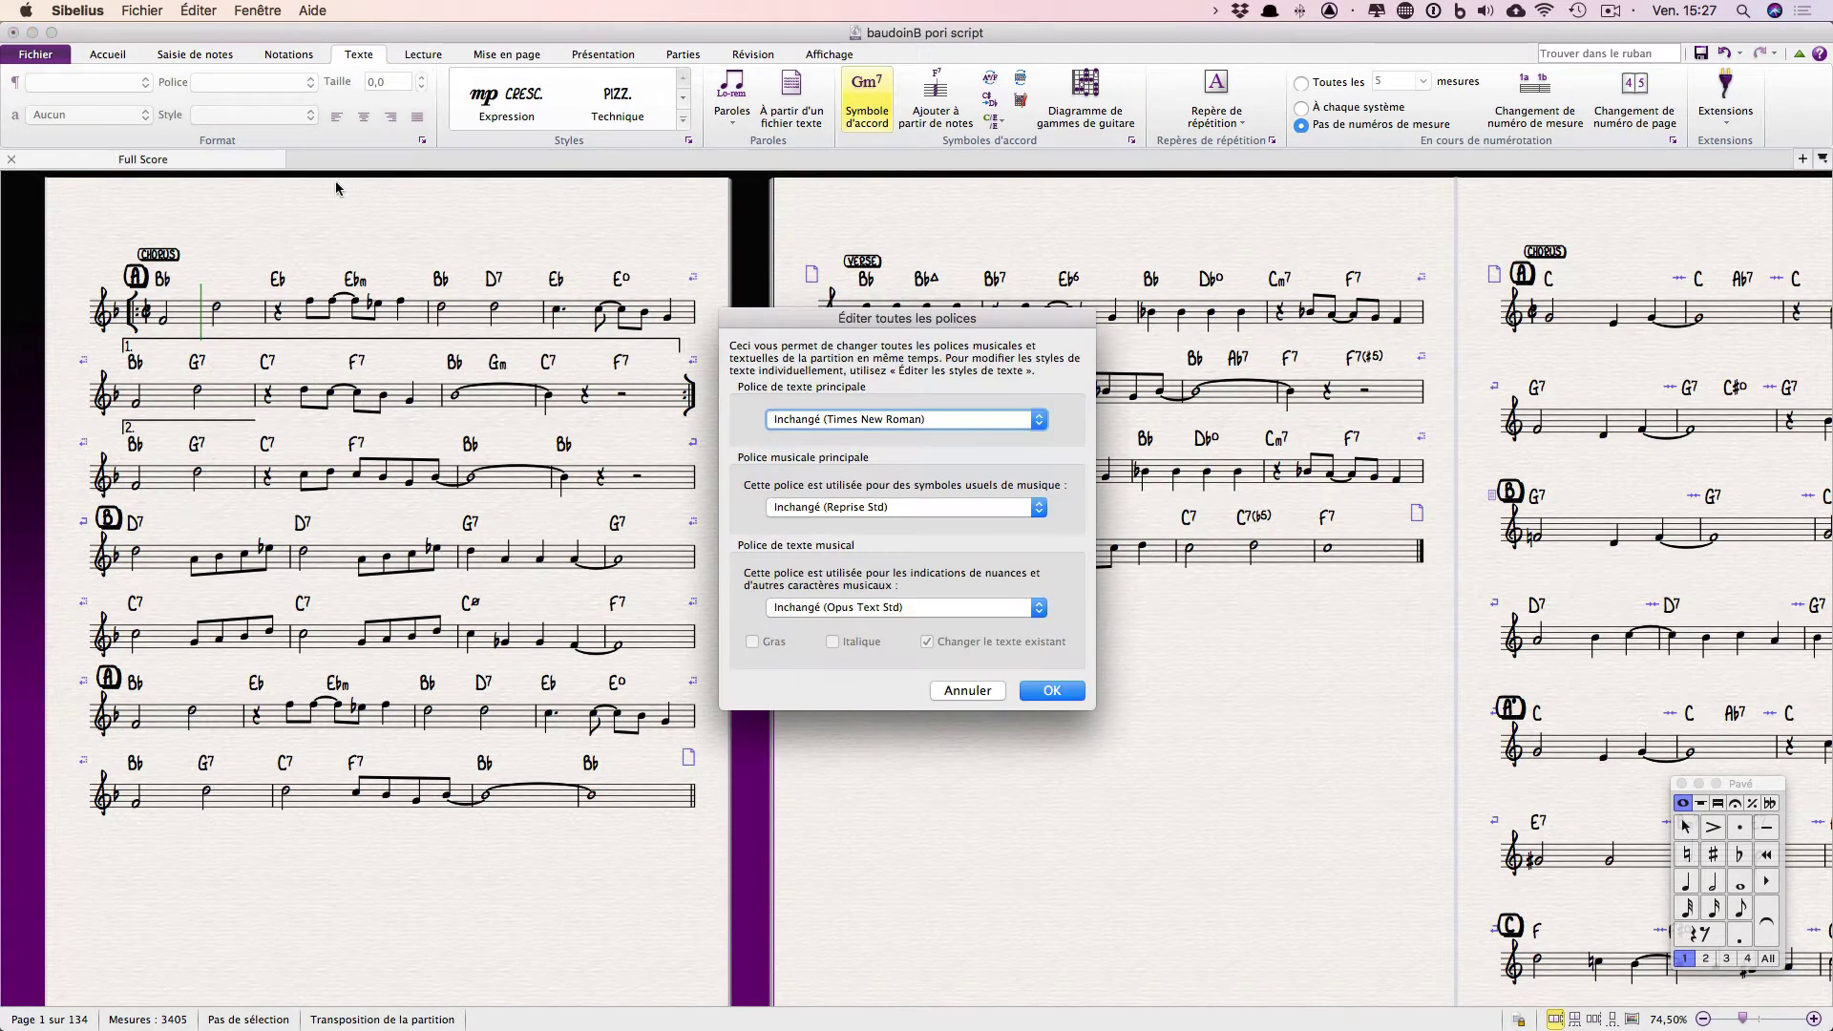
pyautogui.click(880, 416)
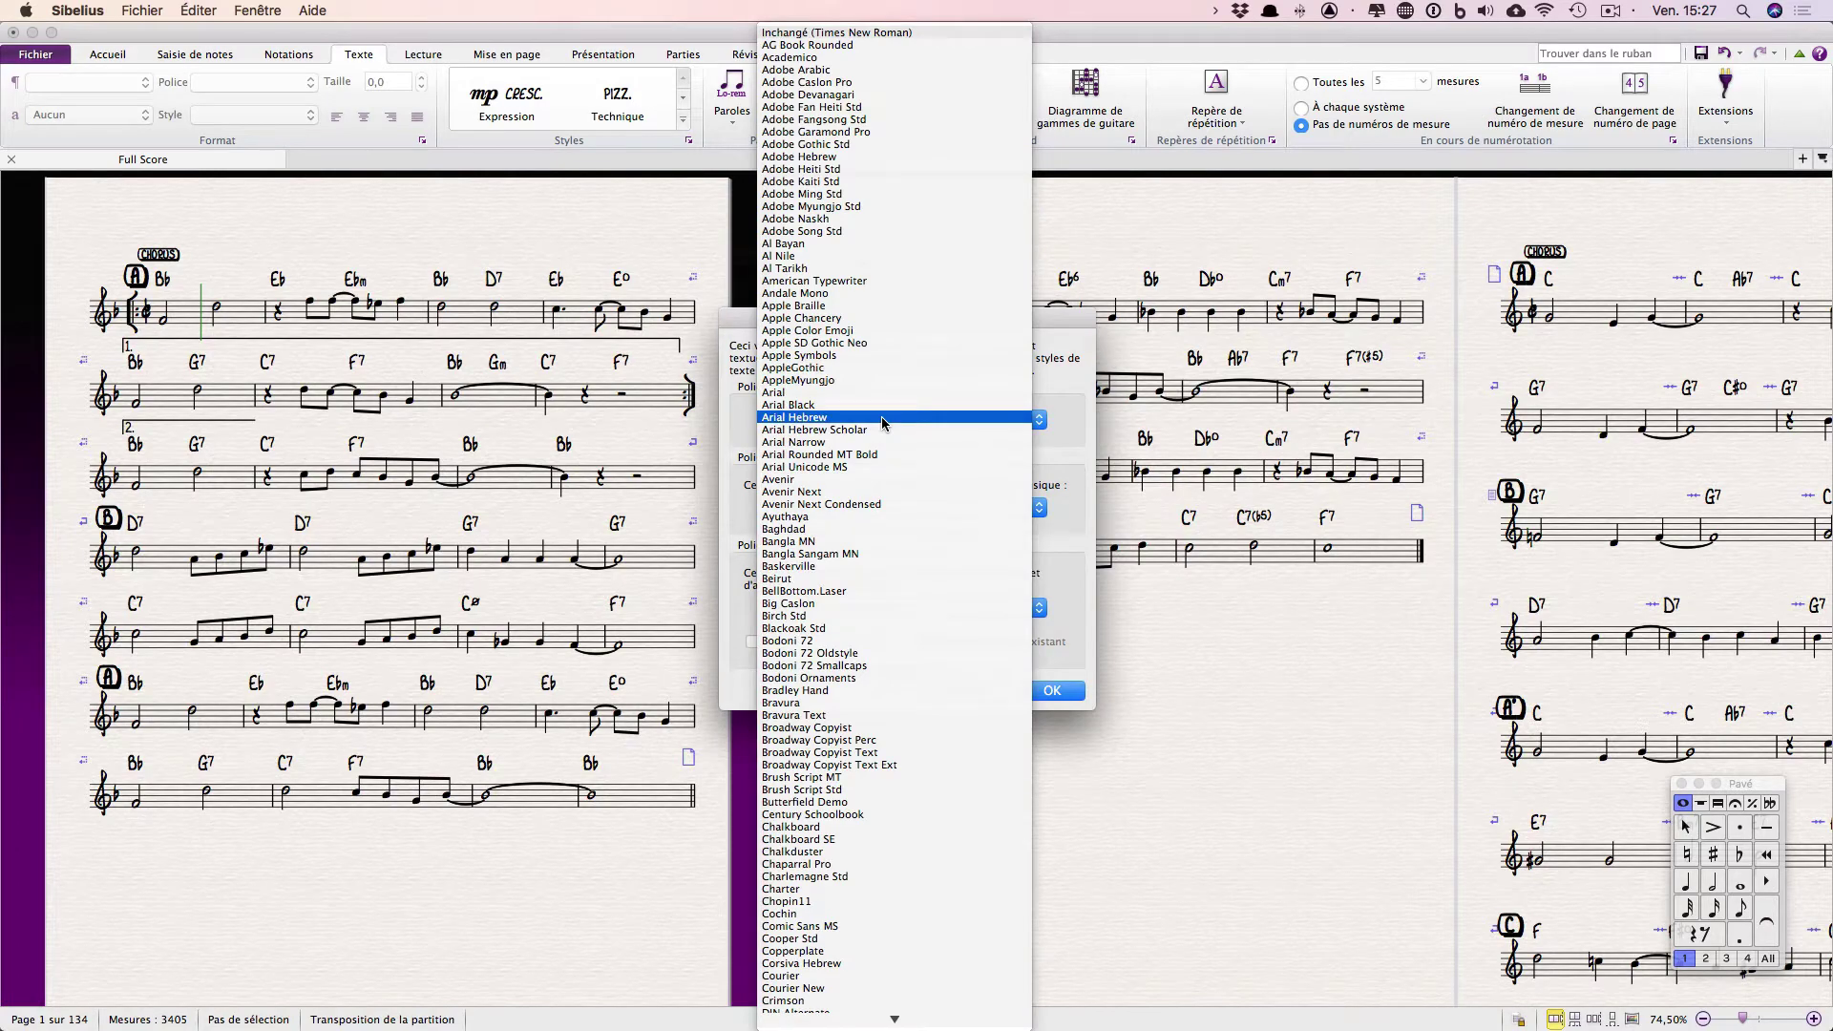
pyautogui.write('pe')
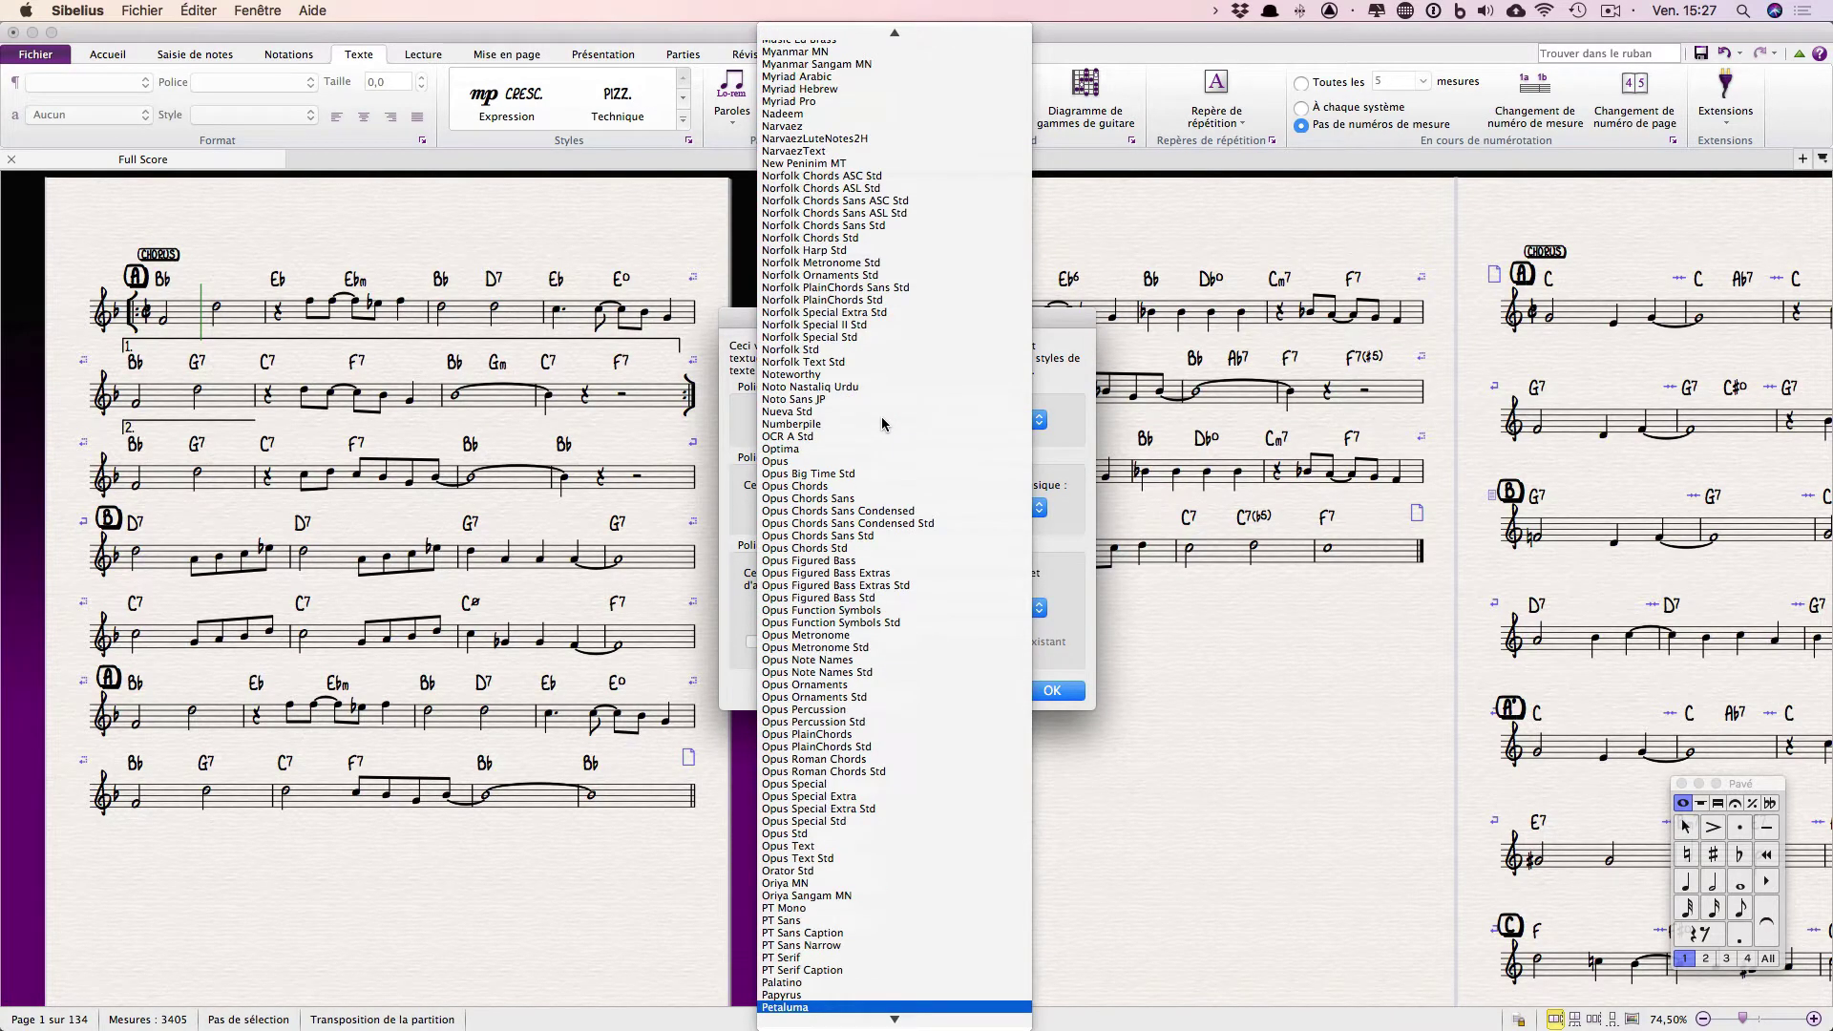
pyautogui.scroll(-1, 895, 1002)
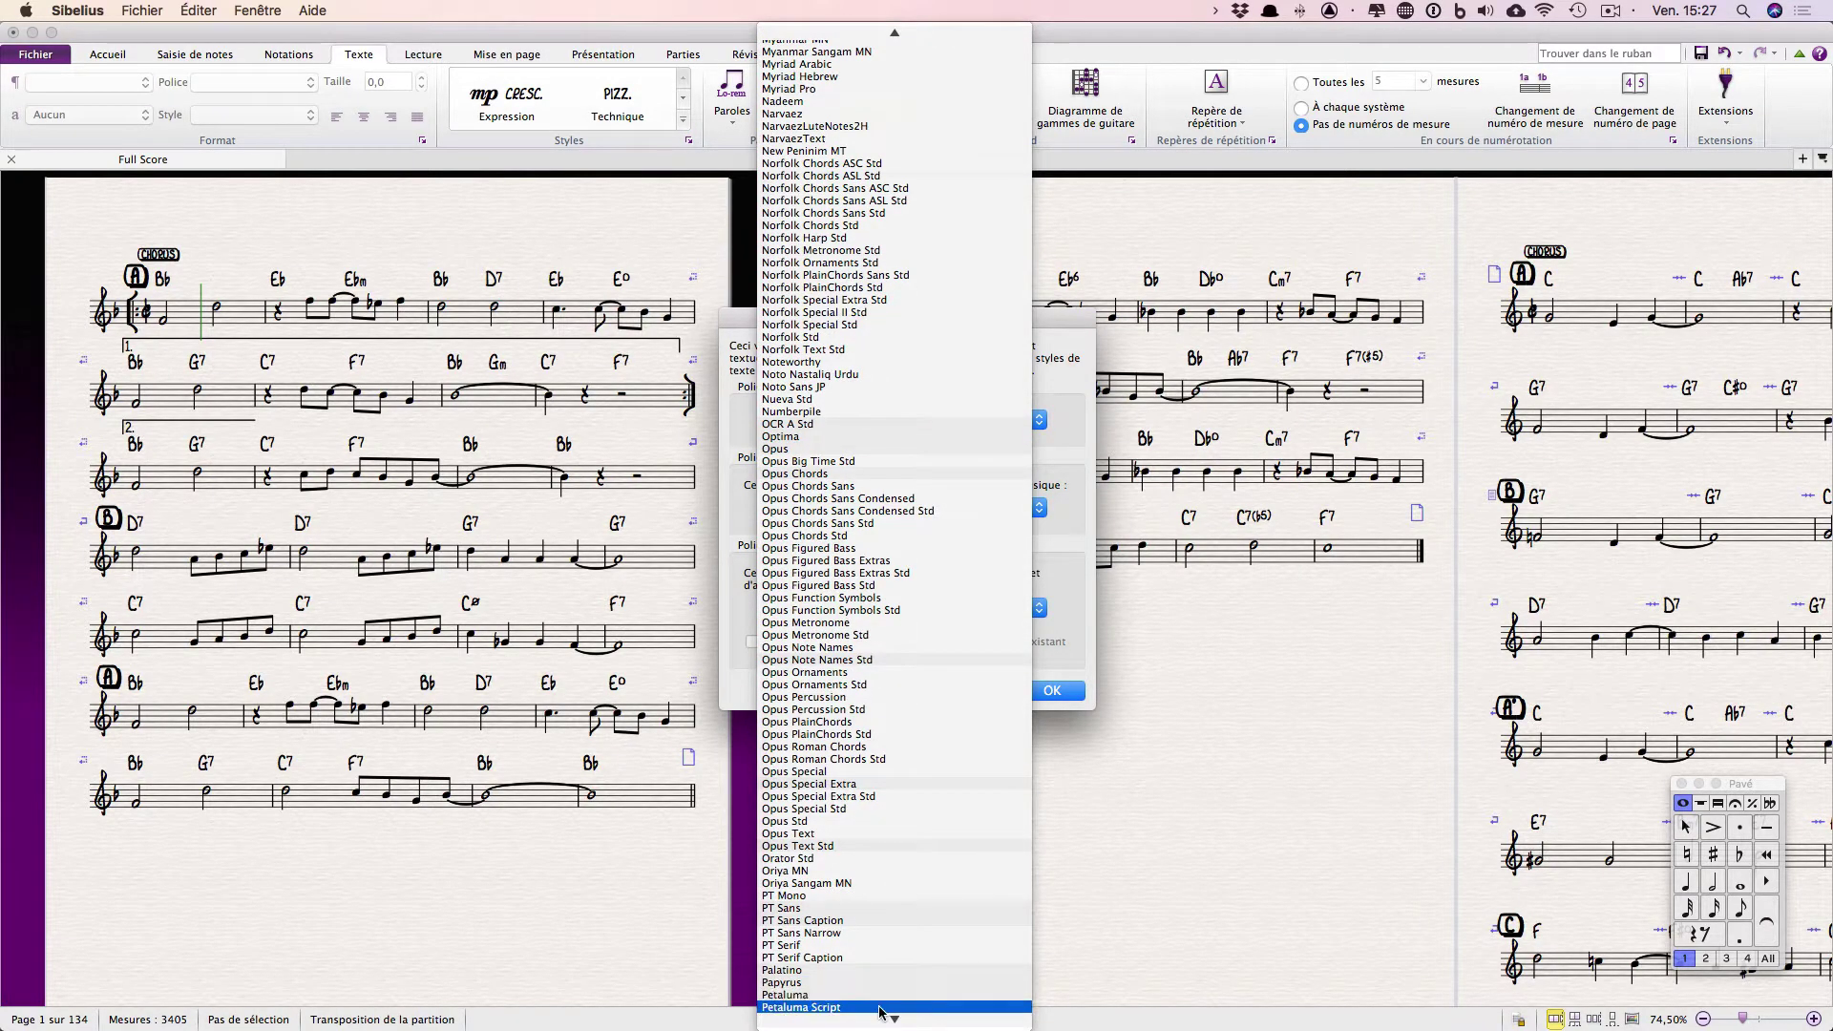
pyautogui.click(893, 1007)
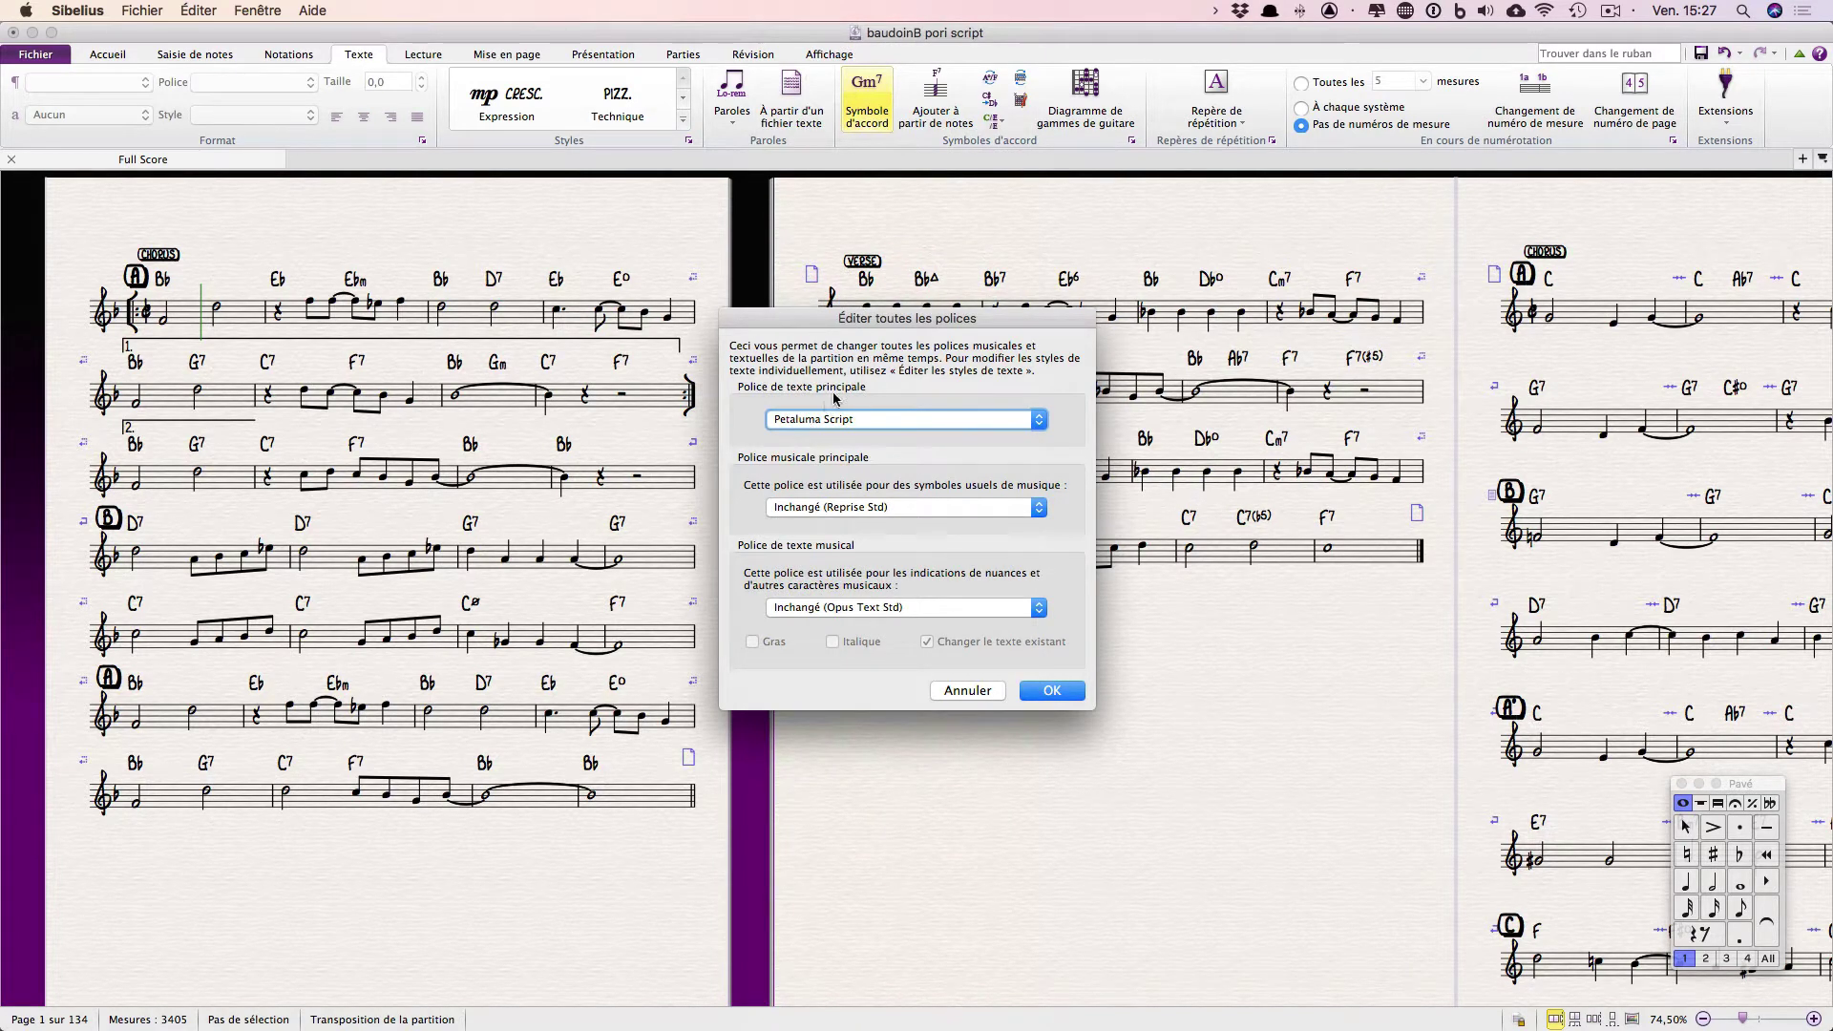
# - Set the main music font to Pori Std and apply the font changes to the whole score
pyautogui.click(854, 507)
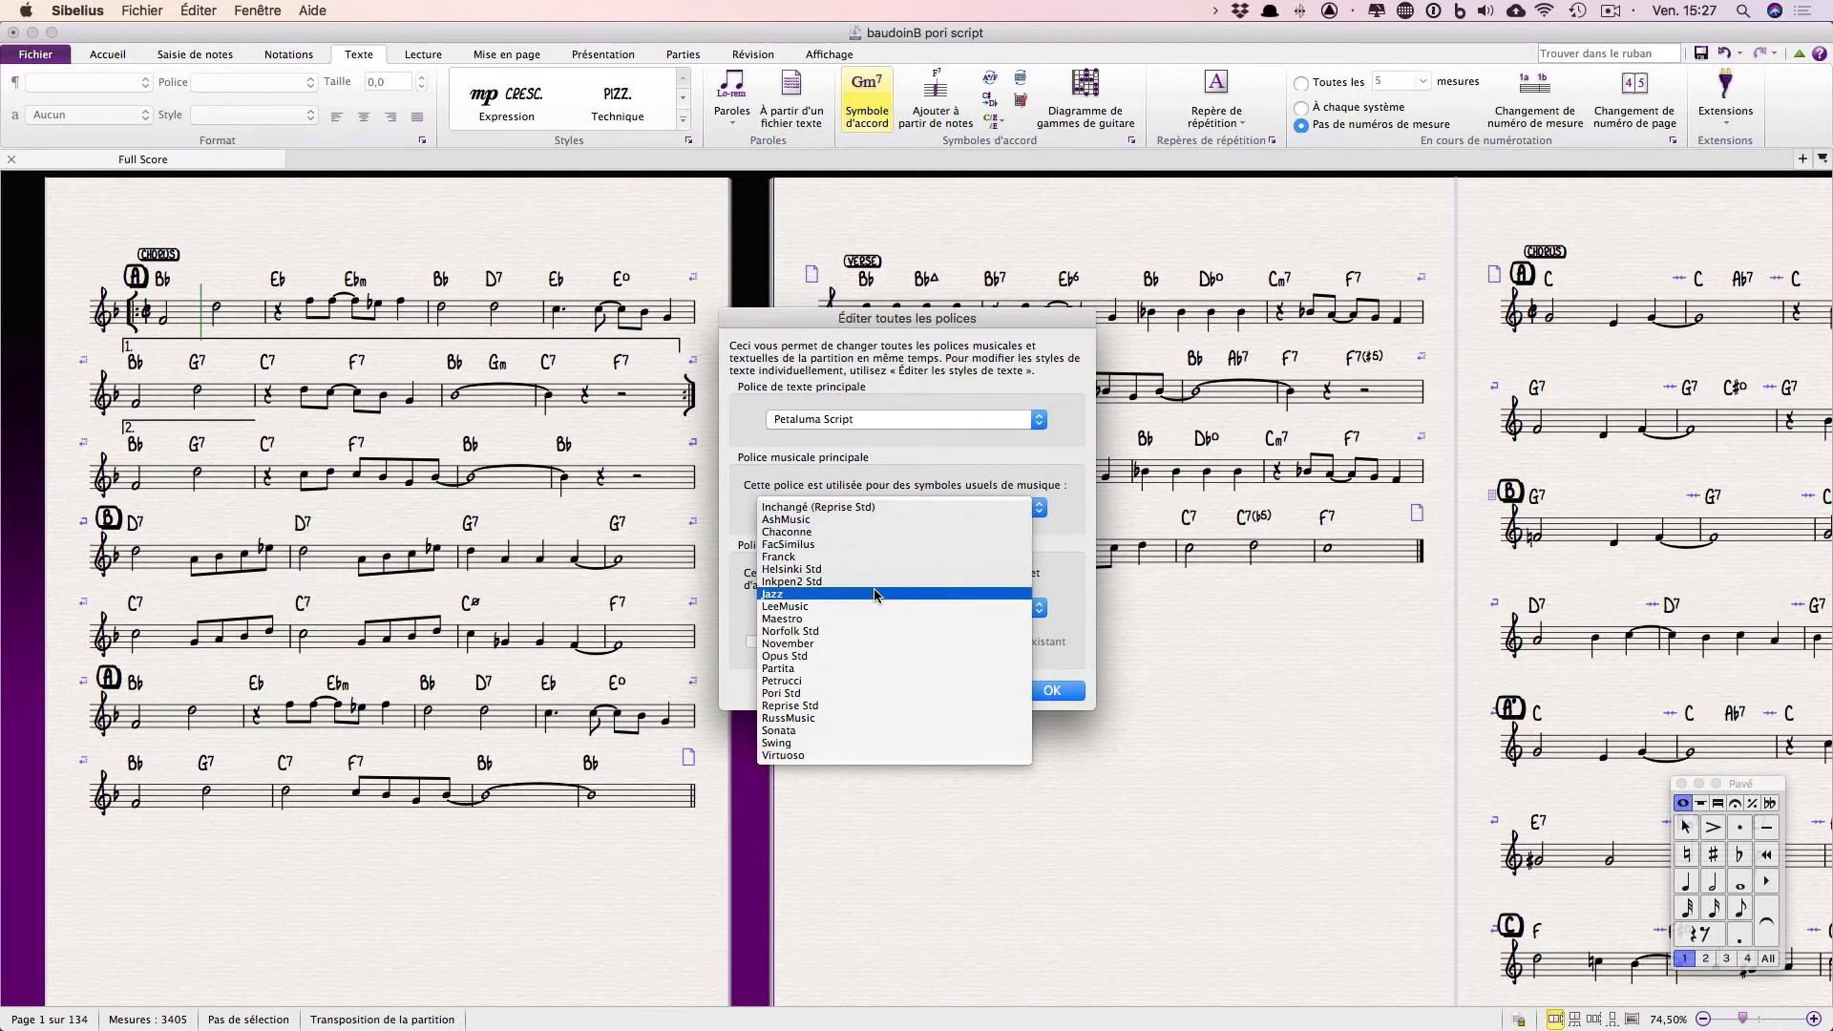
pyautogui.click(812, 693)
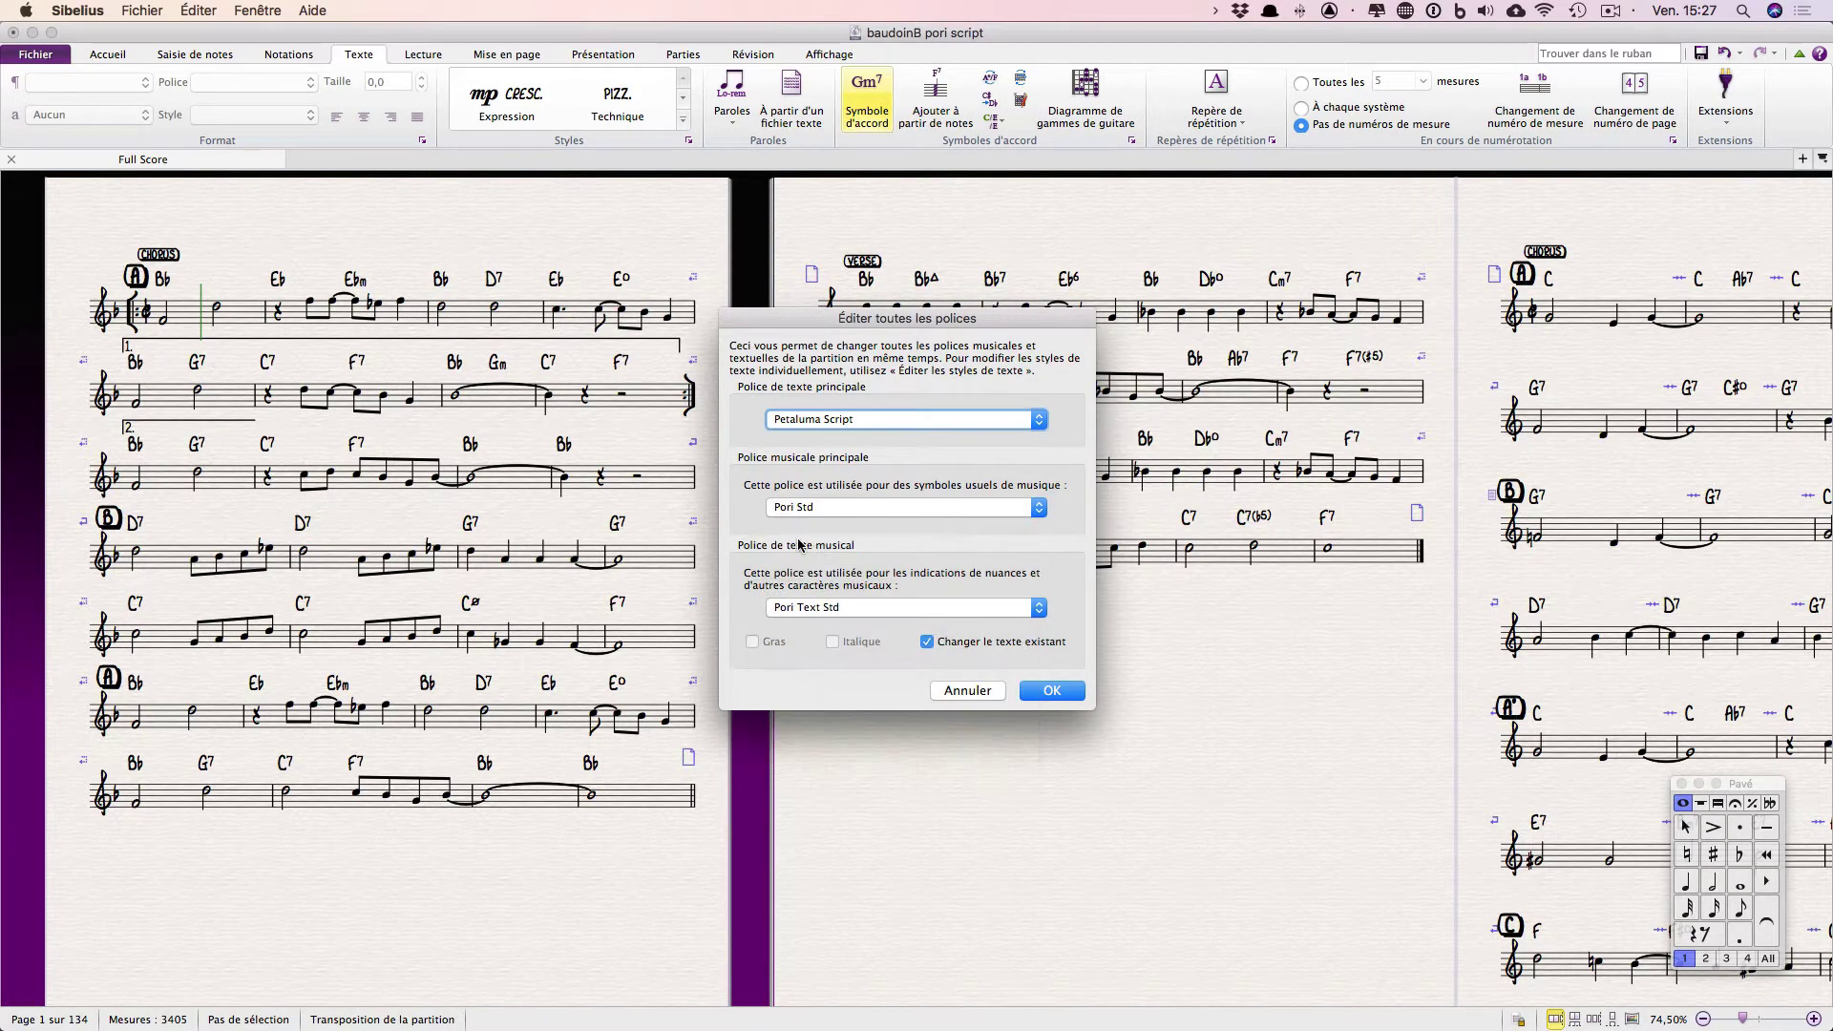
pyautogui.click(1051, 691)
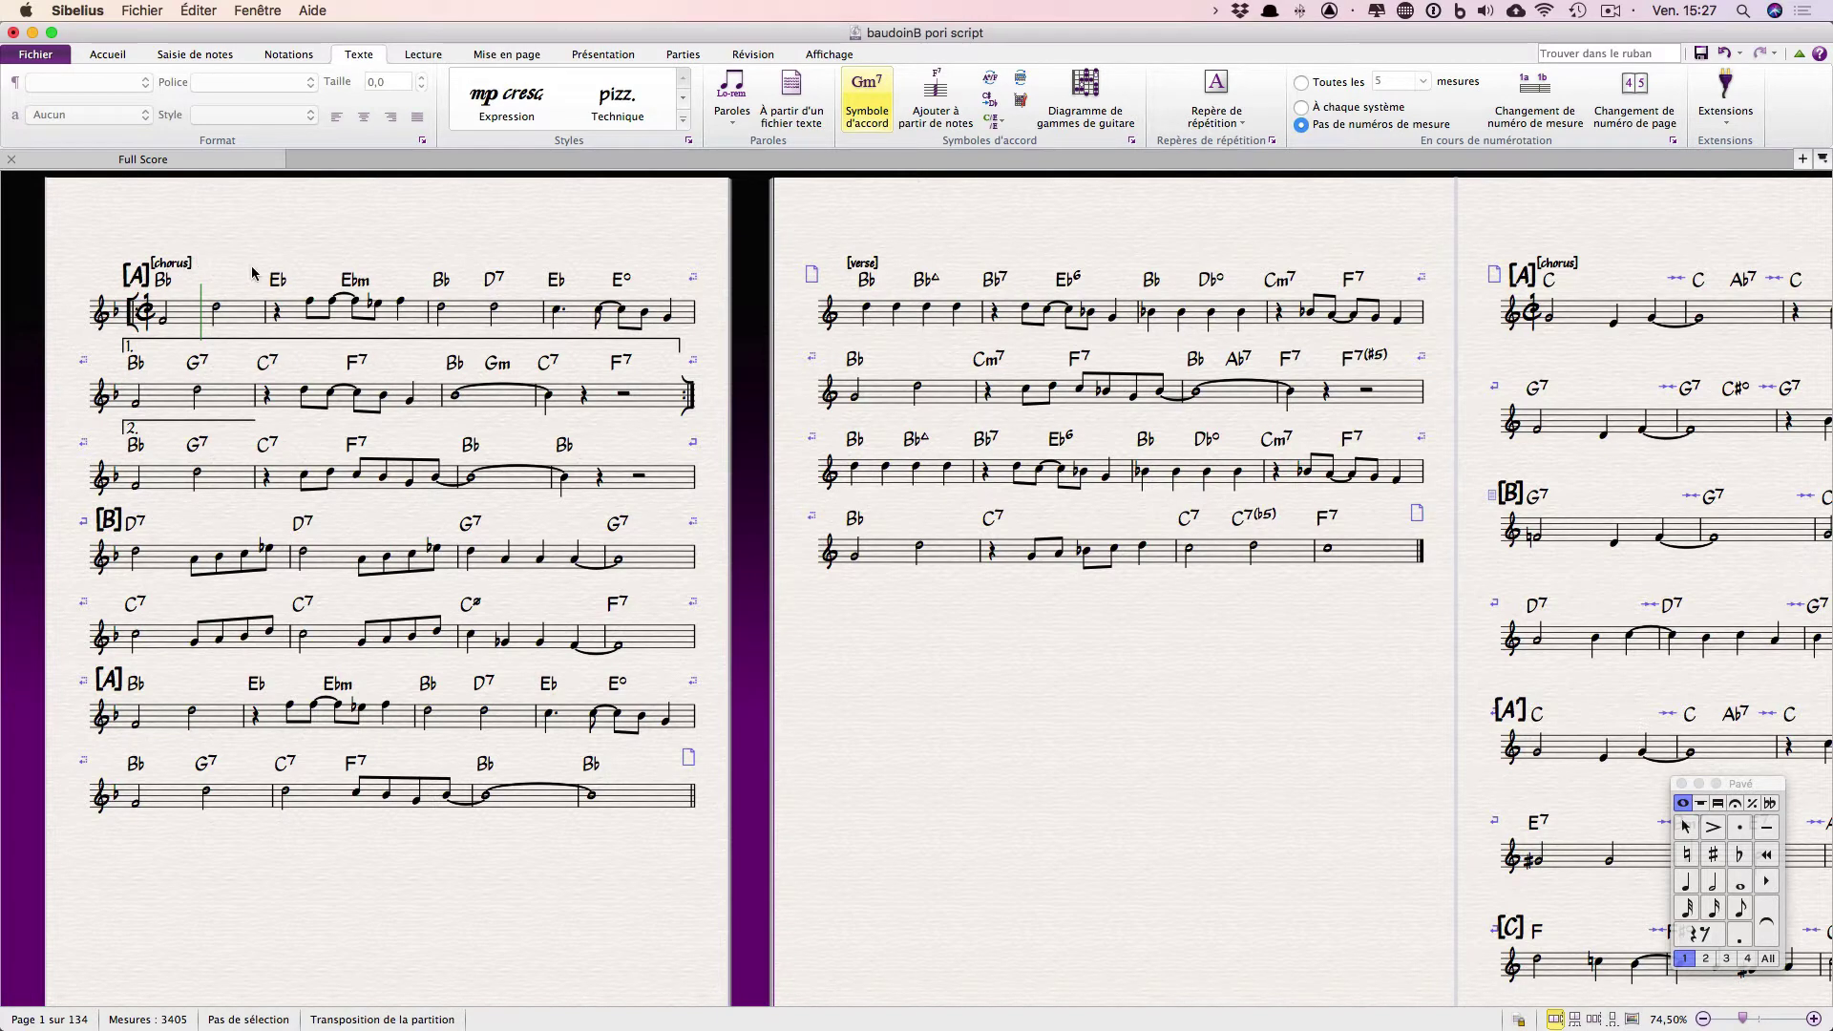
# - Change the font of the Rehearsal marks text style to Pori Rehearsal Enclosed
pyautogui.click(140, 276)
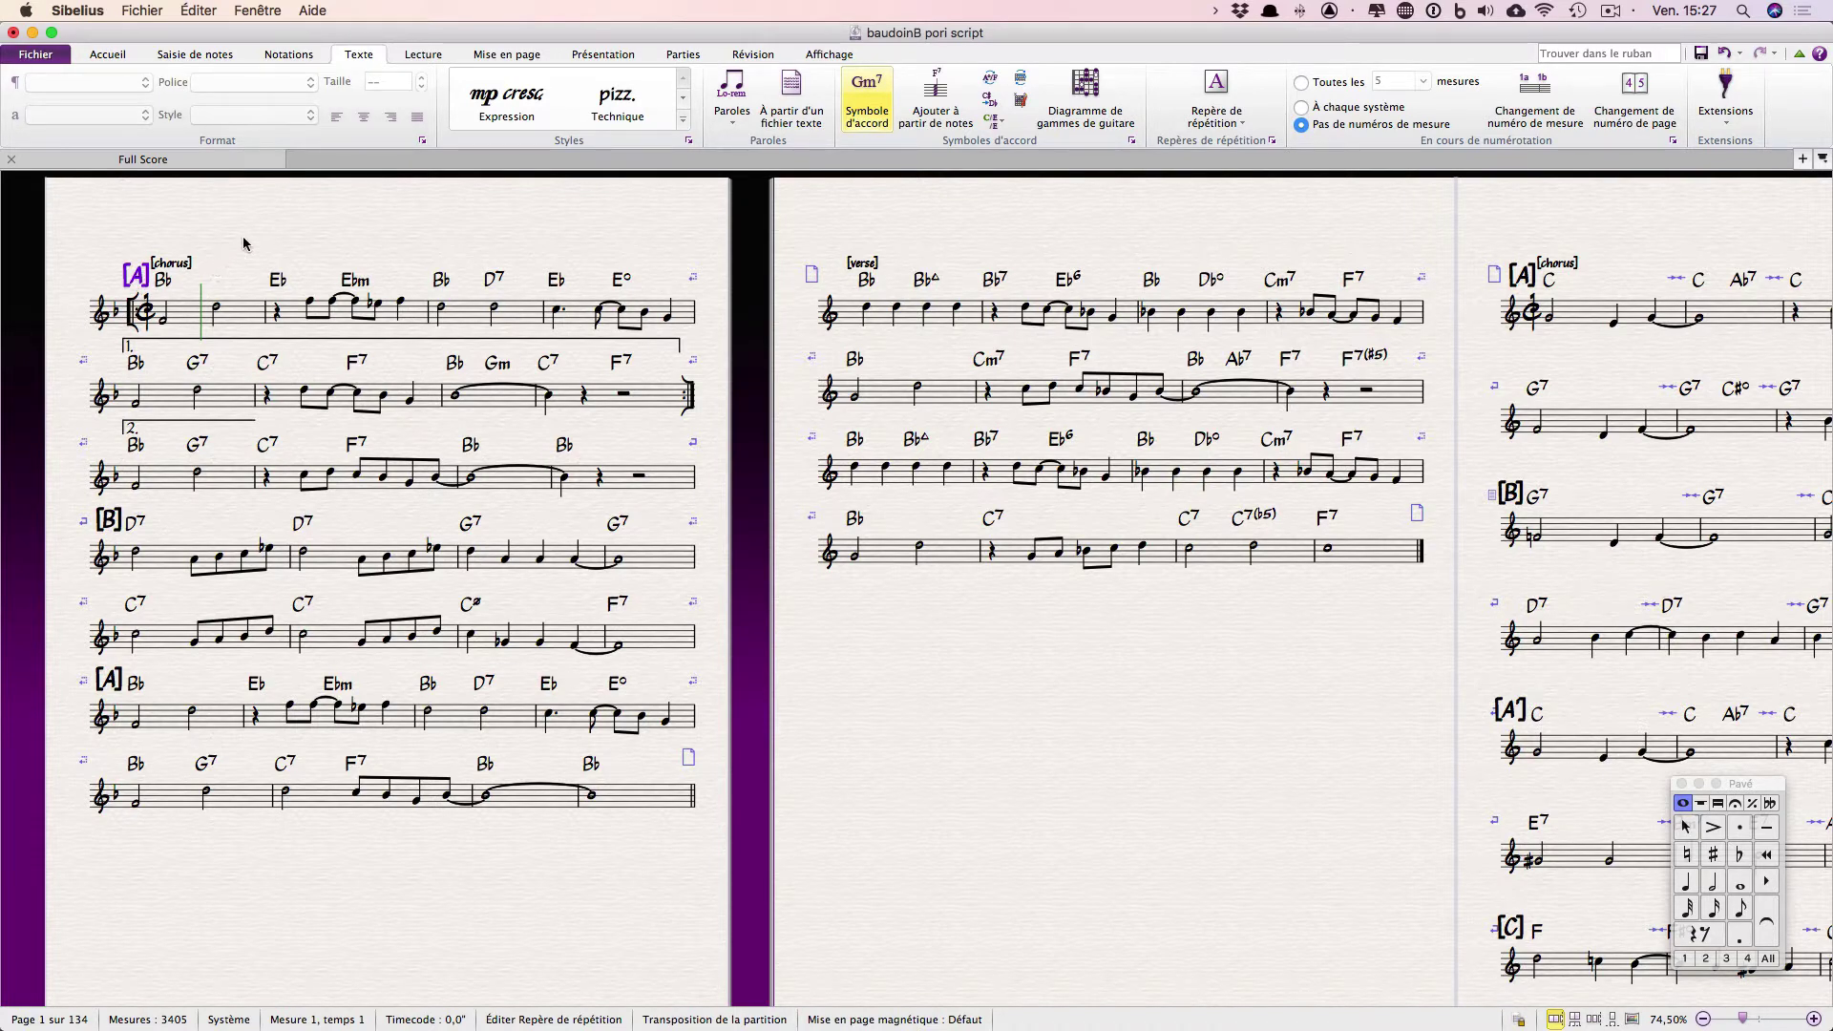
pyautogui.click(690, 140)
pyautogui.scroll(-5, 534, 451)
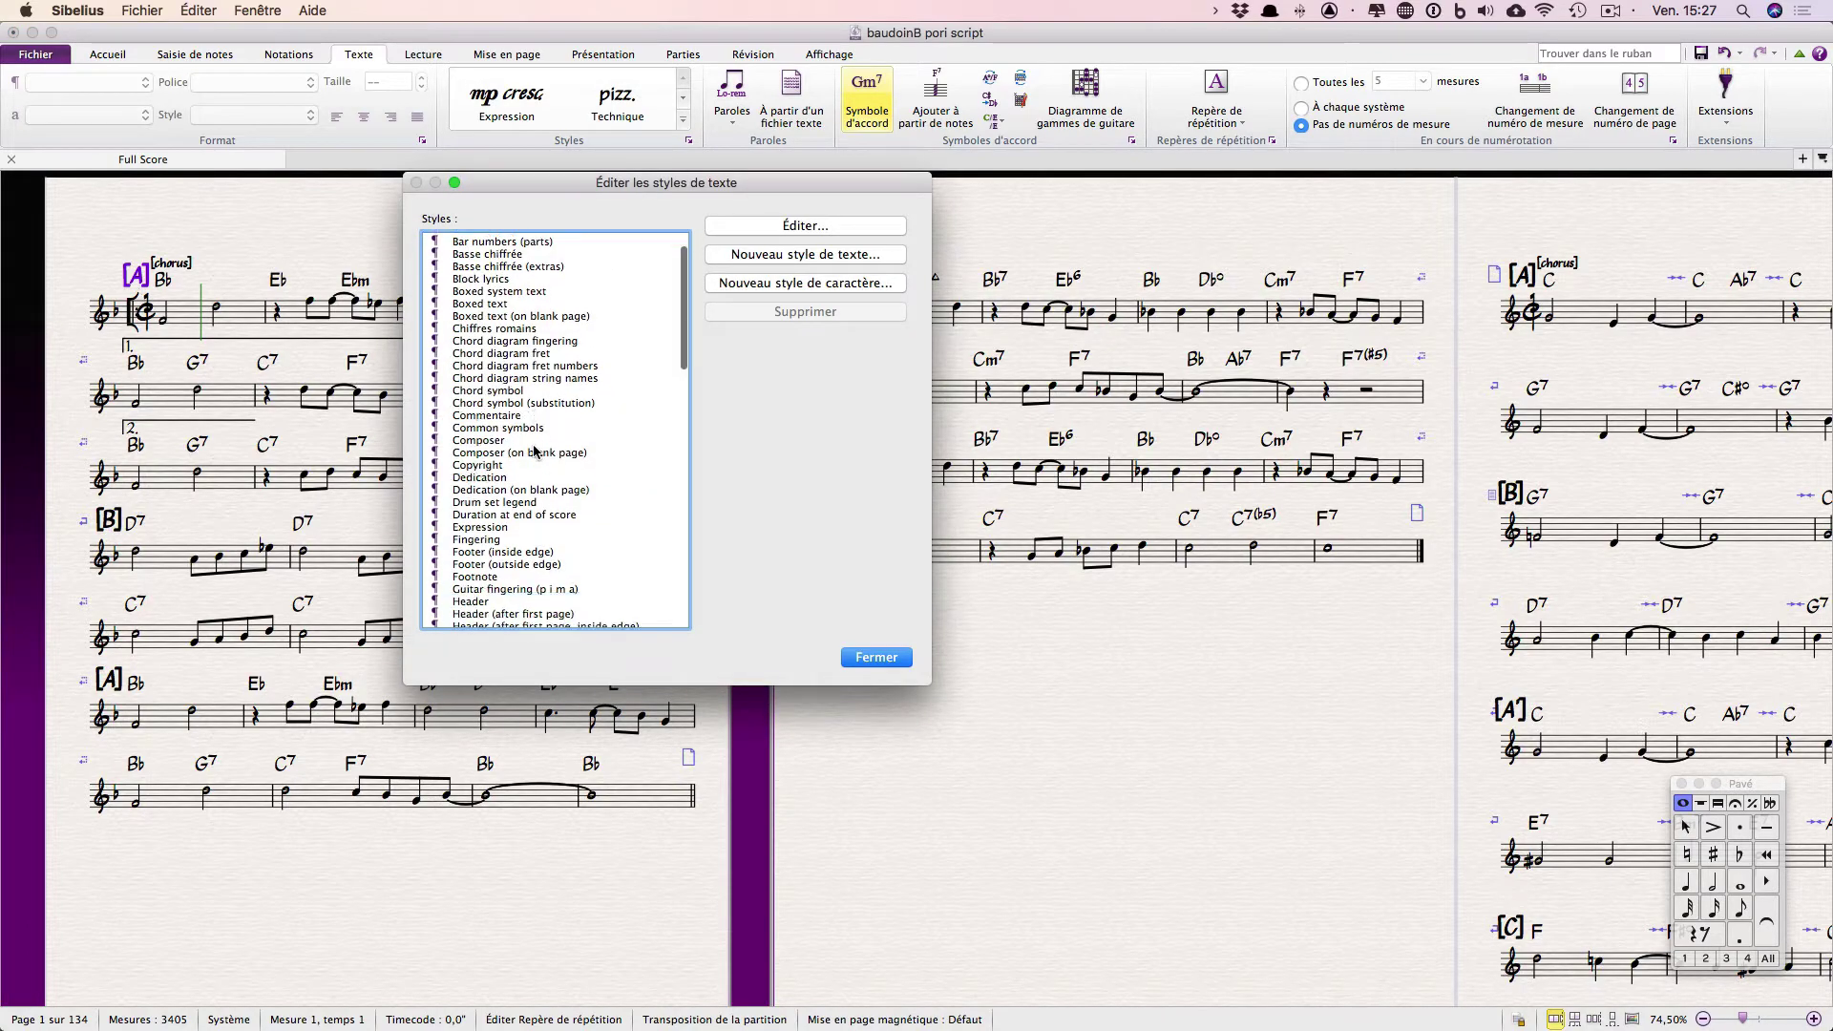
pyautogui.scroll(-6, 535, 452)
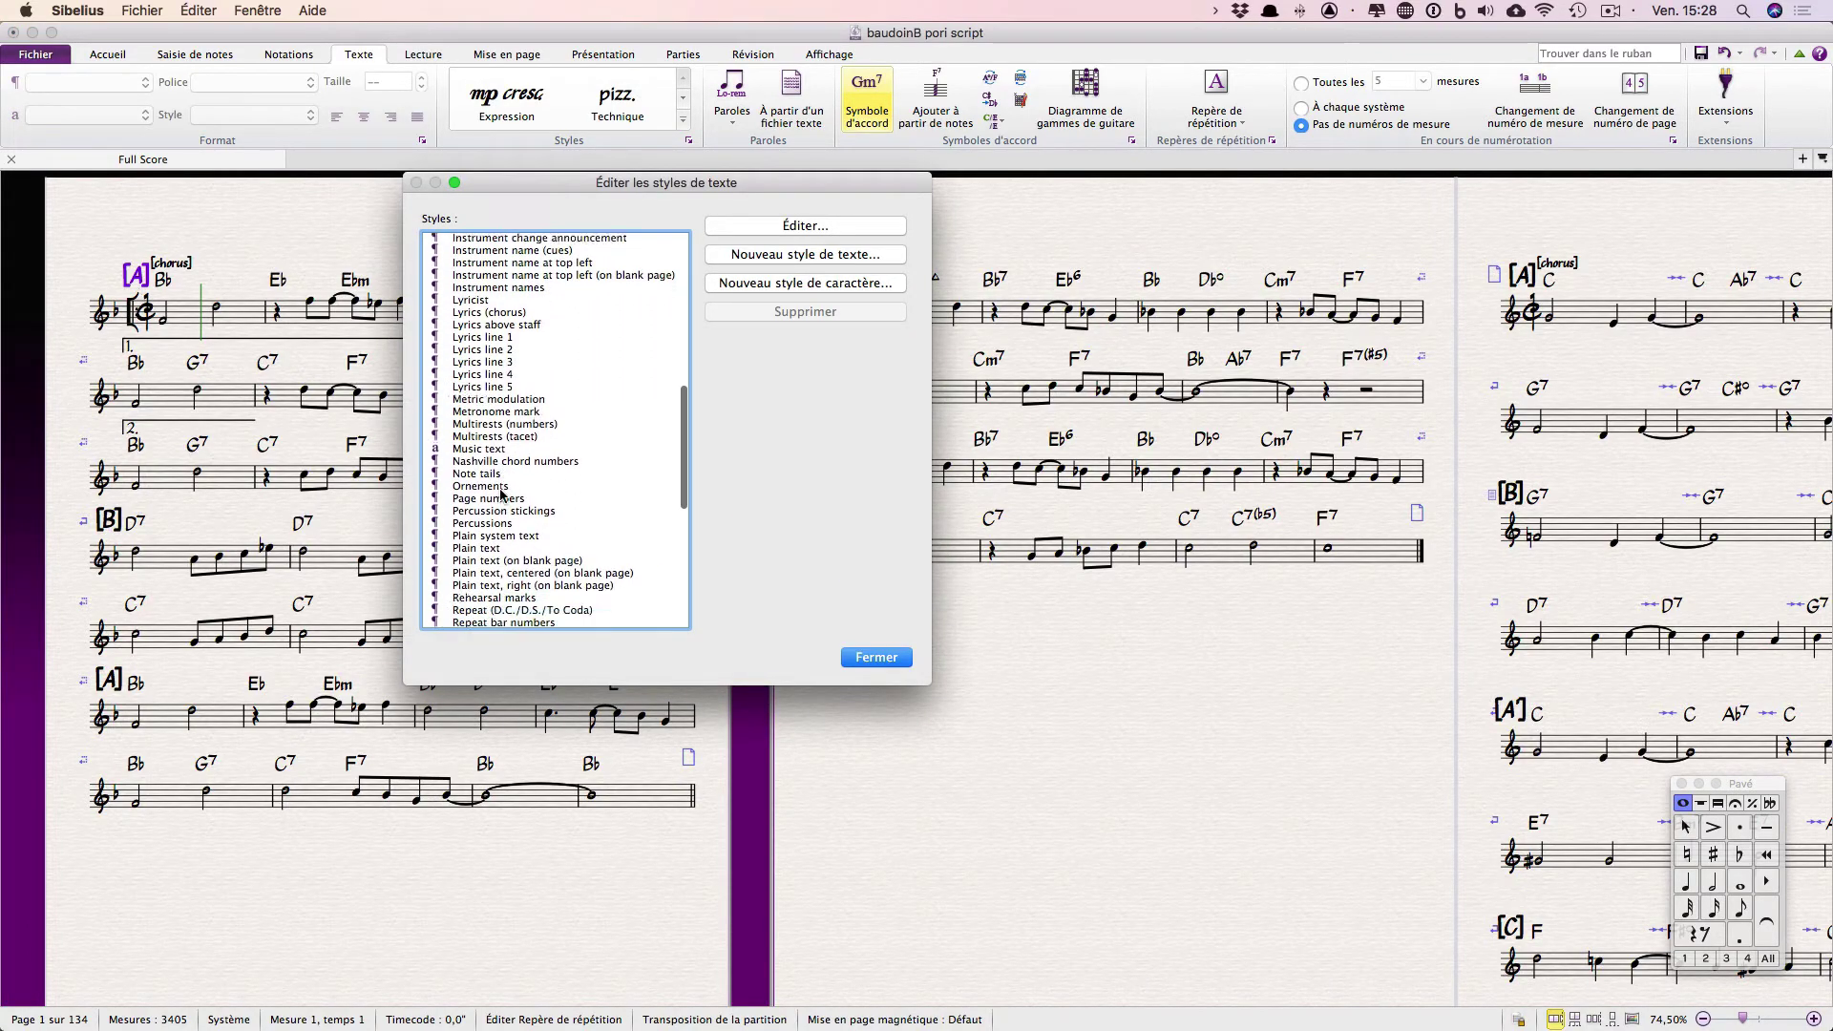
pyautogui.scroll(-1, 501, 493)
pyautogui.doubleClick(495, 428)
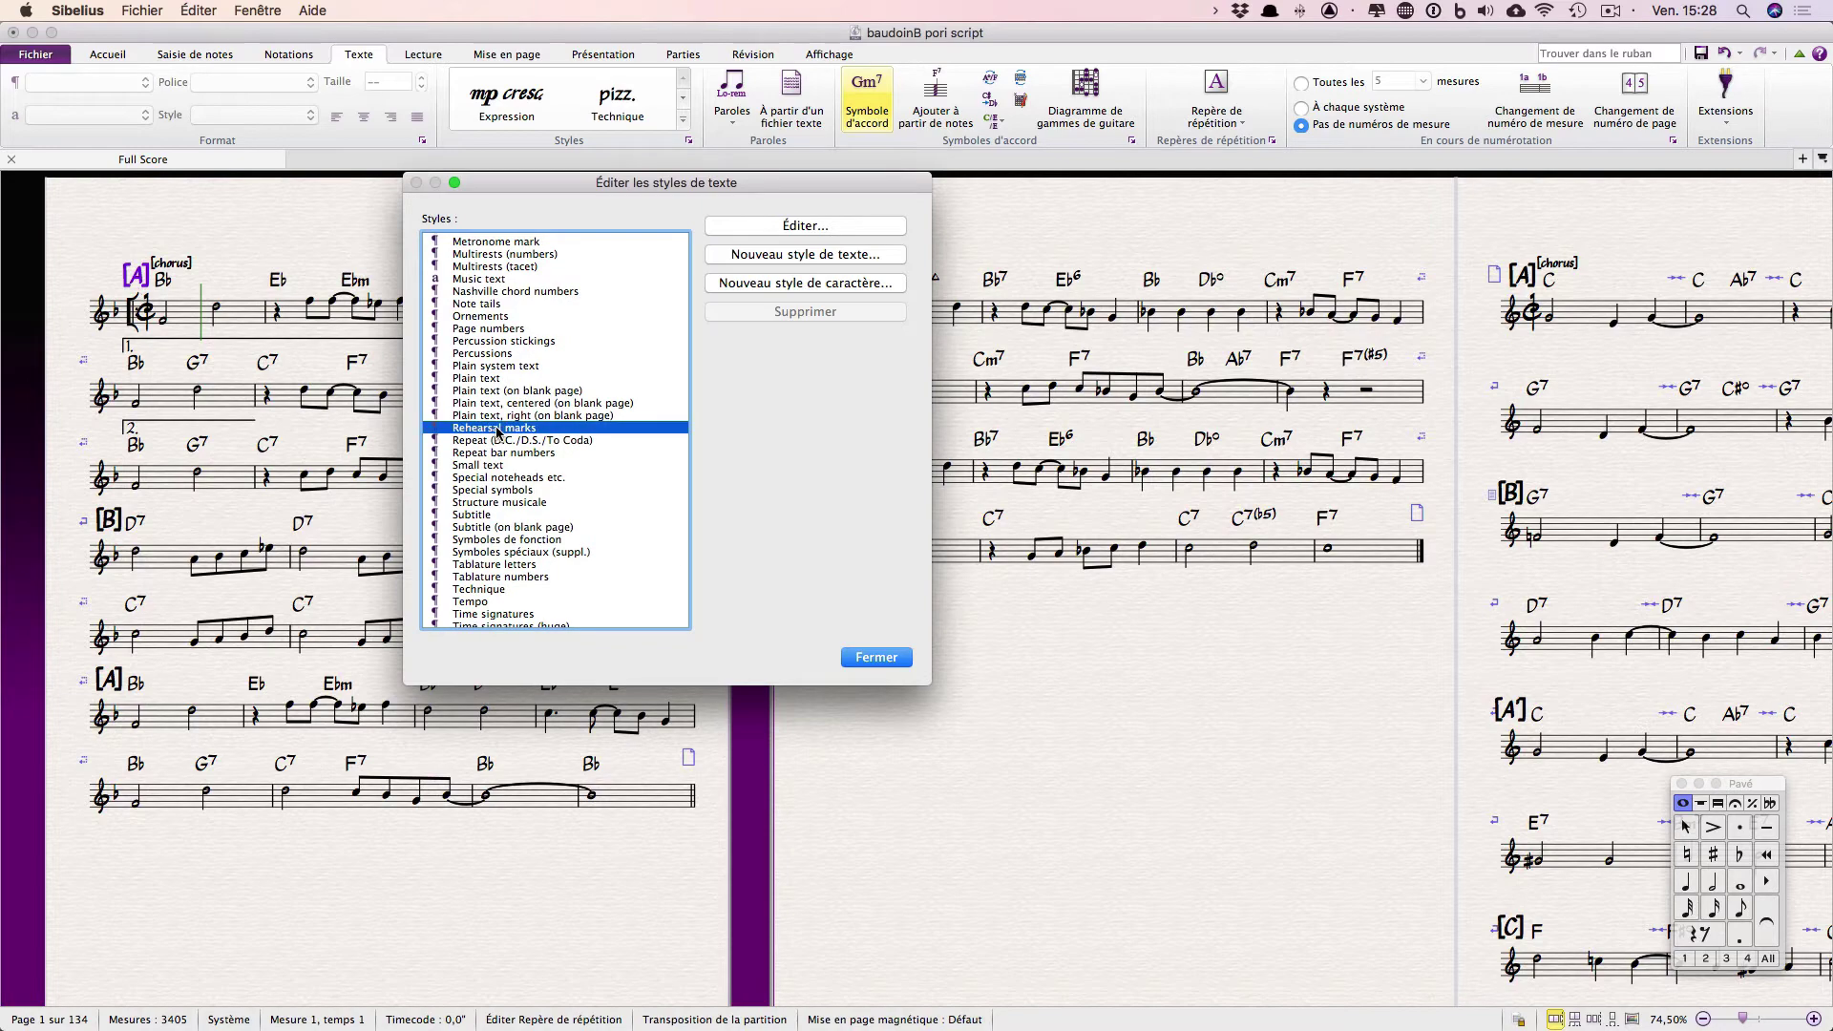
pyautogui.click(1172, 388)
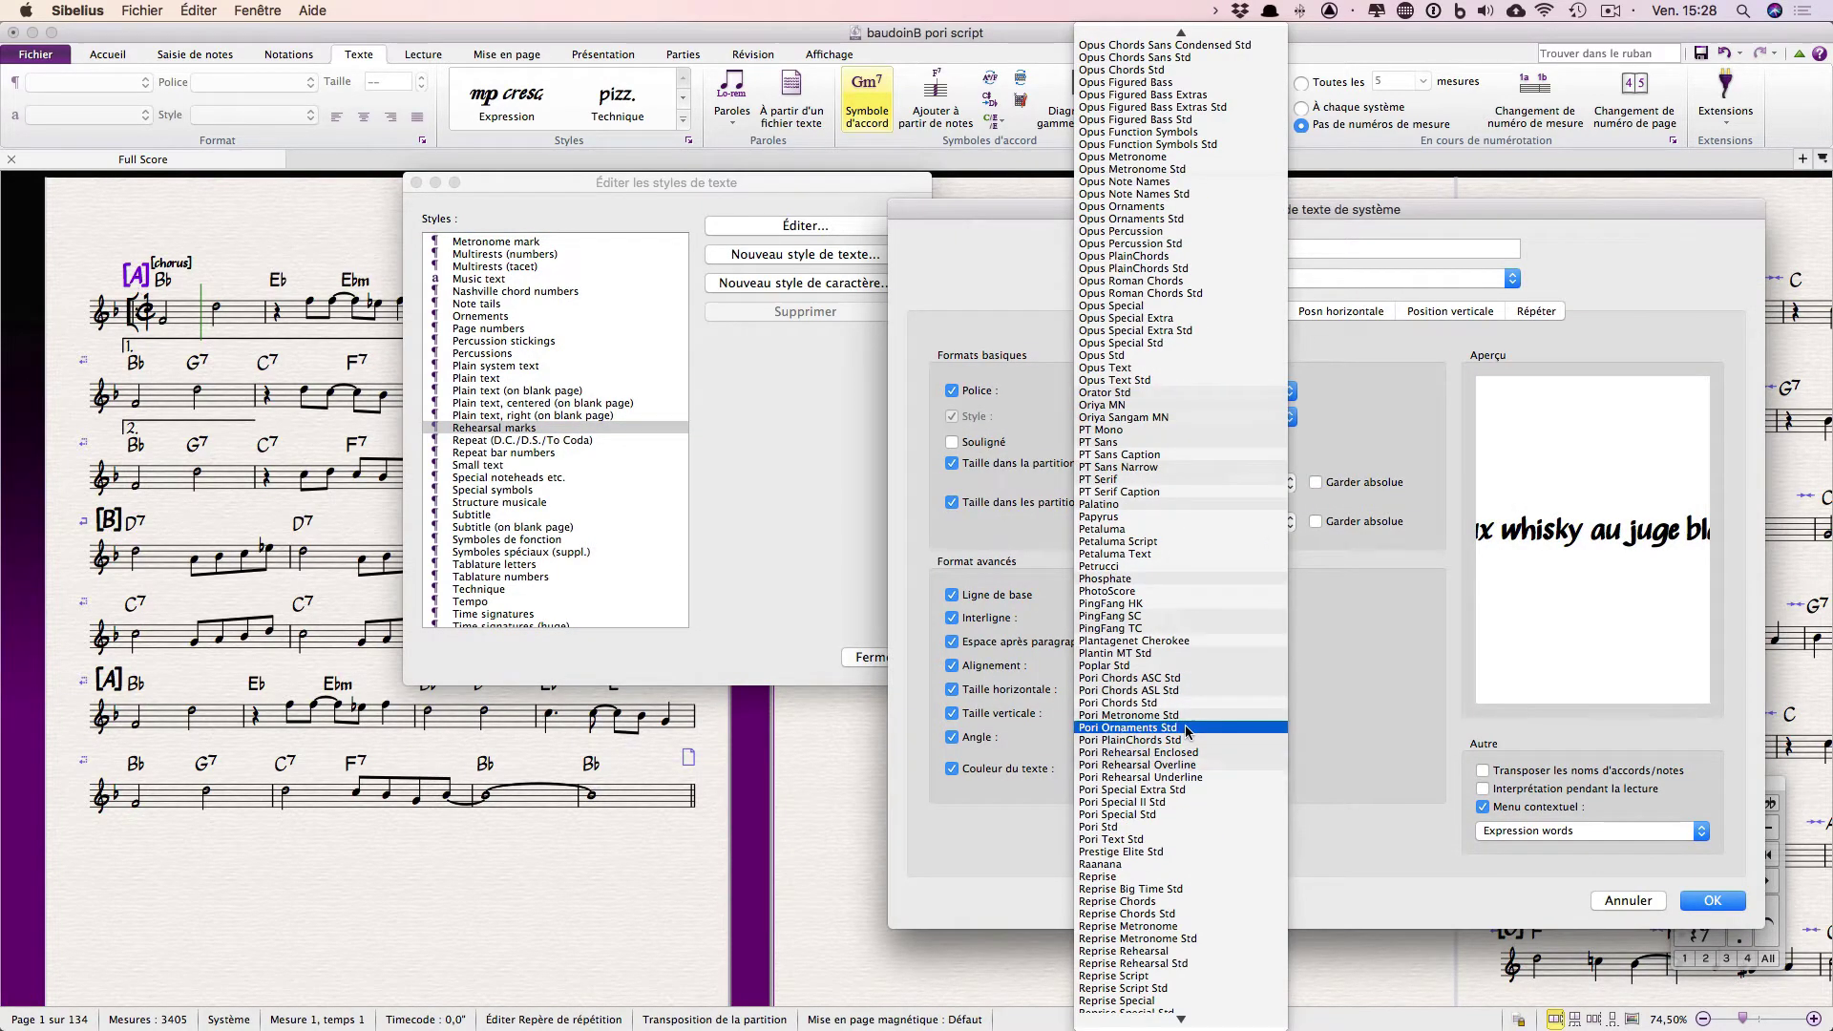
pyautogui.click(1198, 754)
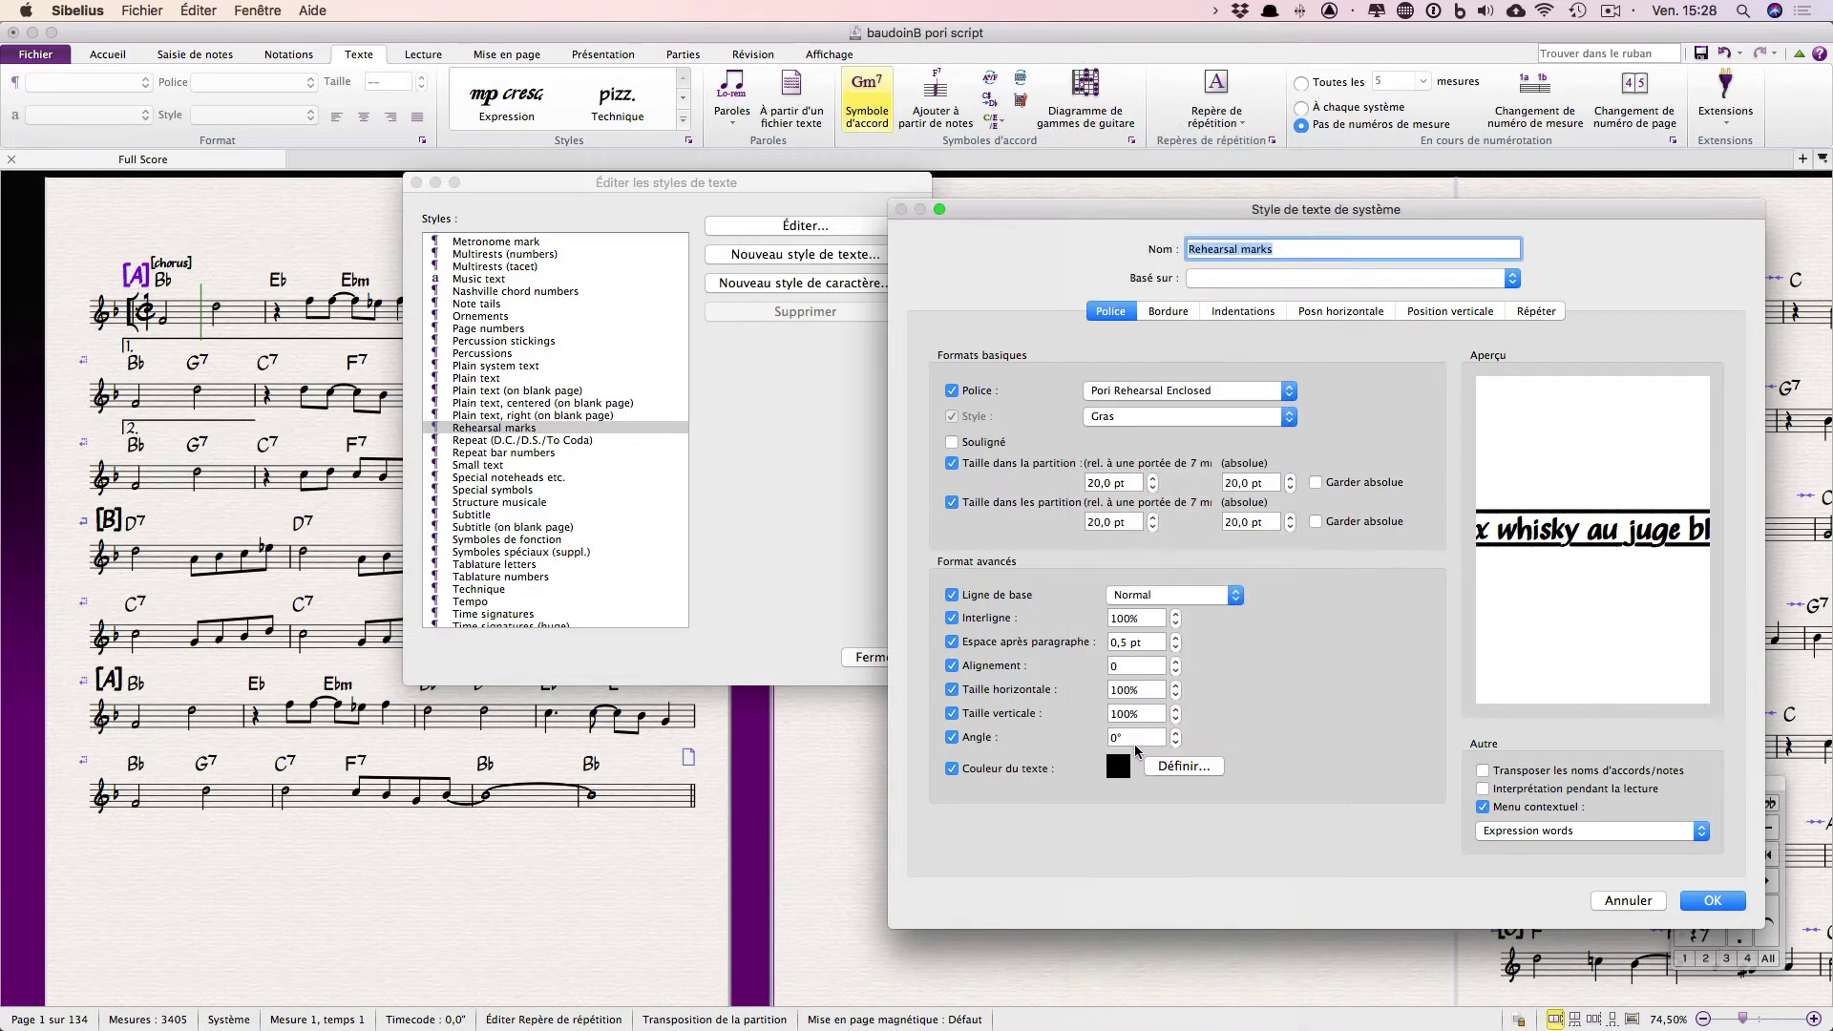
pyautogui.click(1711, 900)
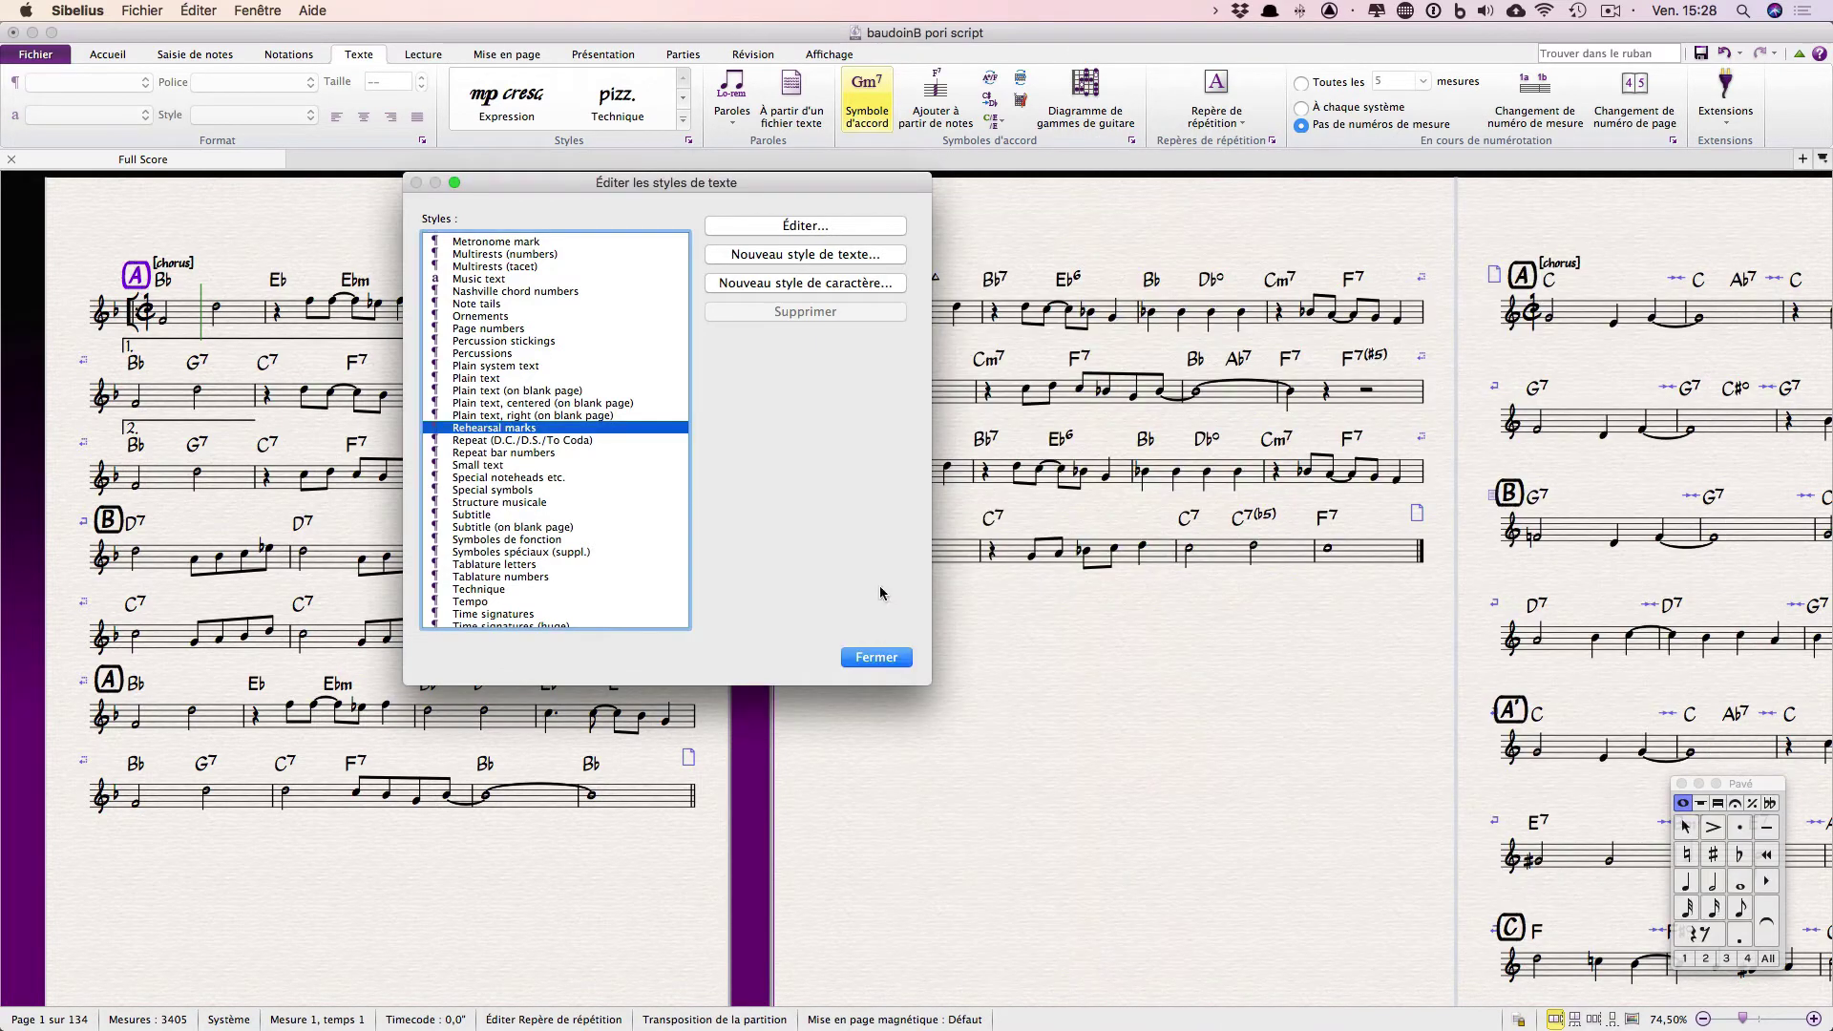
pyautogui.click(886, 659)
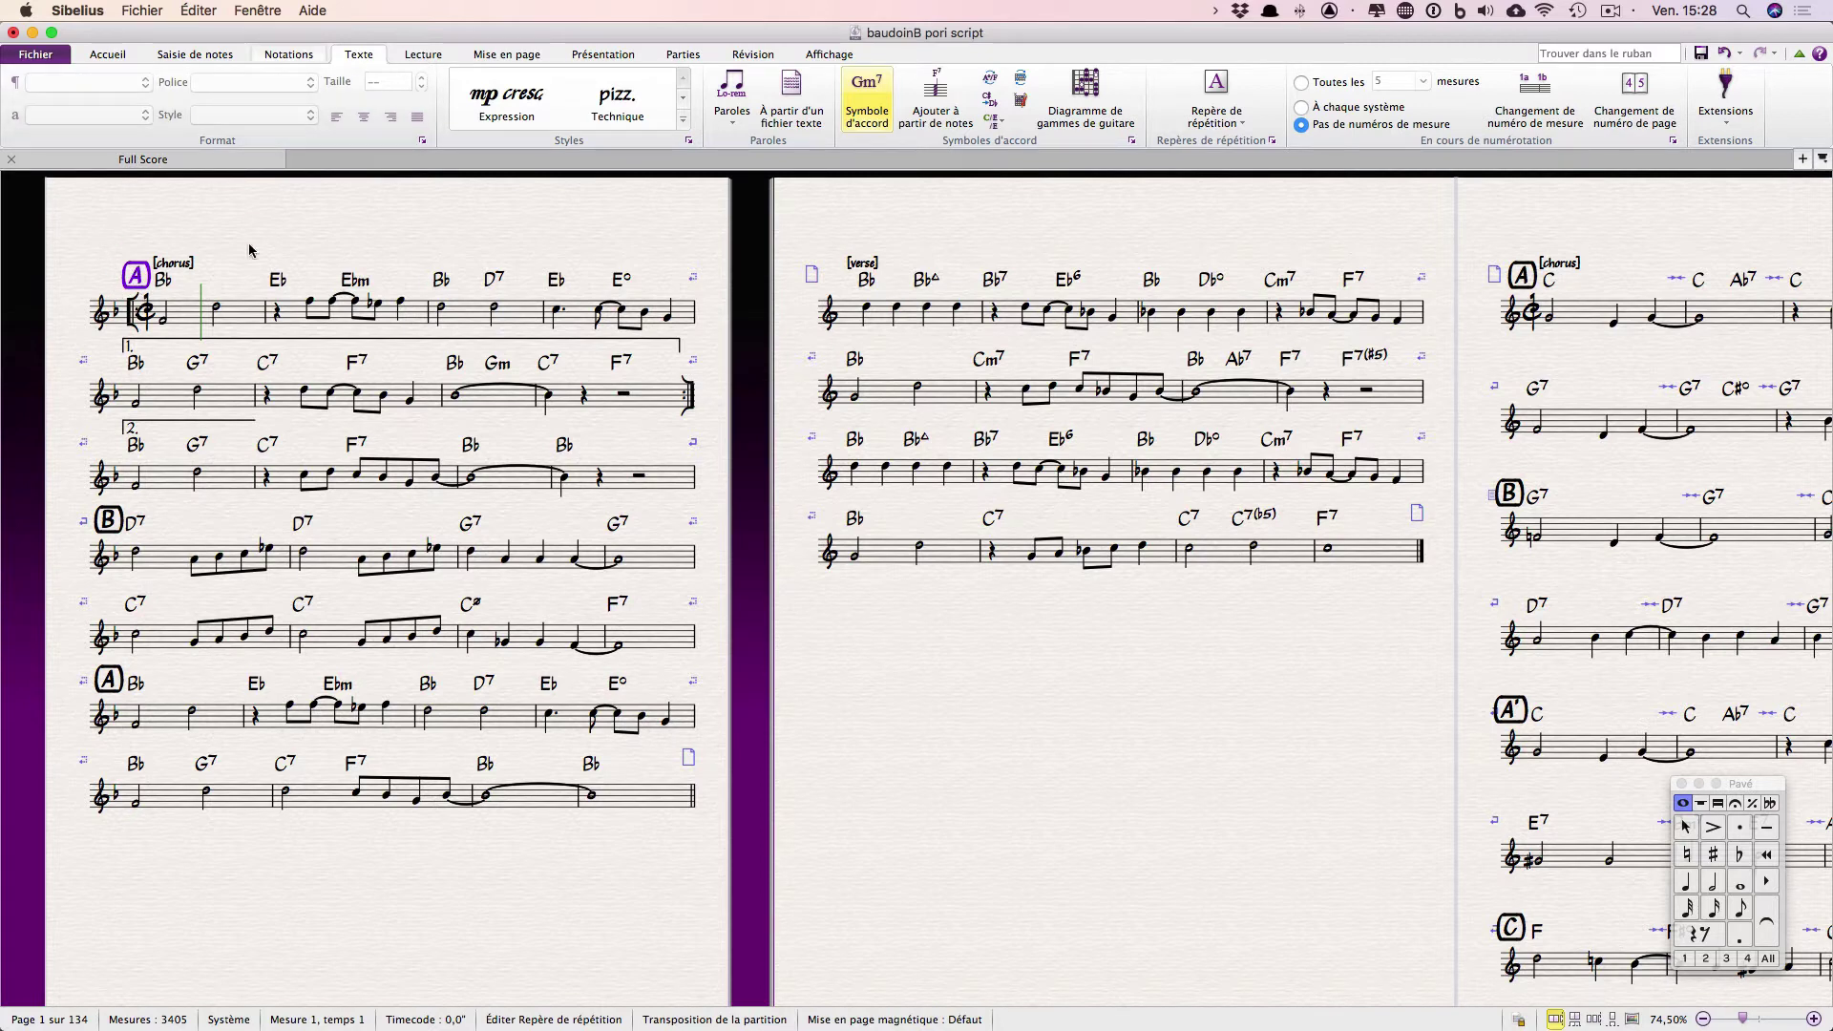
# - Check the text style of the chorus and verse labels, and change the Verse style's font to Pori Rehearsal Enclosed
pyautogui.click(174, 263)
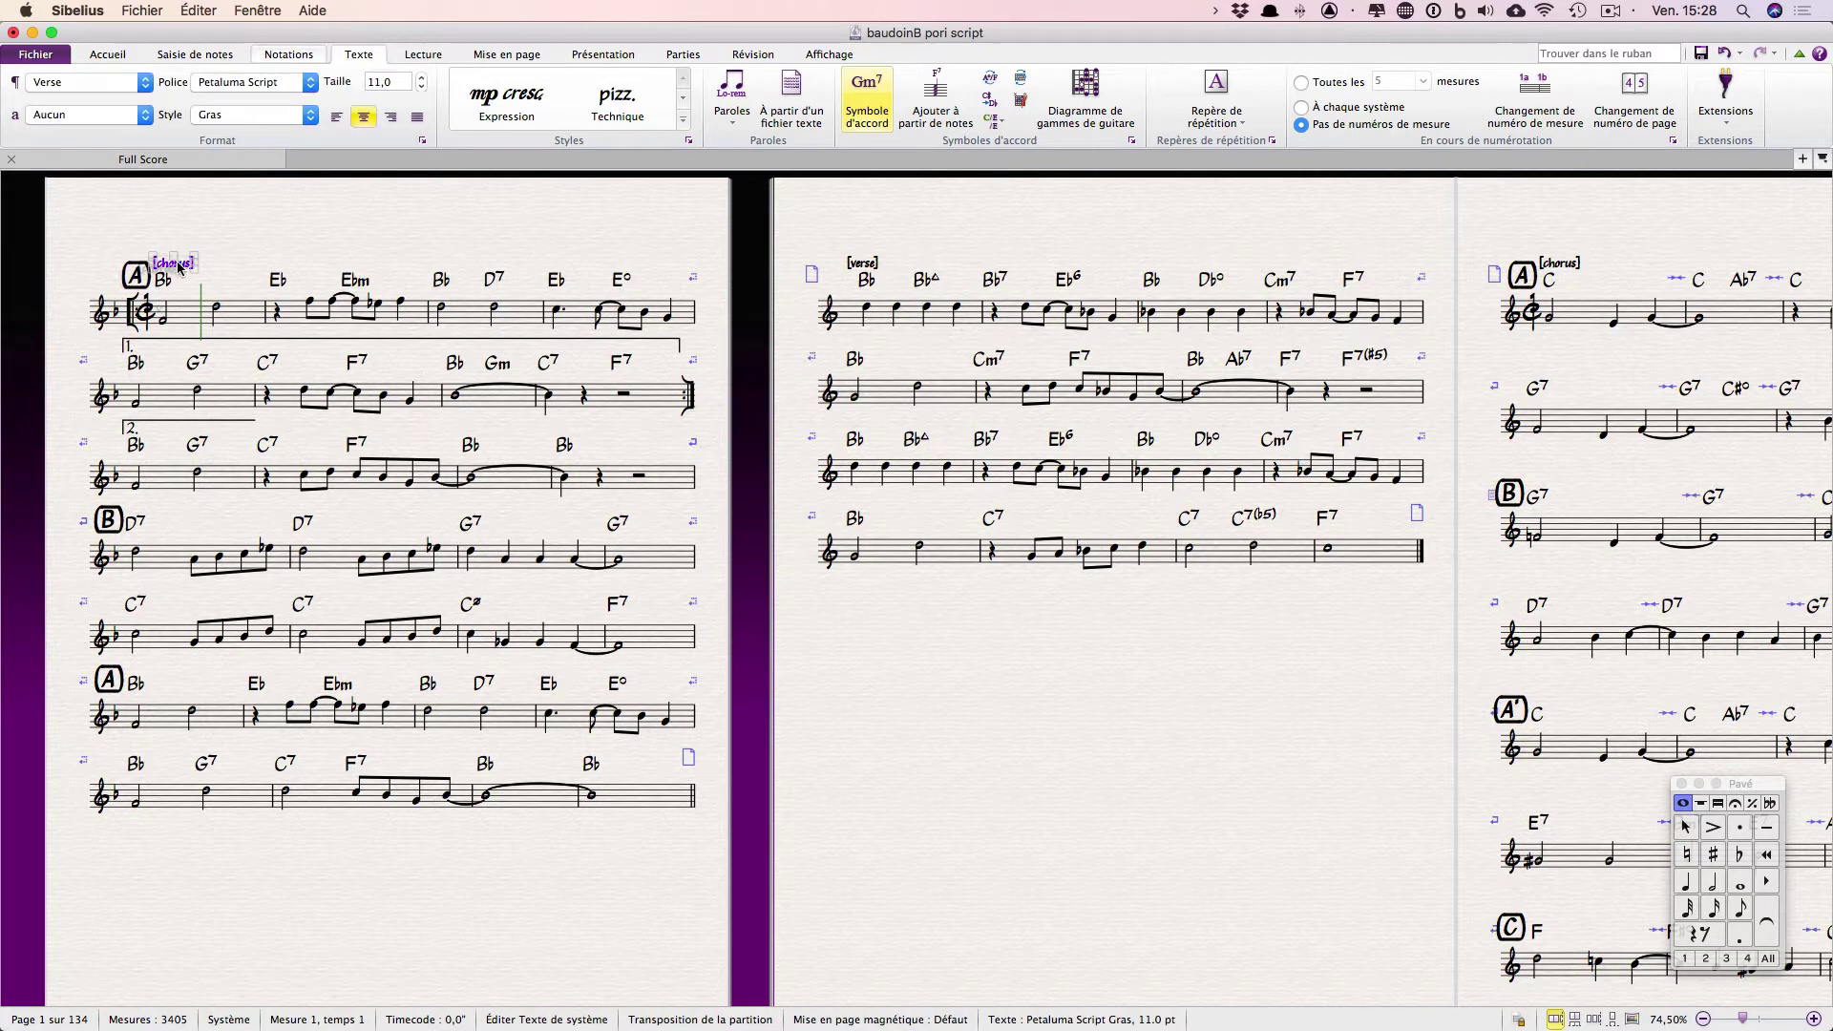
pyautogui.click(1560, 263)
pyautogui.click(862, 265)
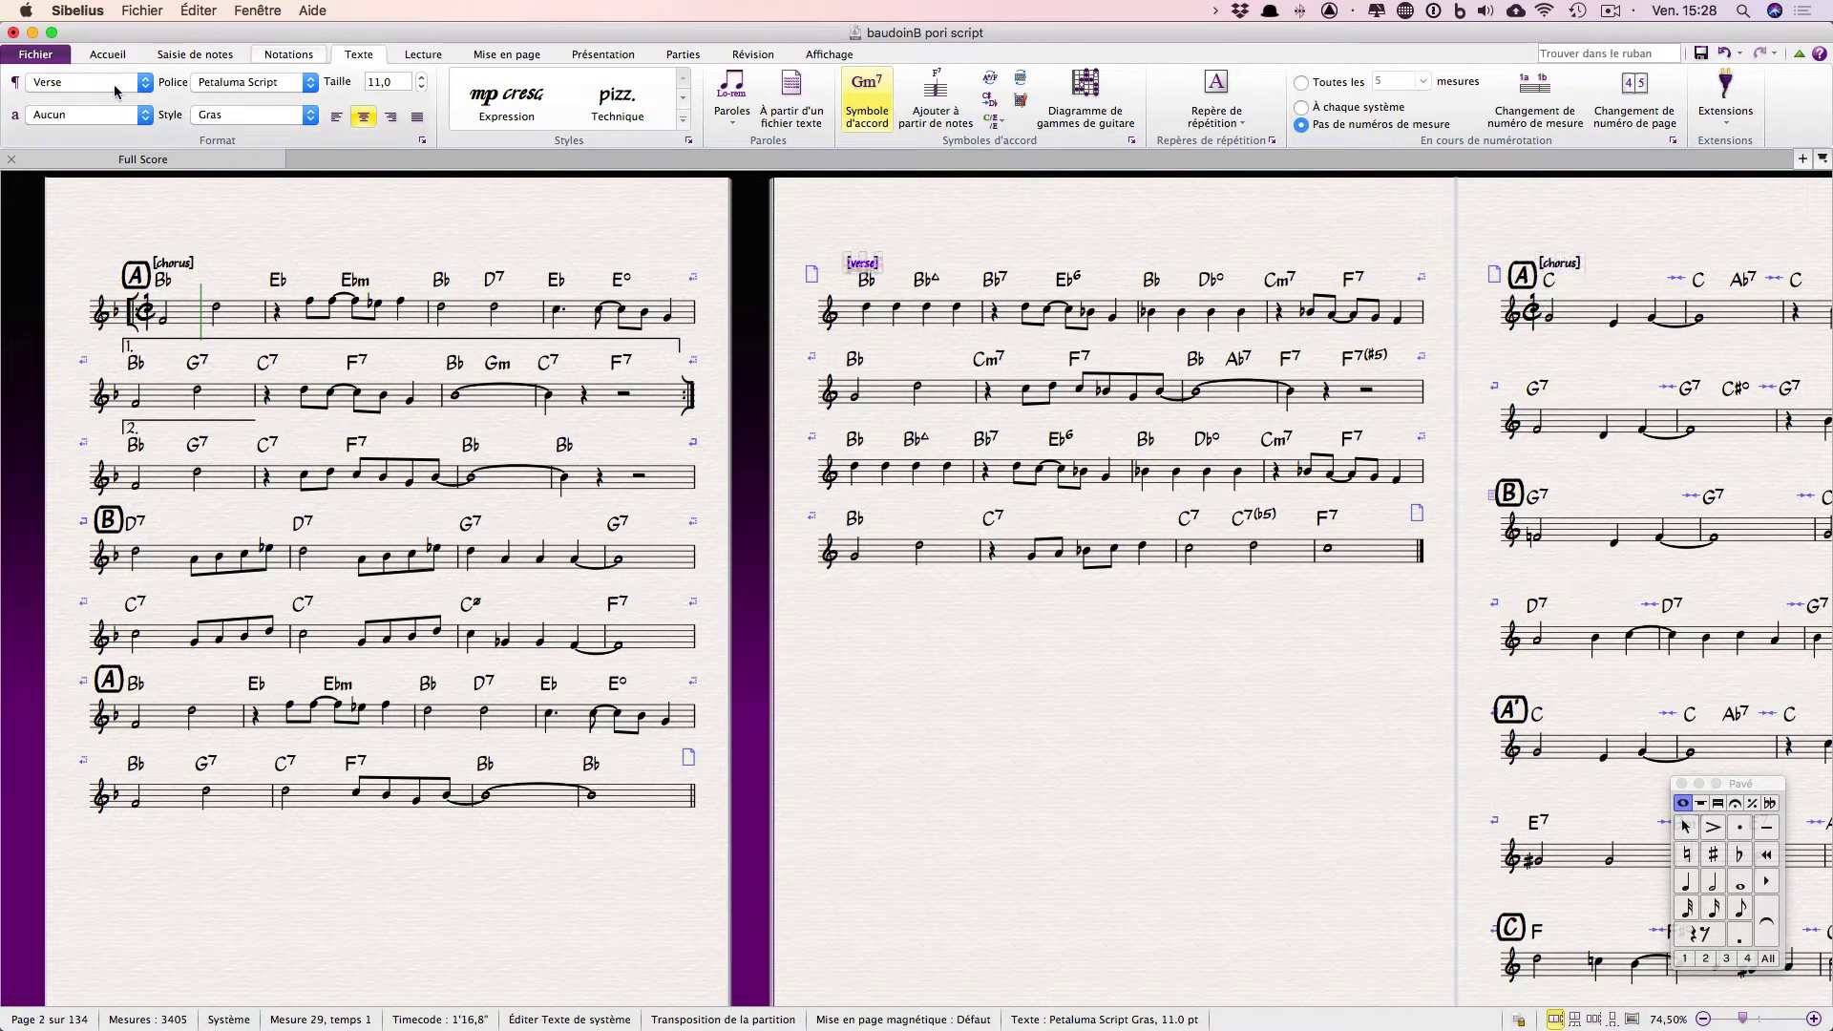
pyautogui.click(178, 264)
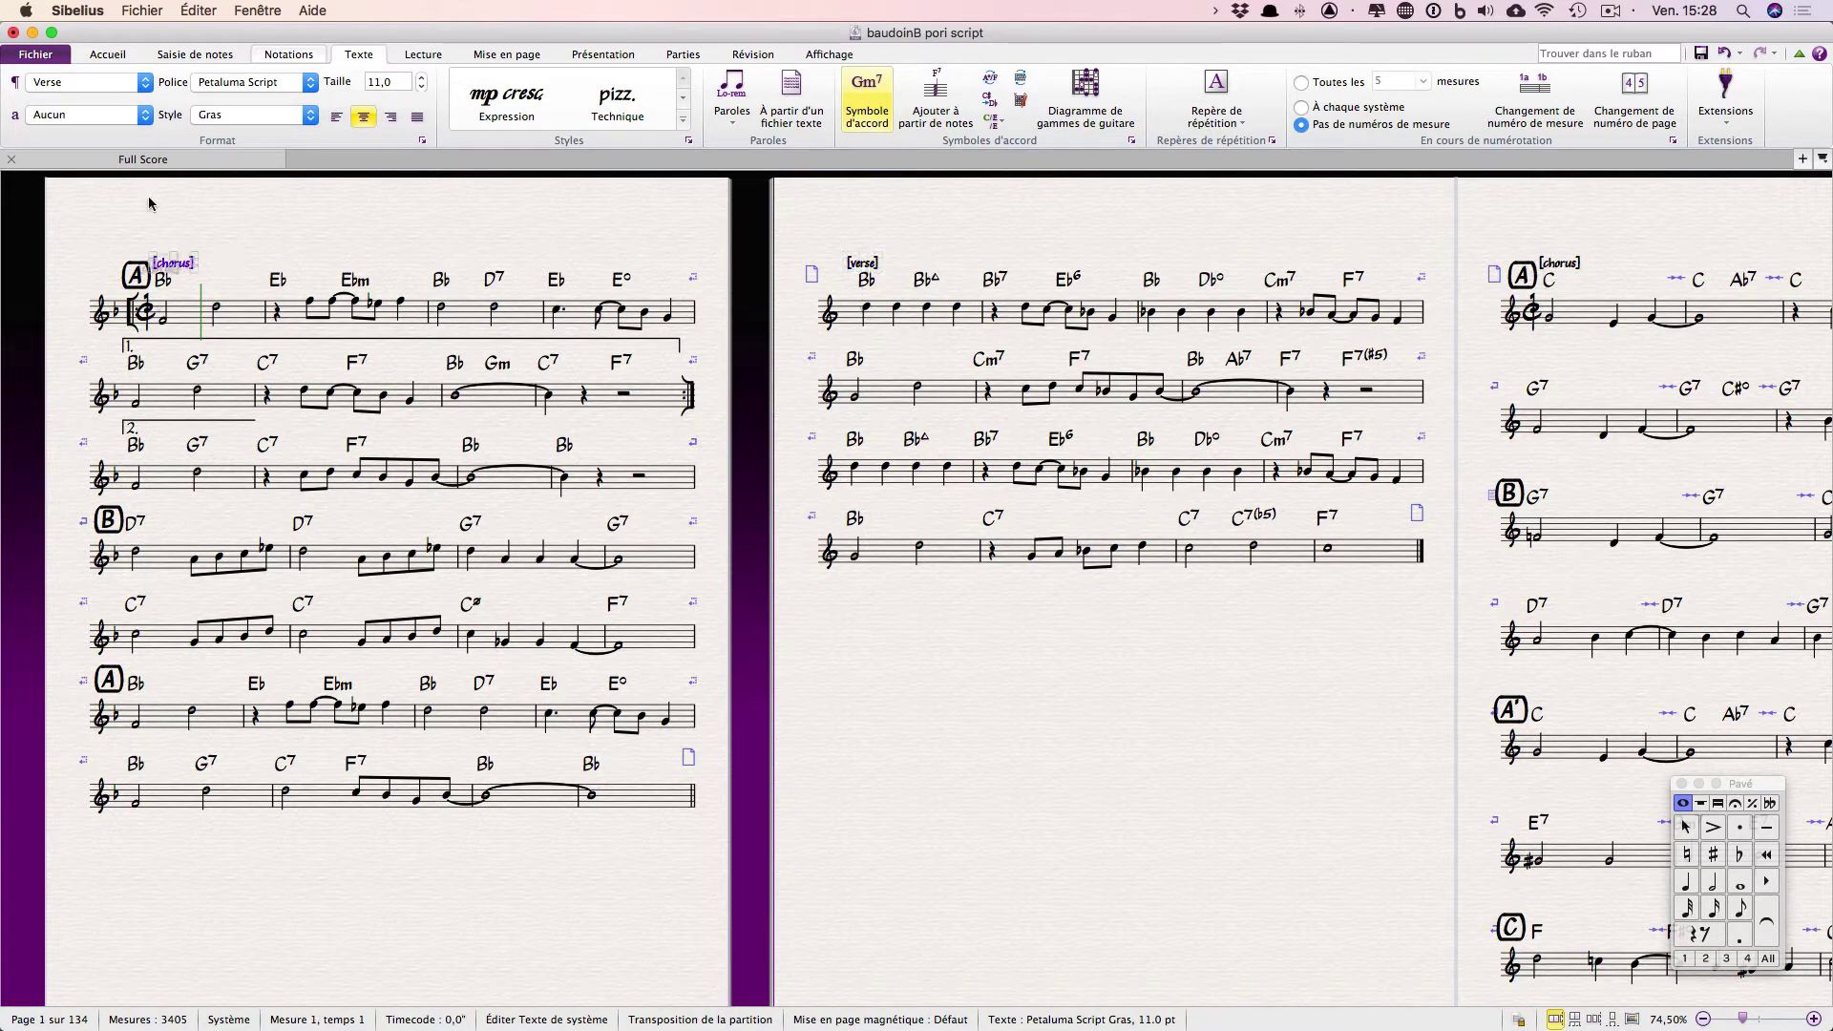
pyautogui.click(871, 263)
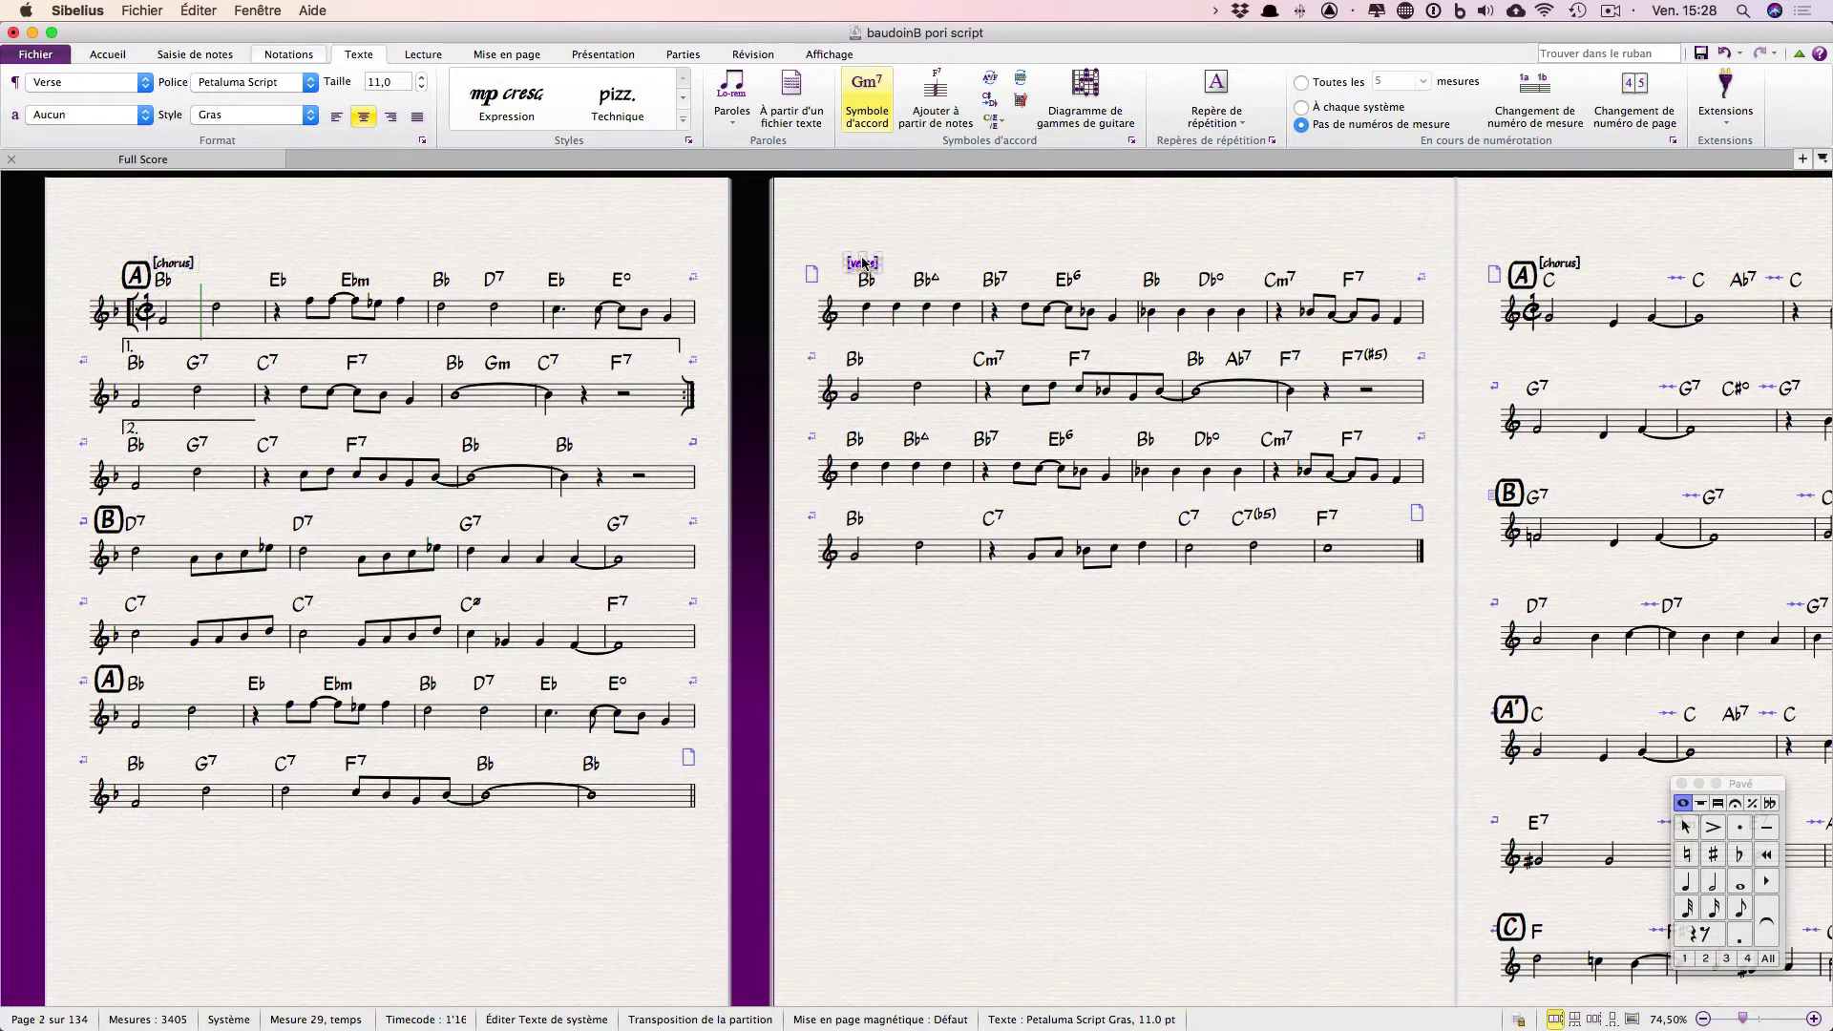
pyautogui.click(165, 266)
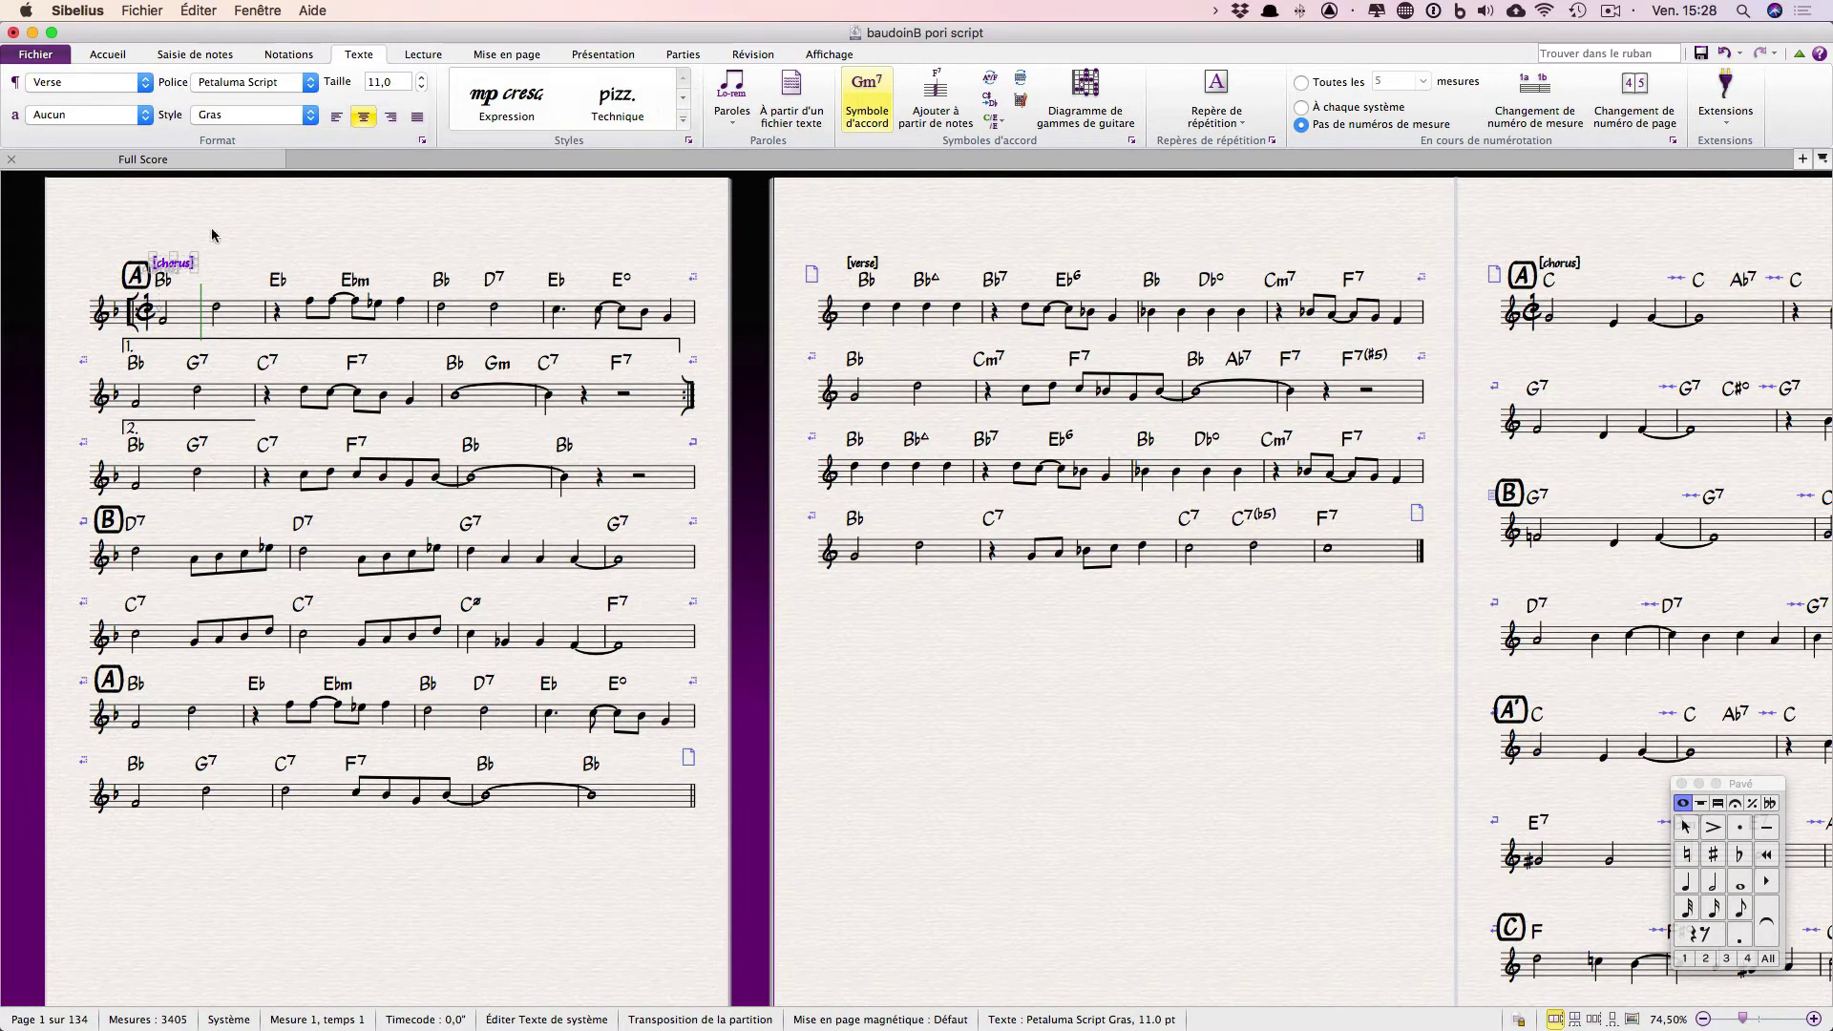
pyautogui.click(688, 142)
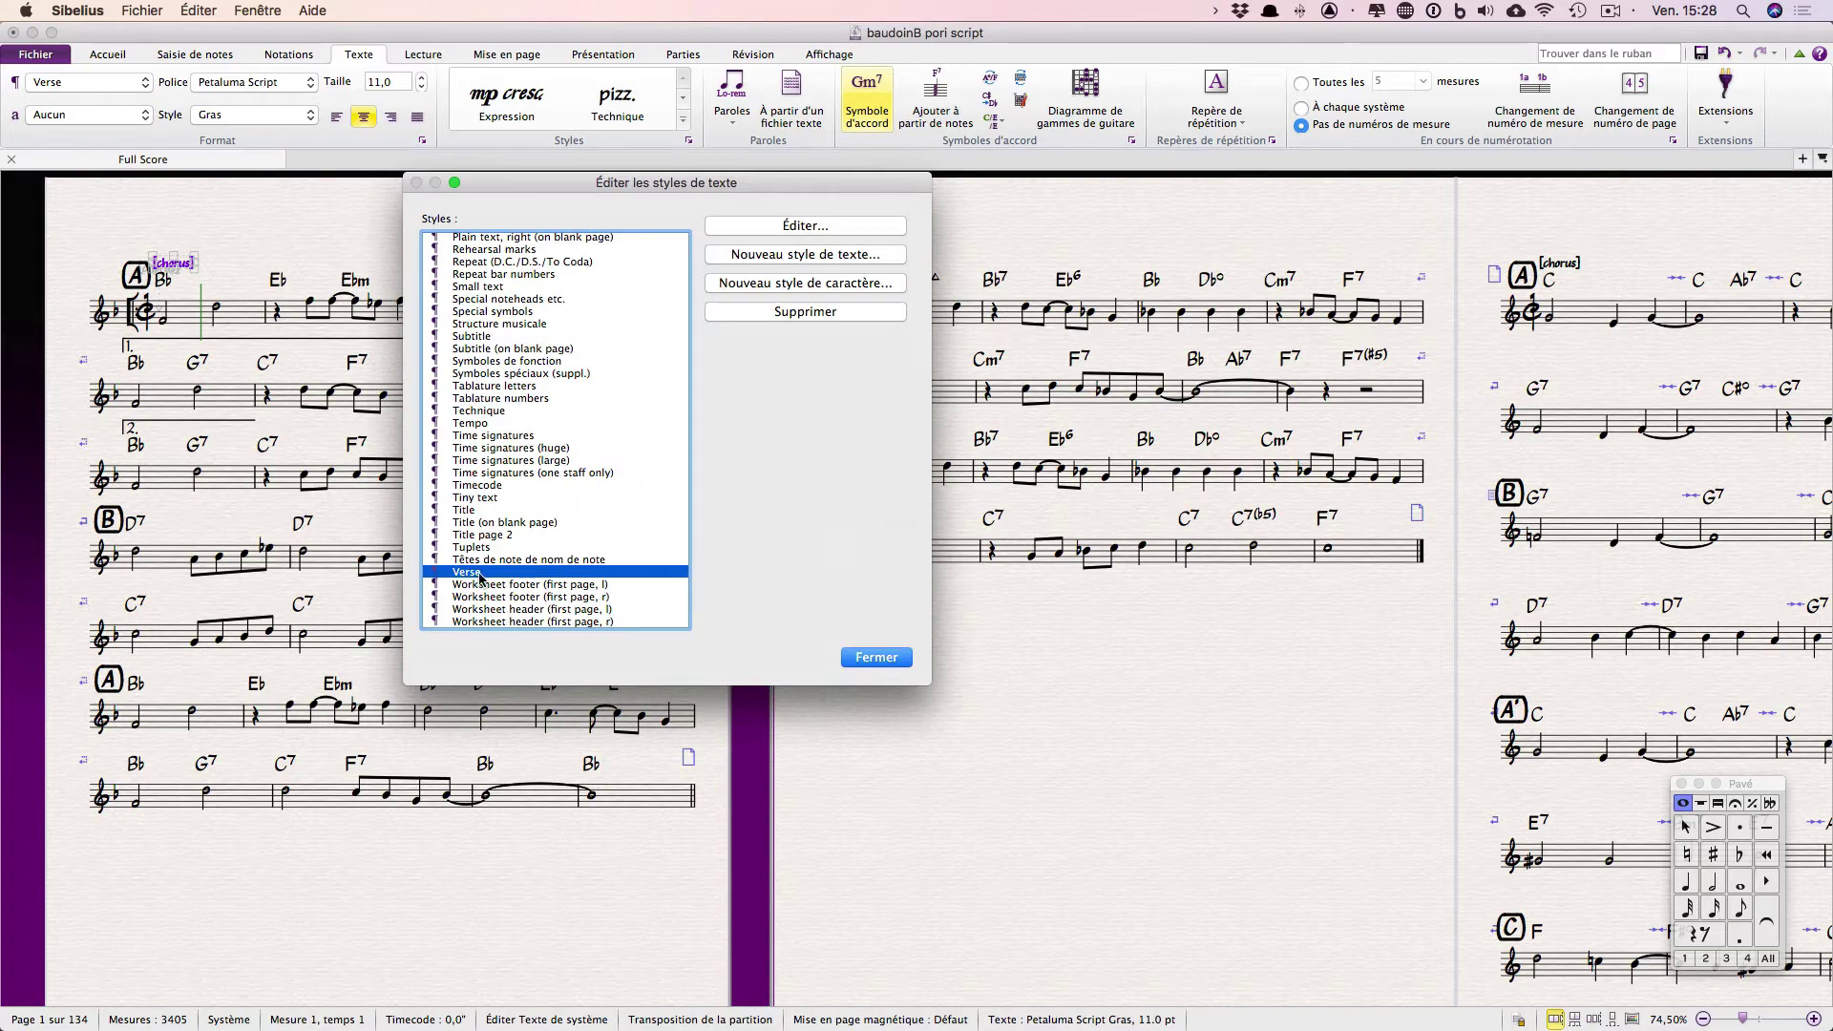
pyautogui.click(798, 226)
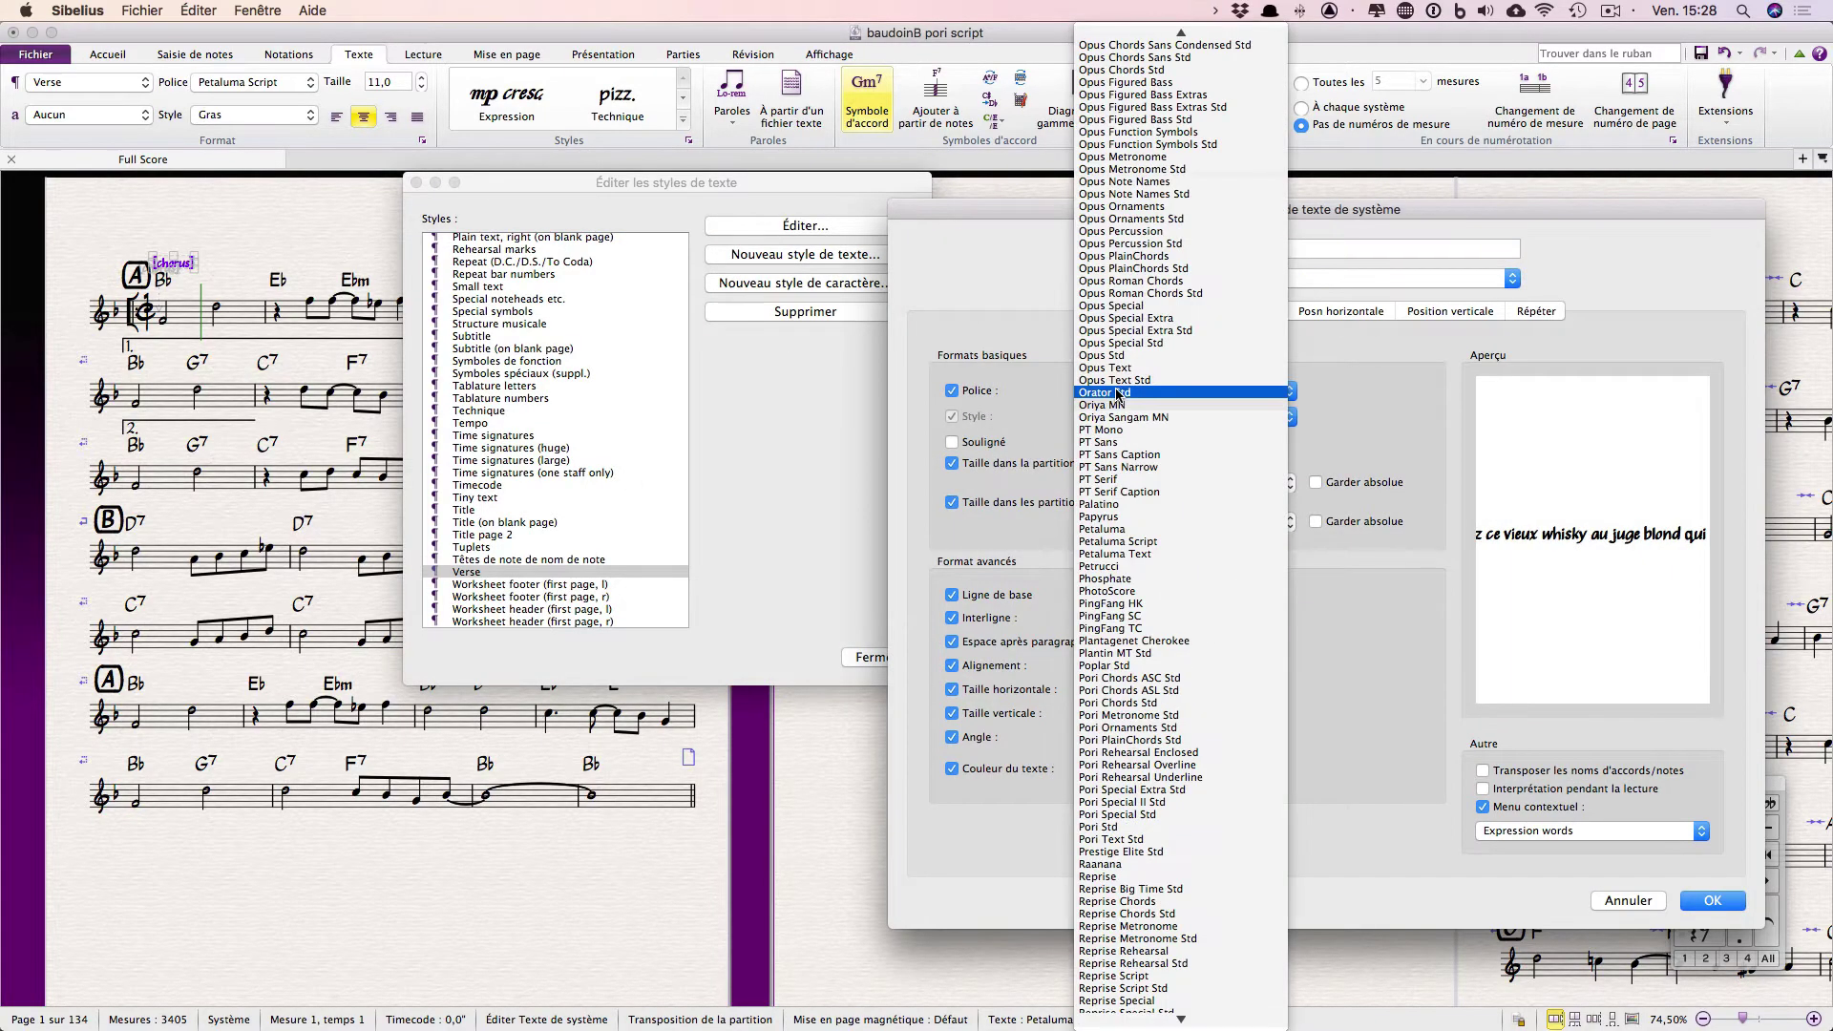
pyautogui.click(1112, 391)
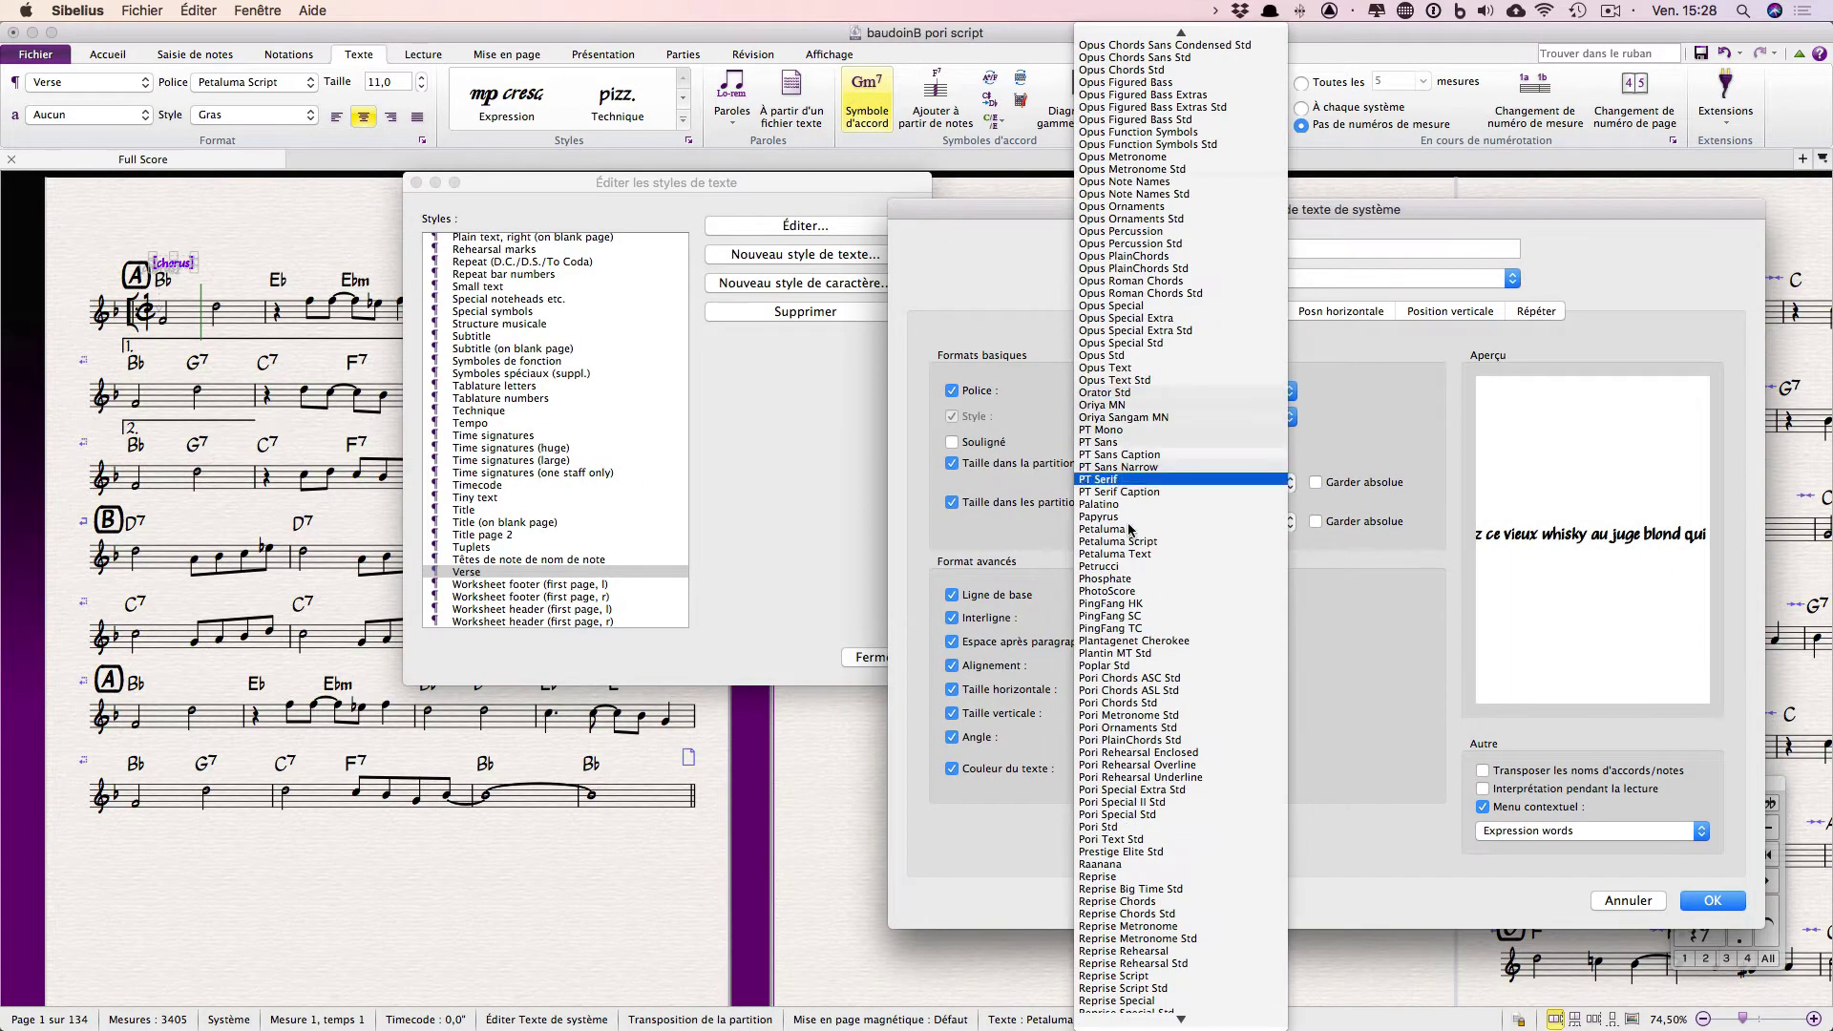
pyautogui.click(1208, 753)
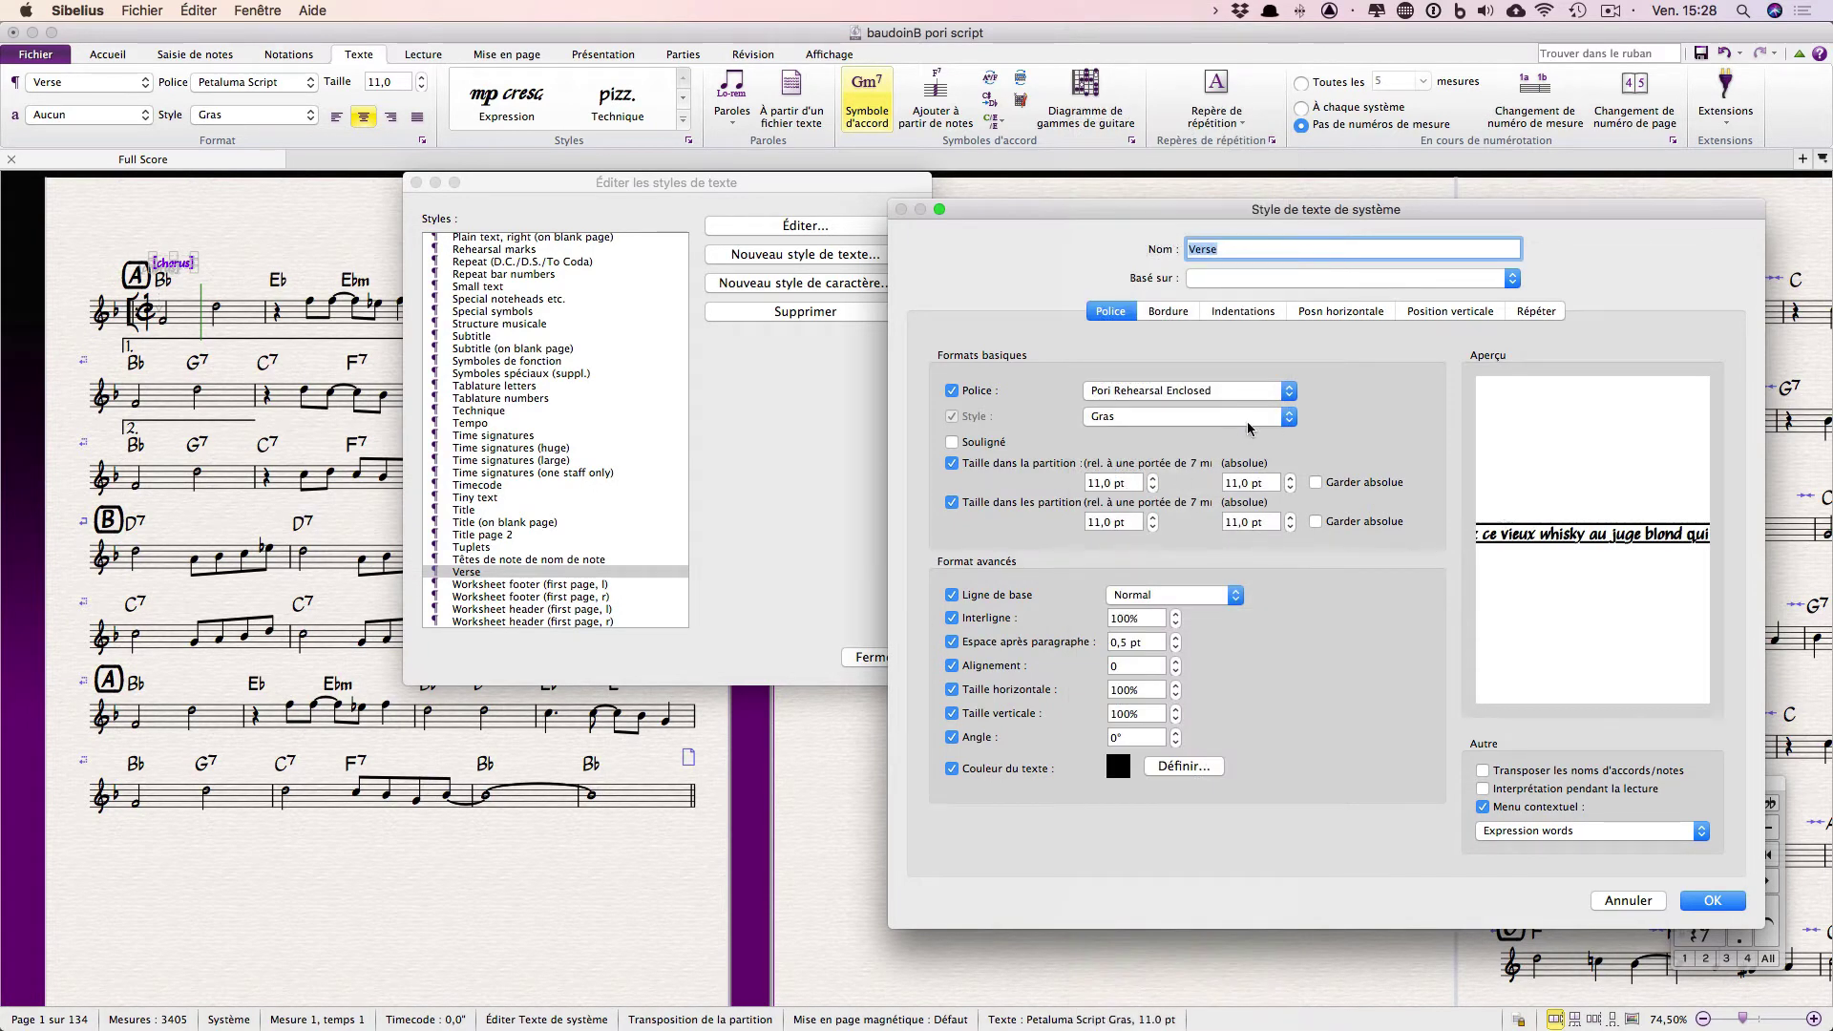
pyautogui.click(1718, 900)
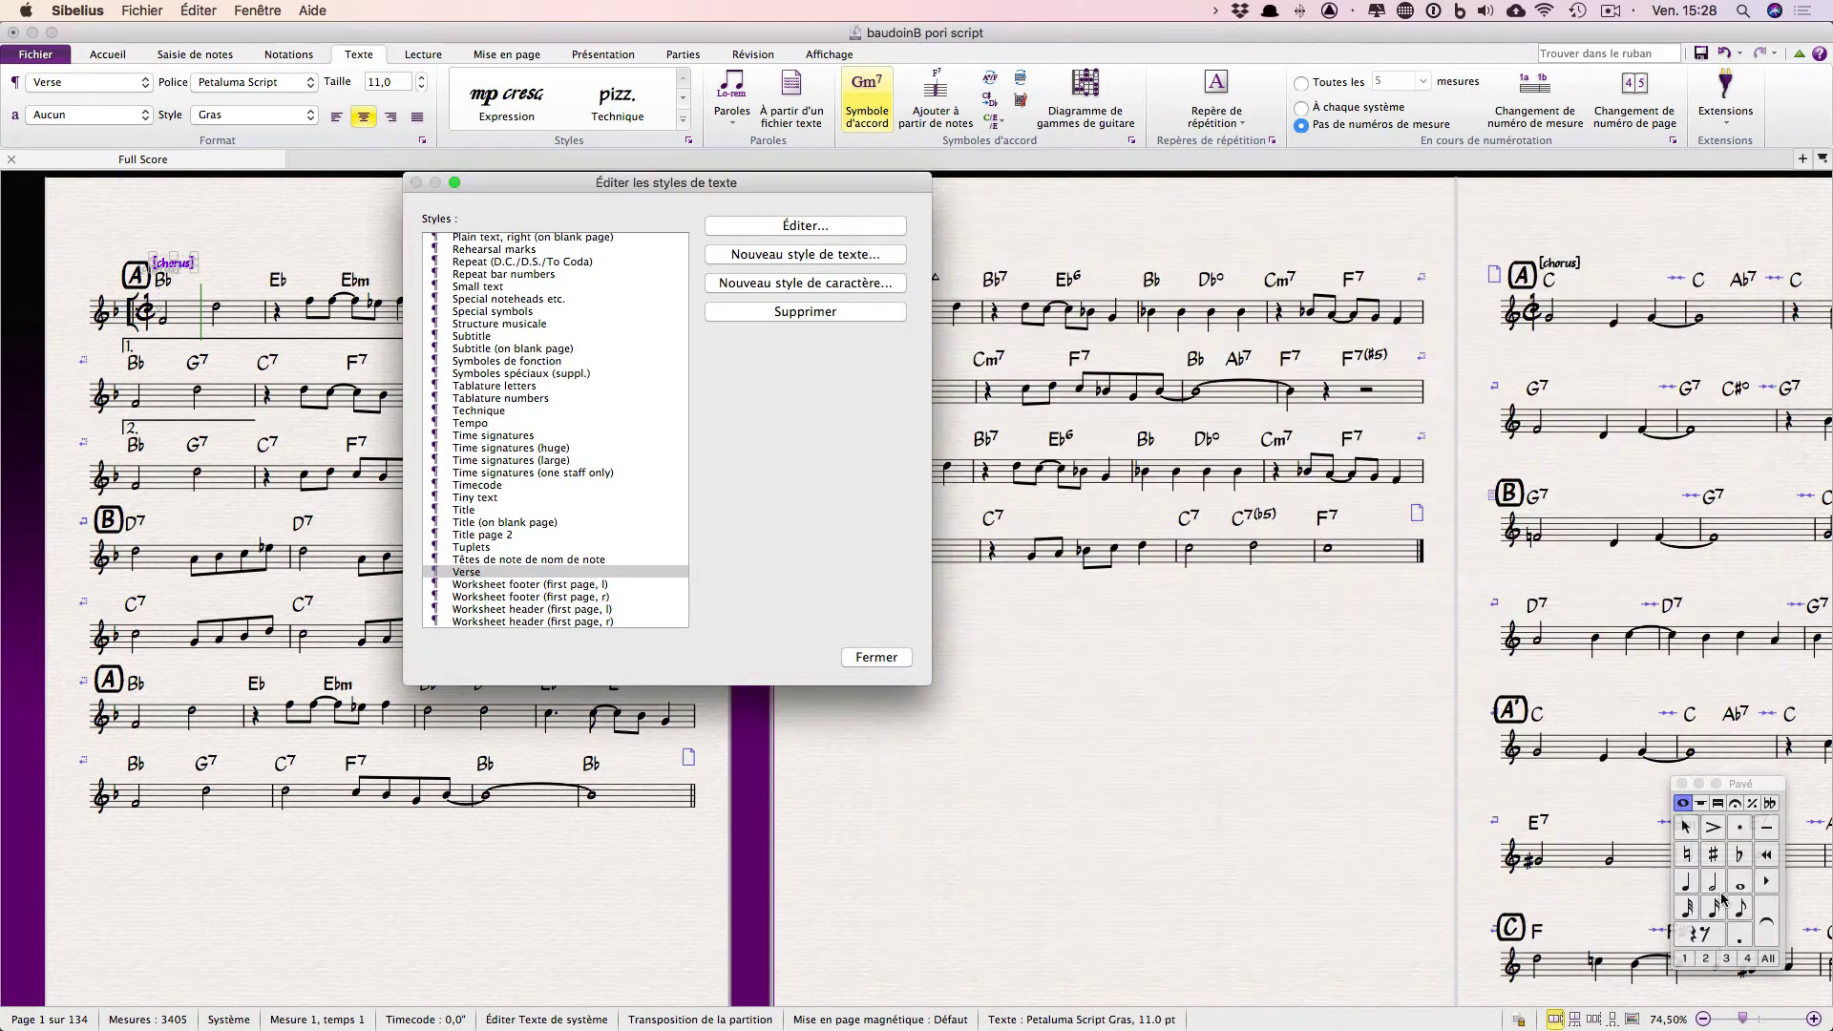
pyautogui.click(876, 658)
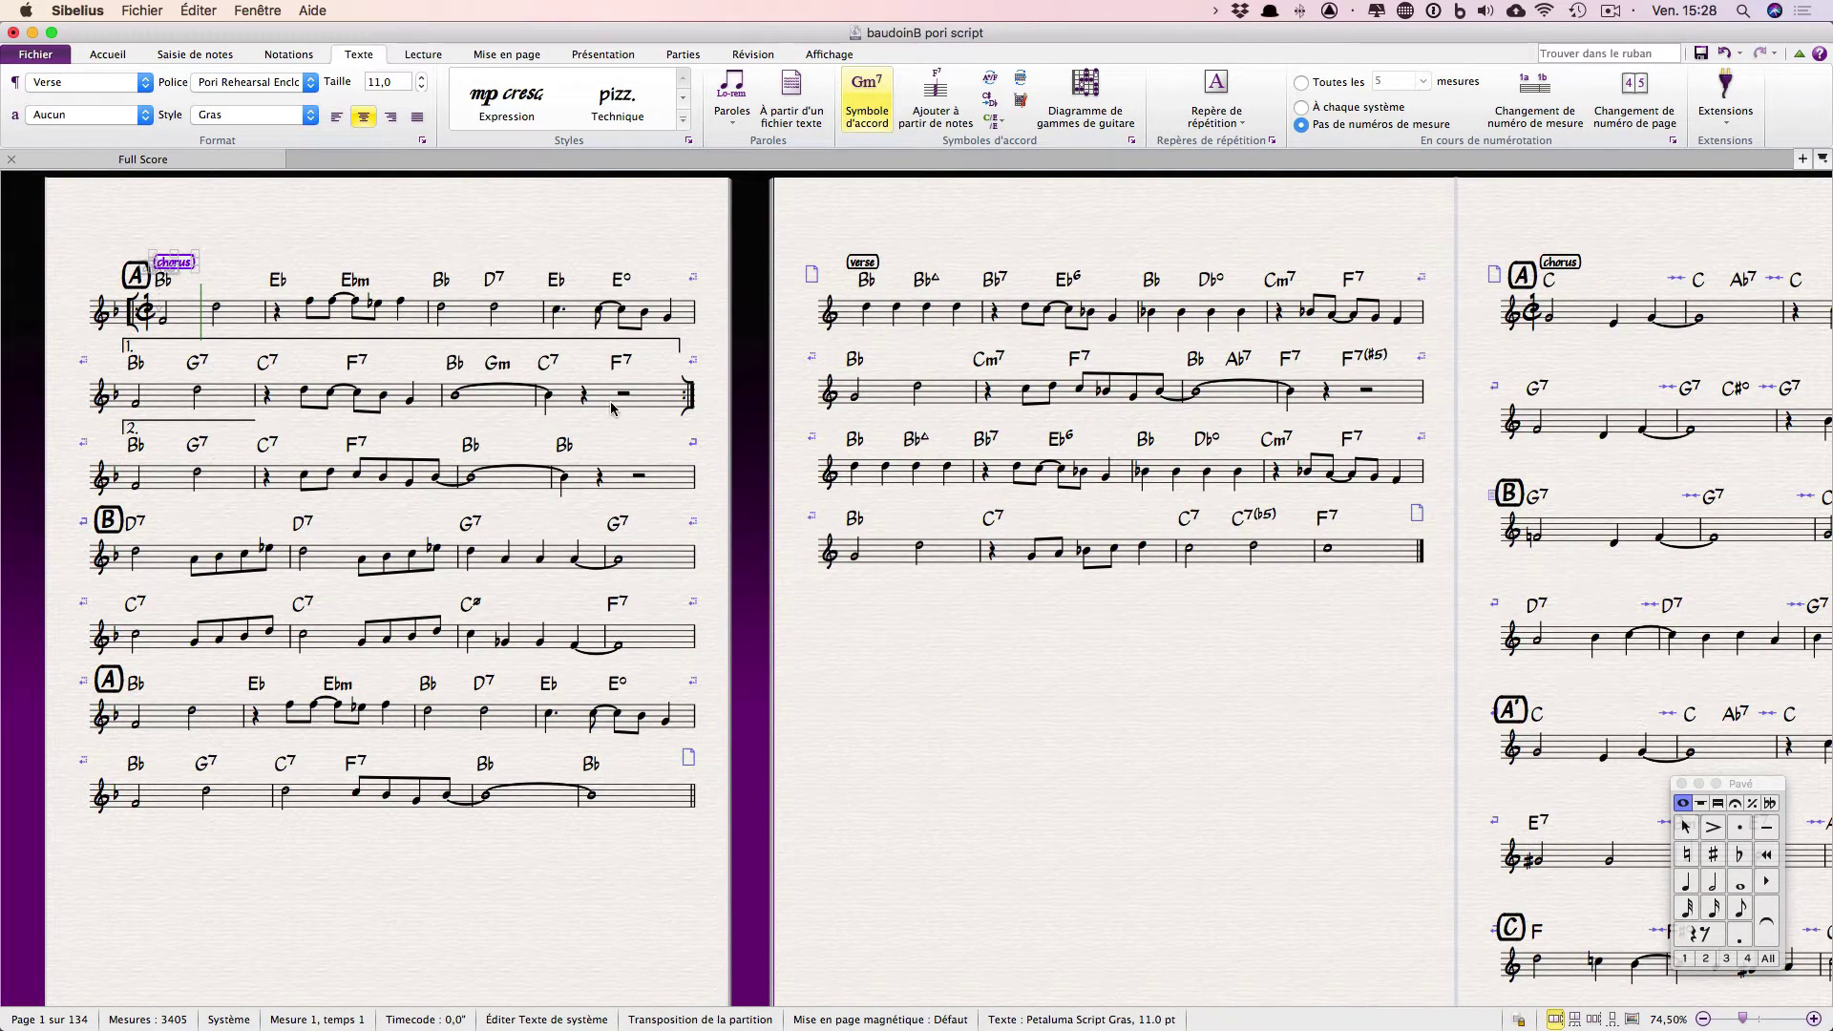
pyautogui.hscroll(5, 612, 407)
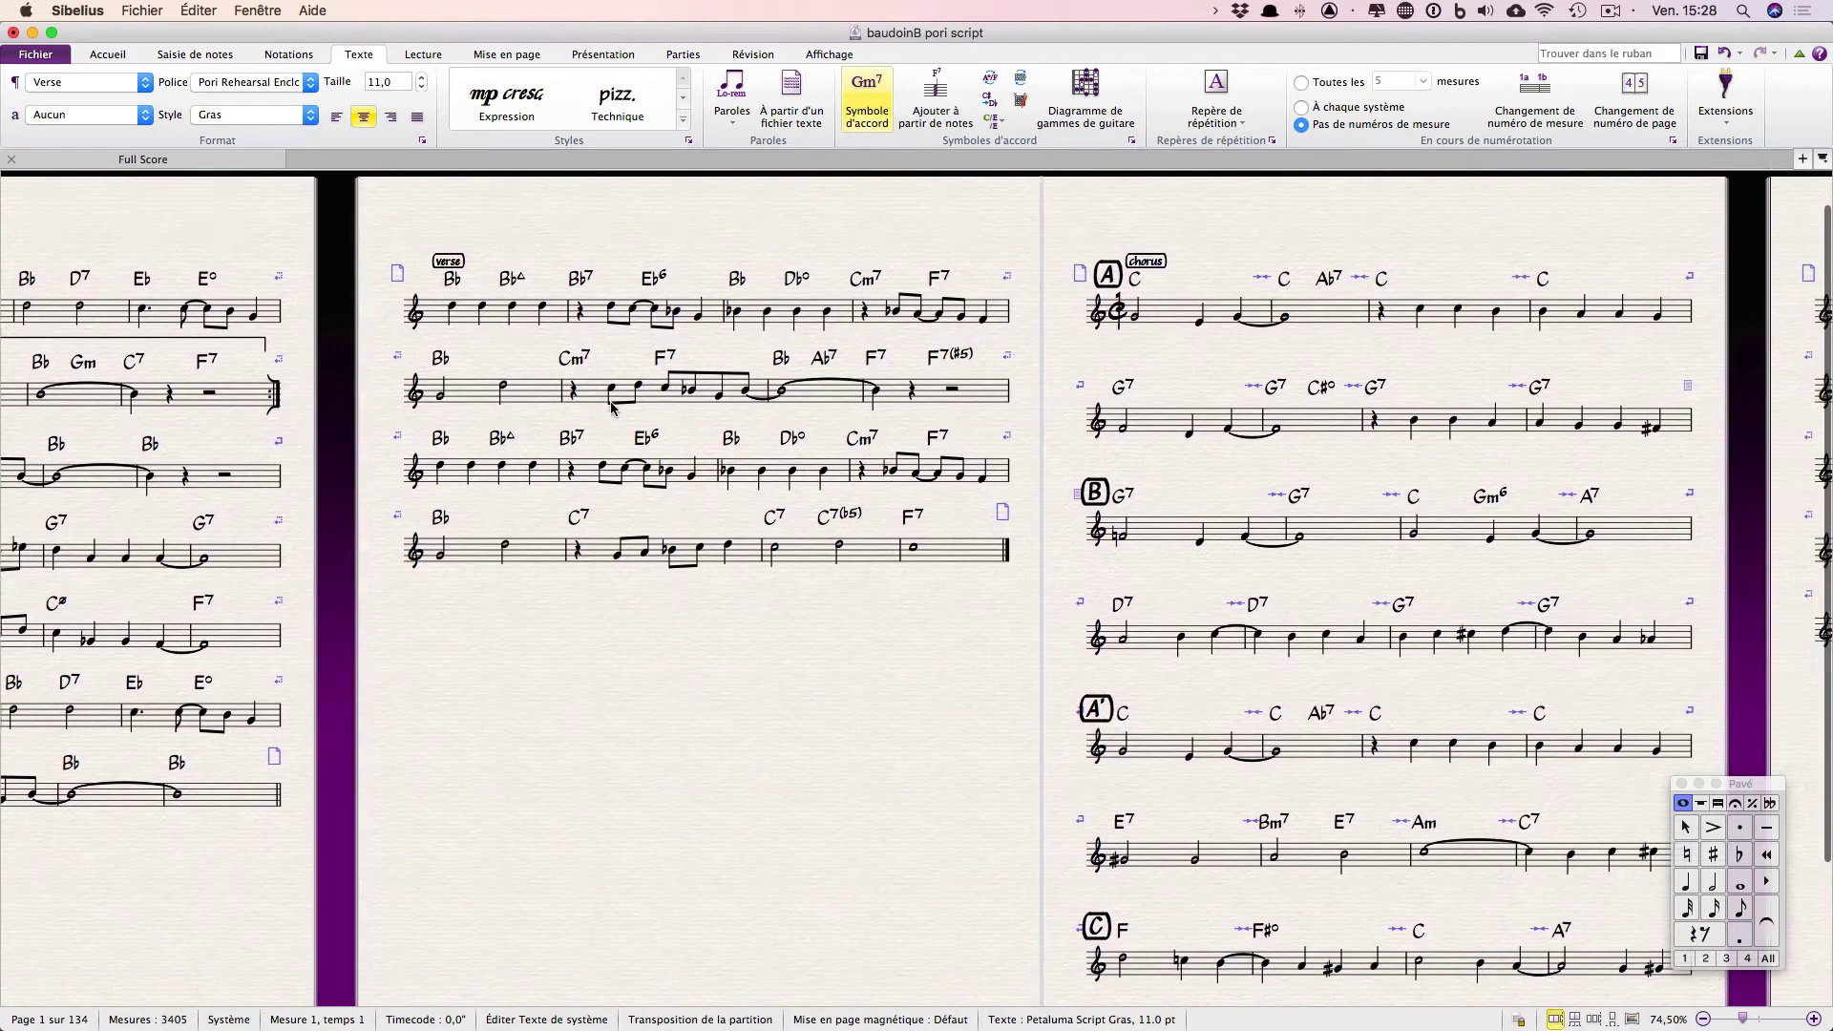
pyautogui.click(1150, 380)
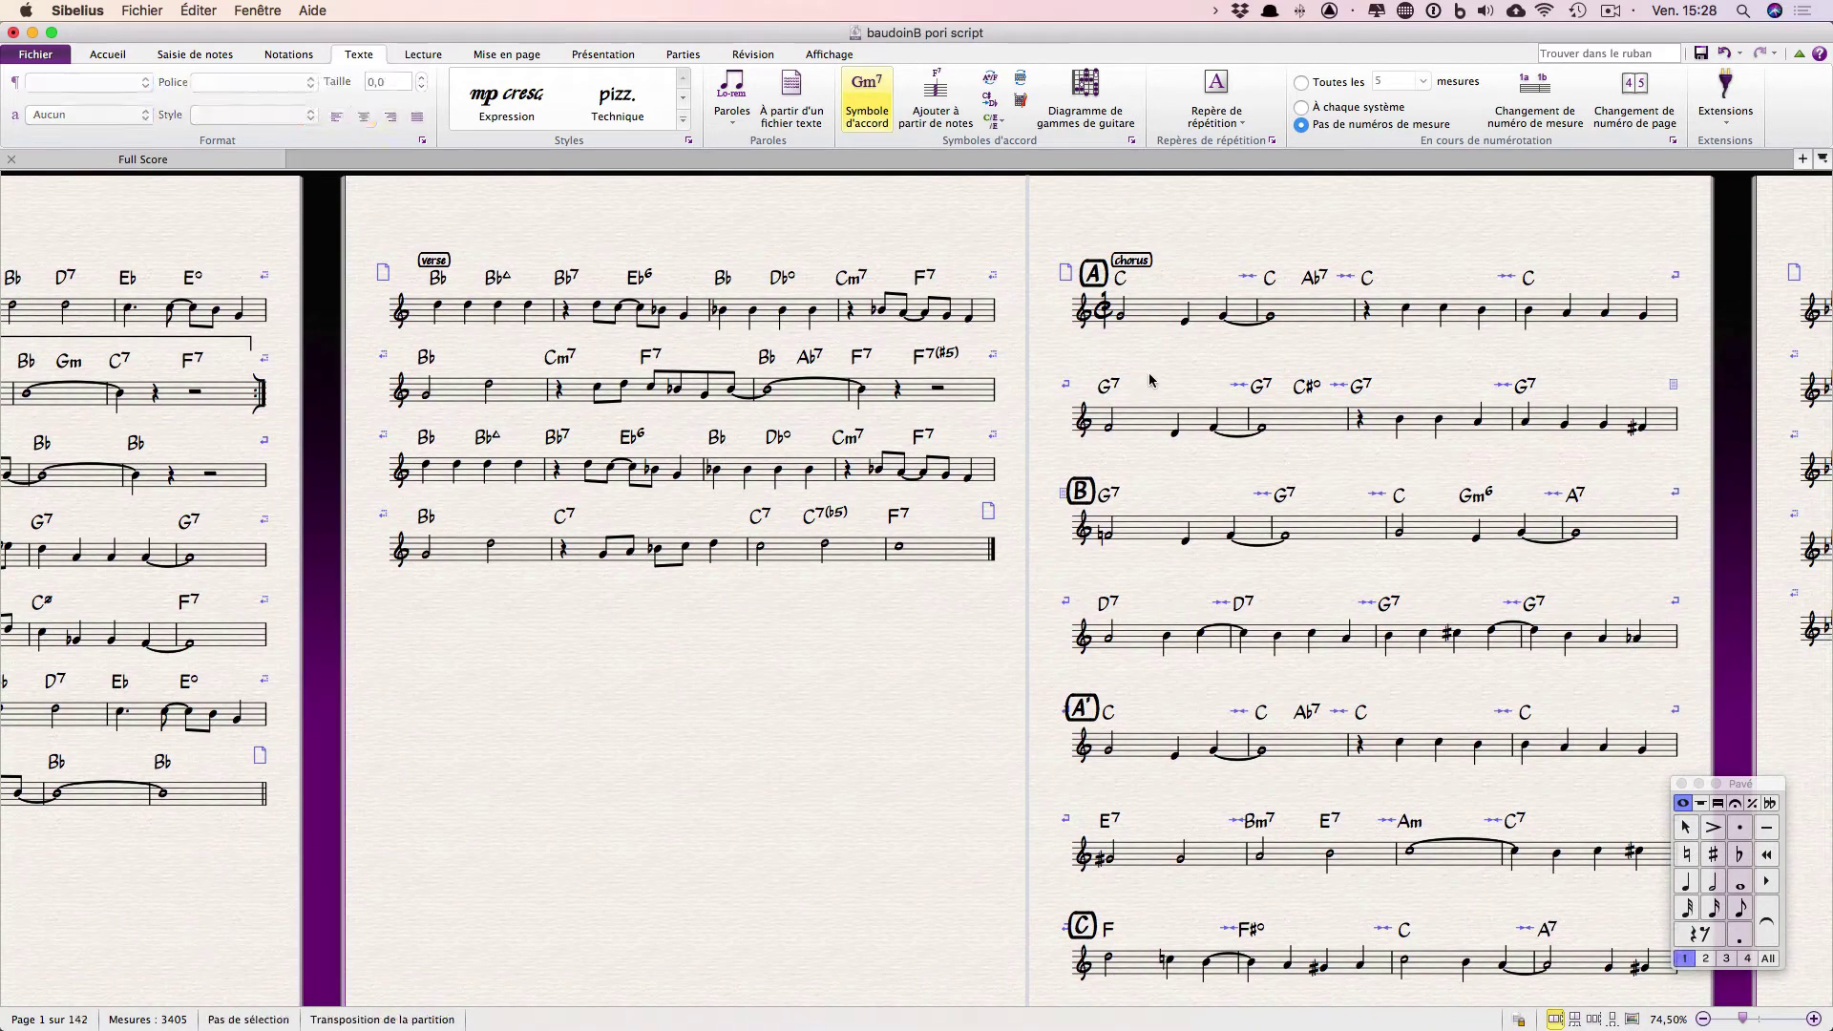
pyautogui.hscroll(-5, 574, 674)
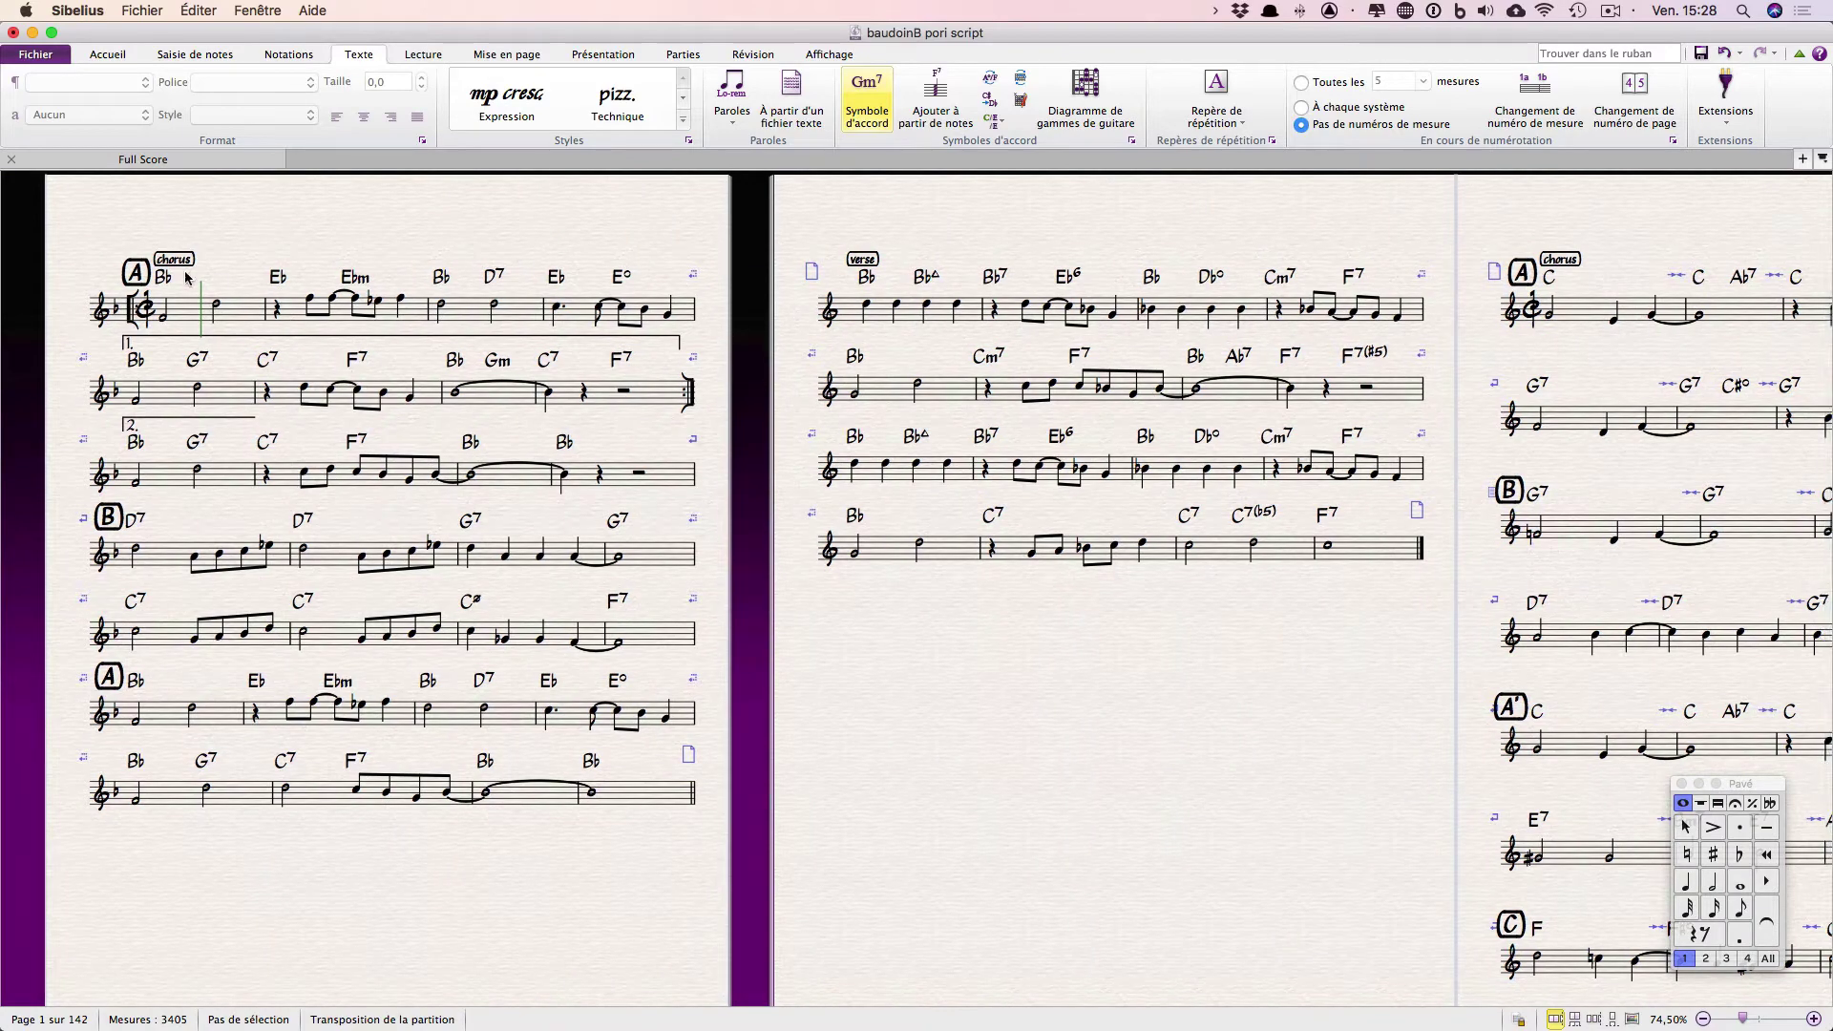
# - Search the entire score for text containing "[" and zoom in on the first match
pyautogui.click(103, 54)
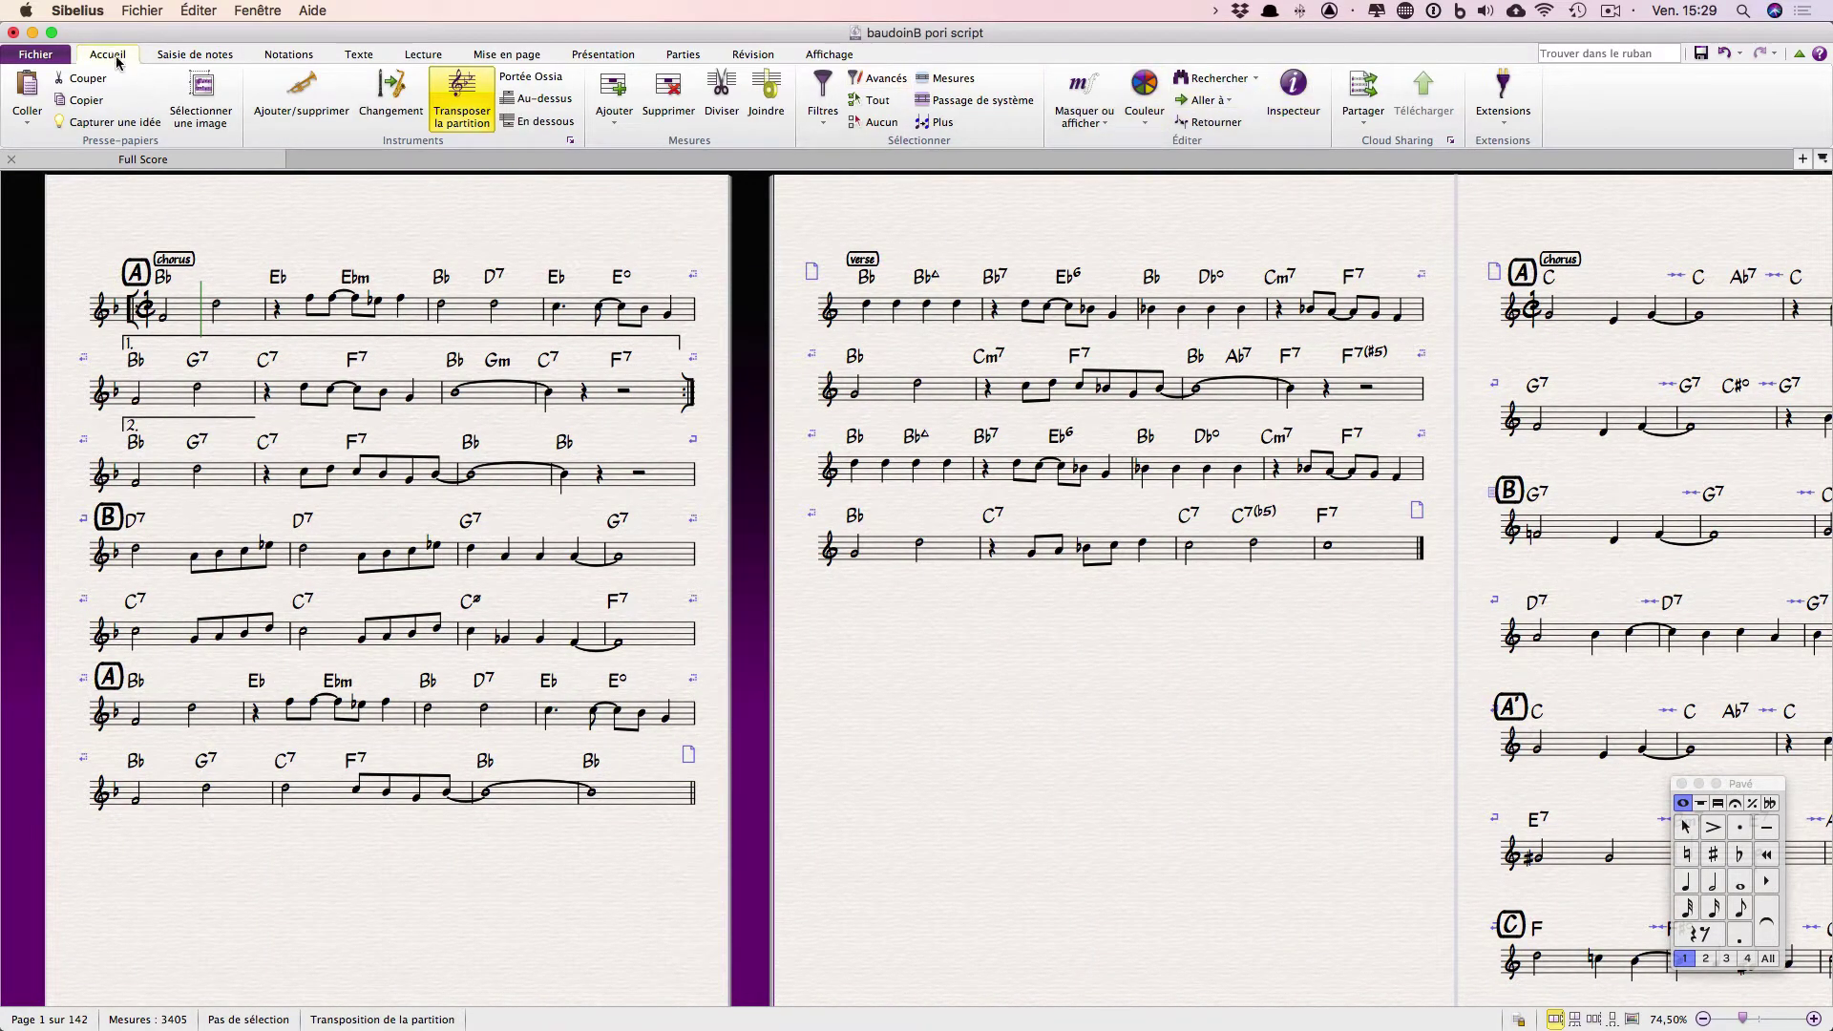
pyautogui.click(1256, 80)
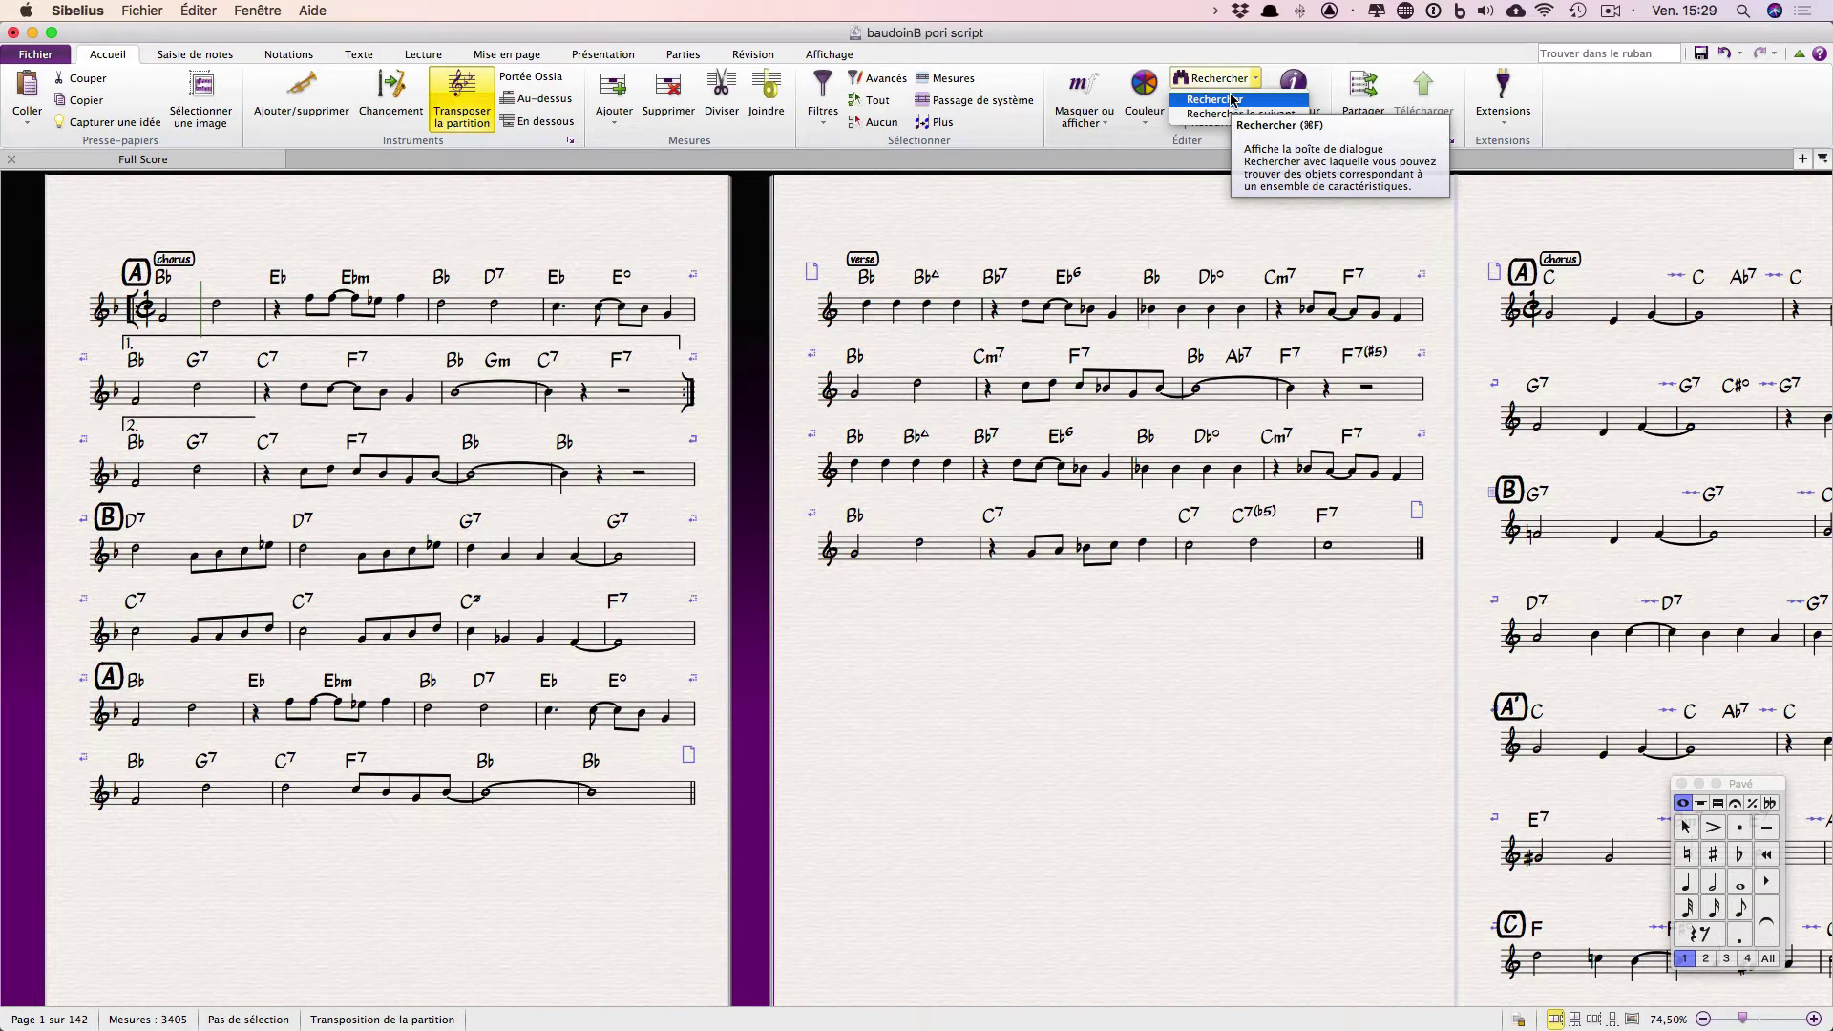
pyautogui.click(1125, 221)
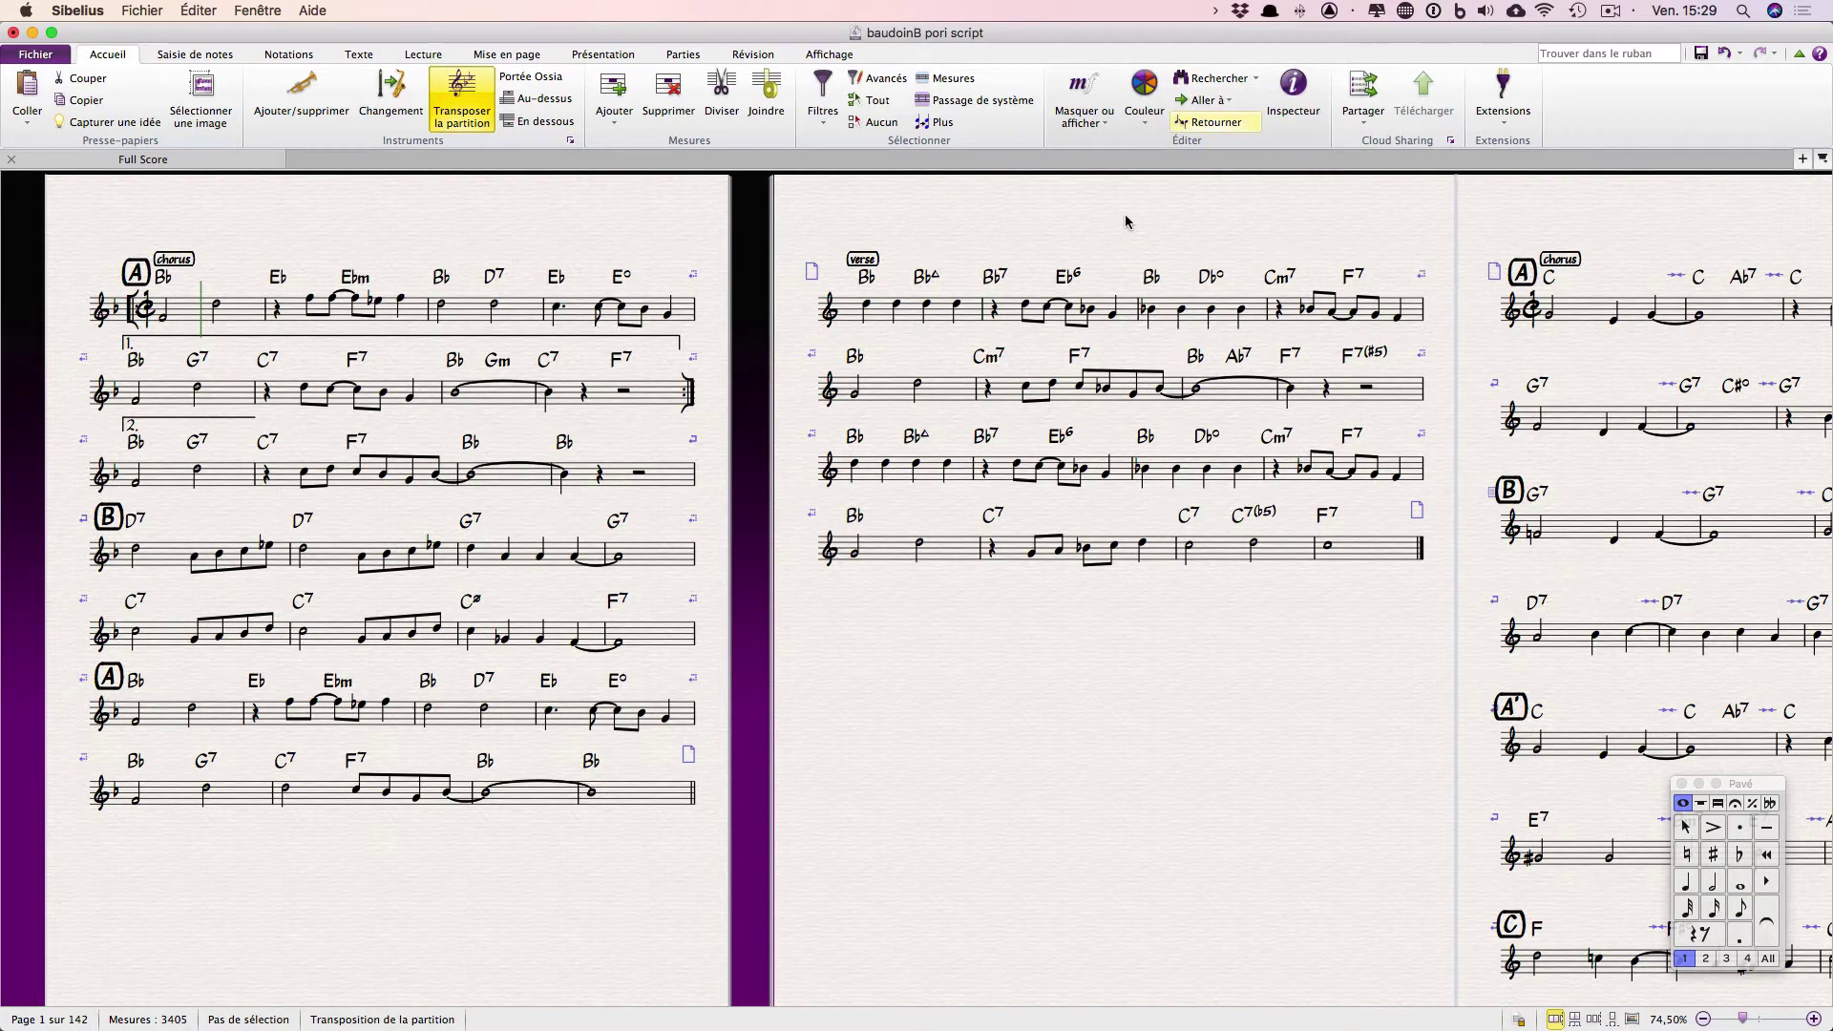
pyautogui.press('super+f')
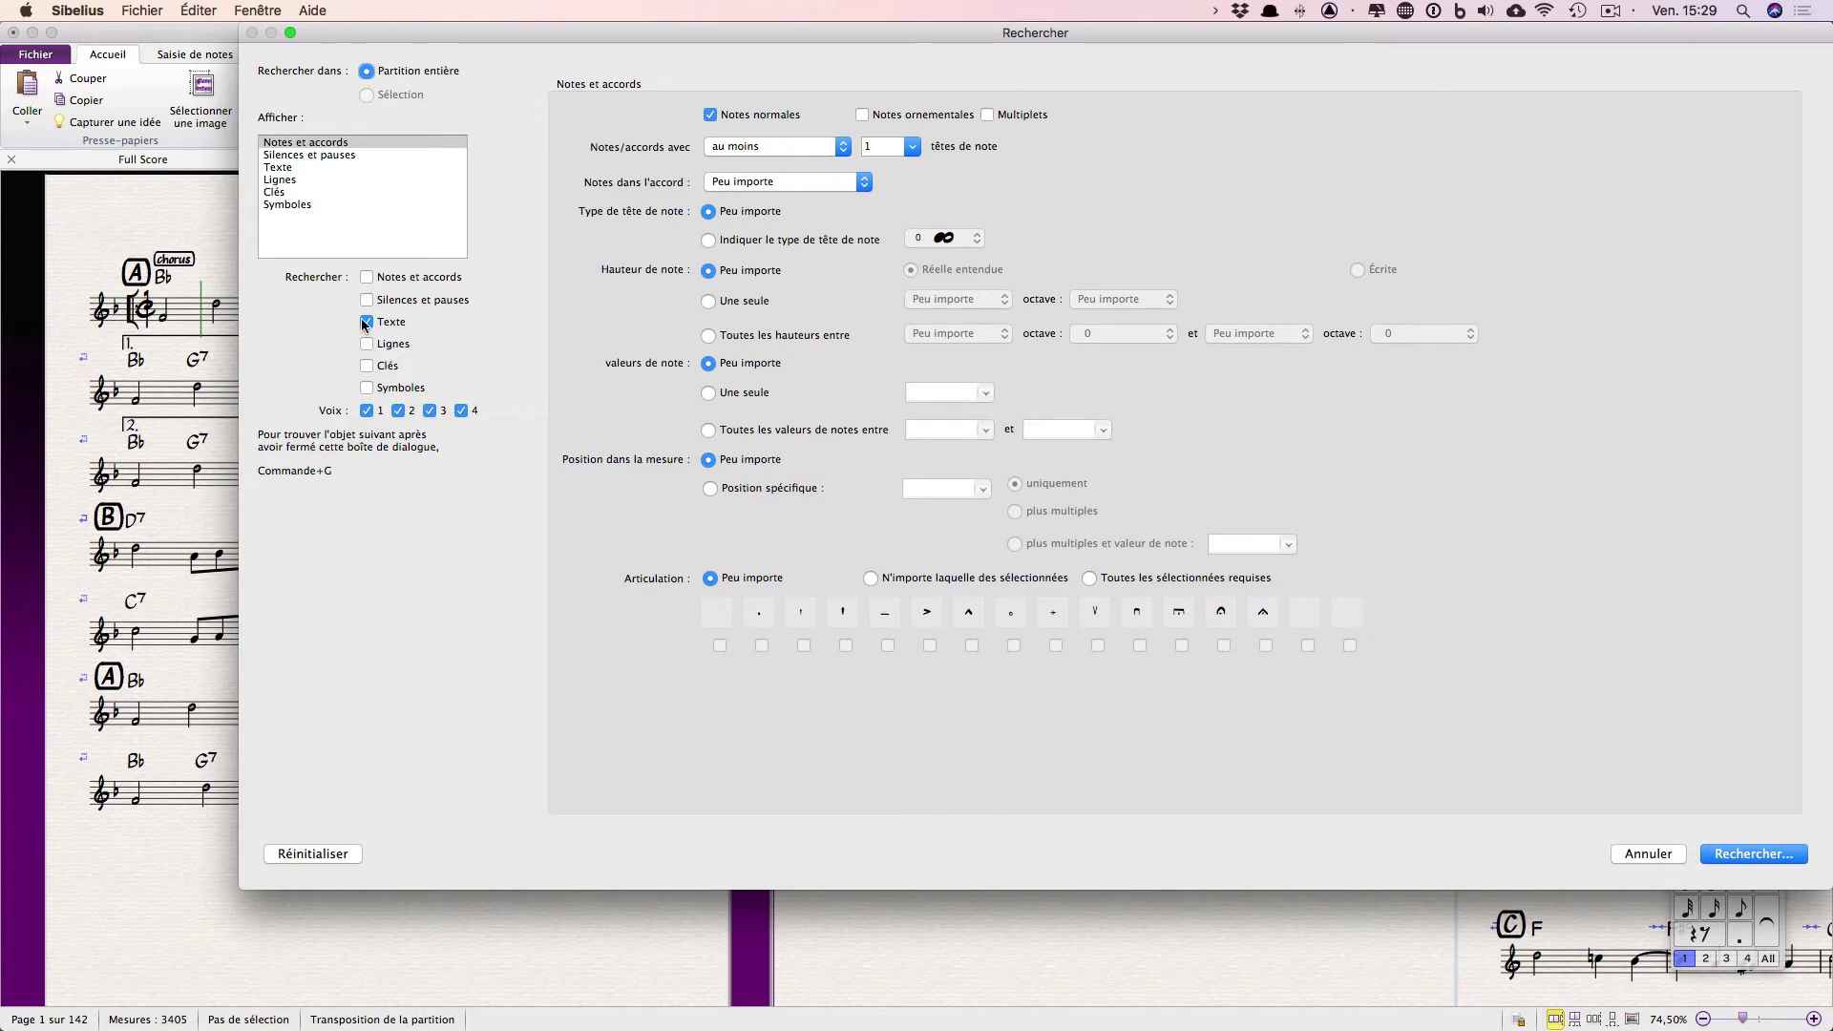
pyautogui.click(278, 168)
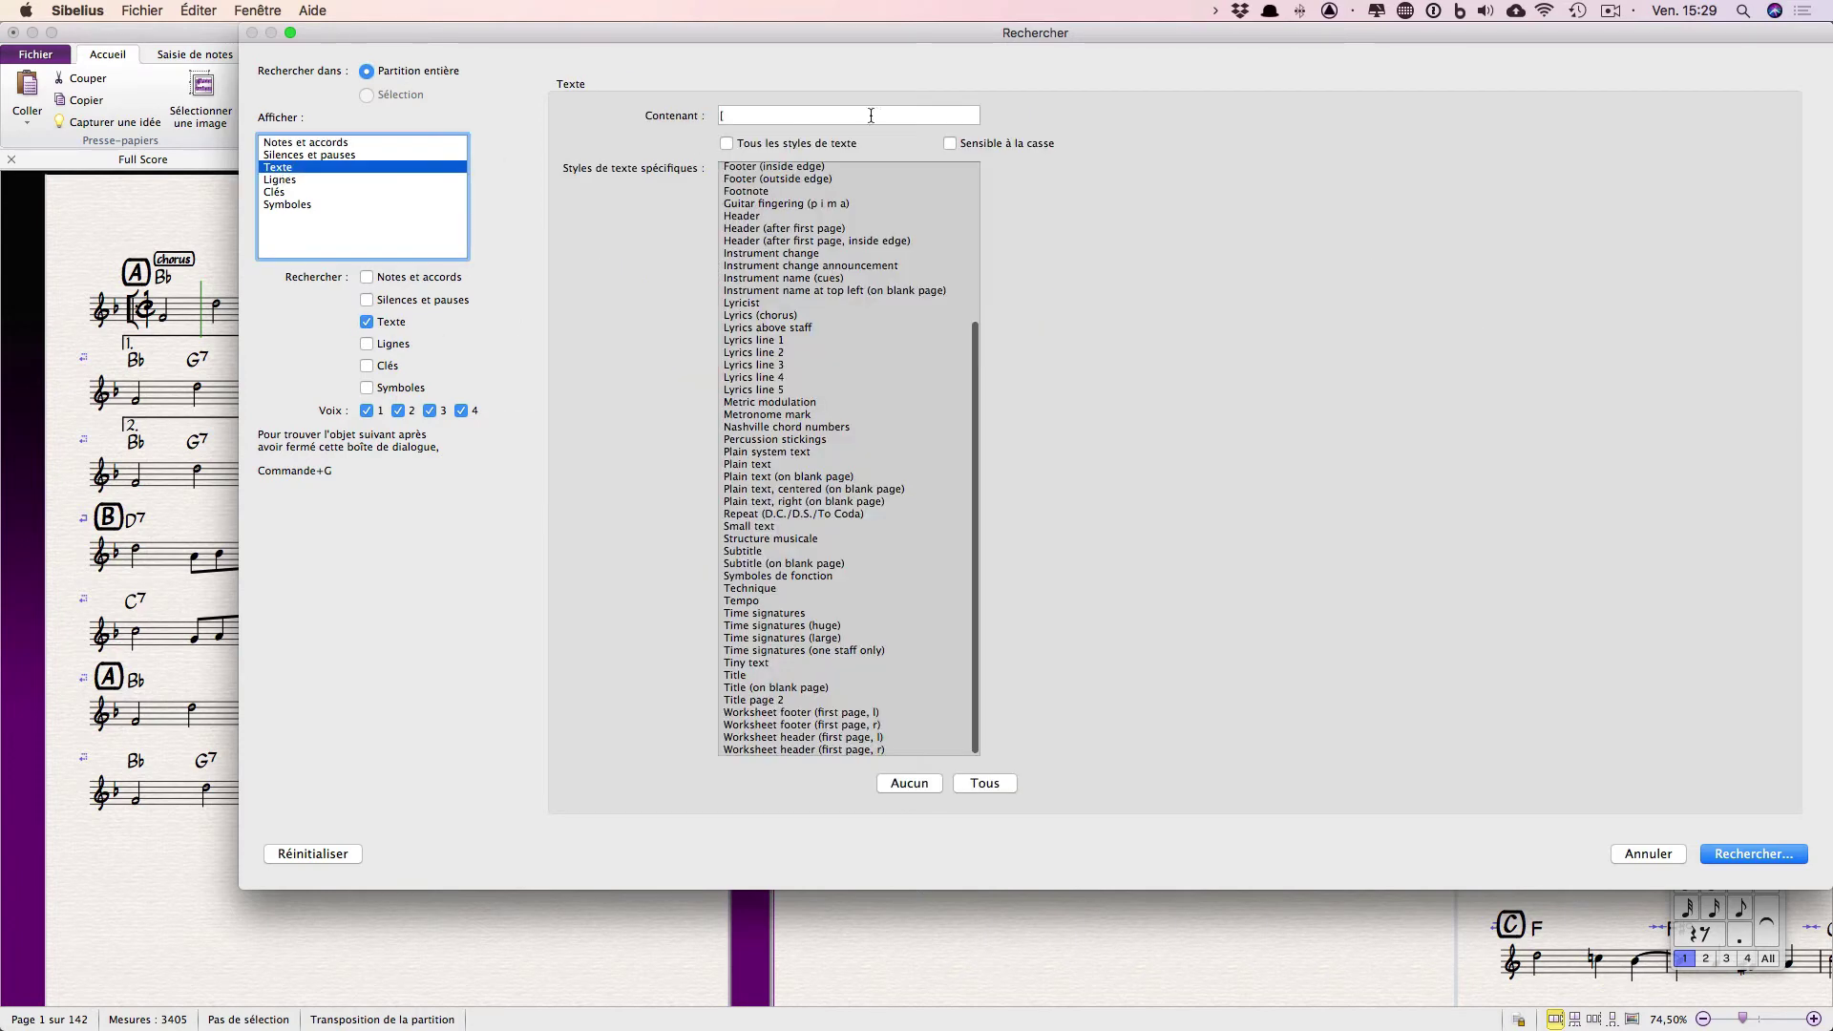
pyautogui.click(730, 116)
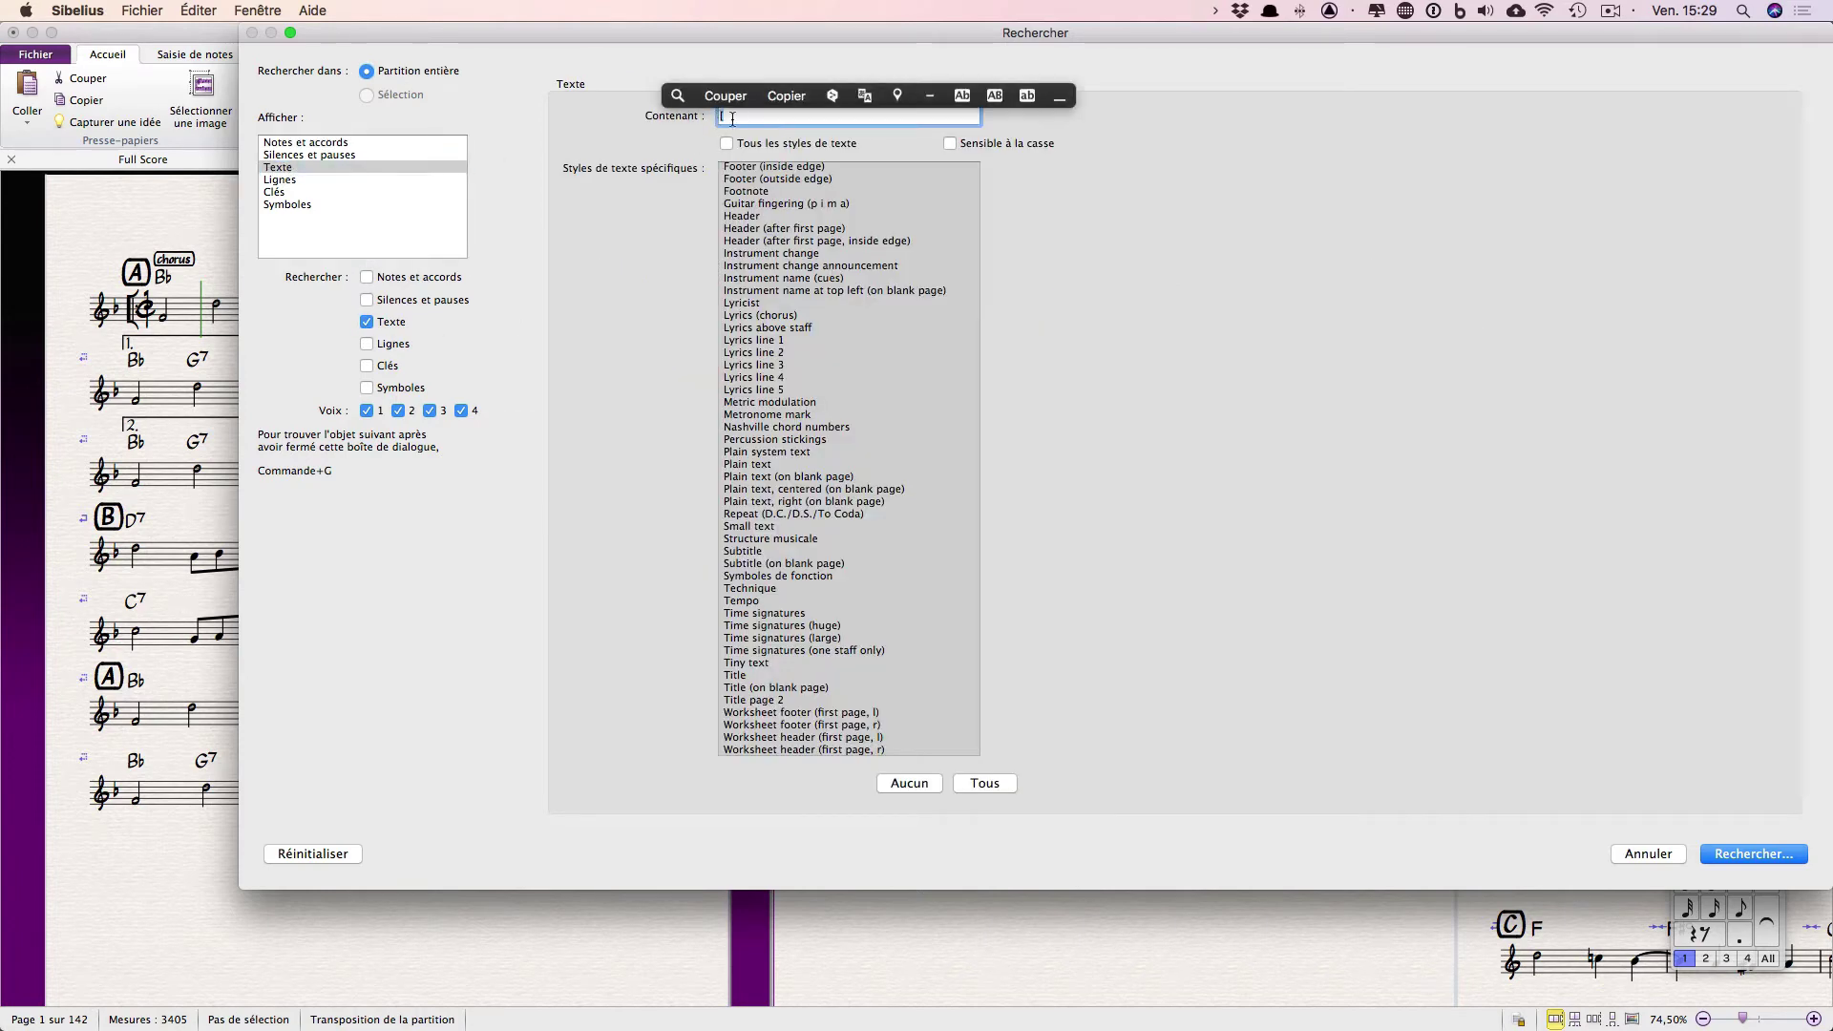
pyautogui.click(1755, 855)
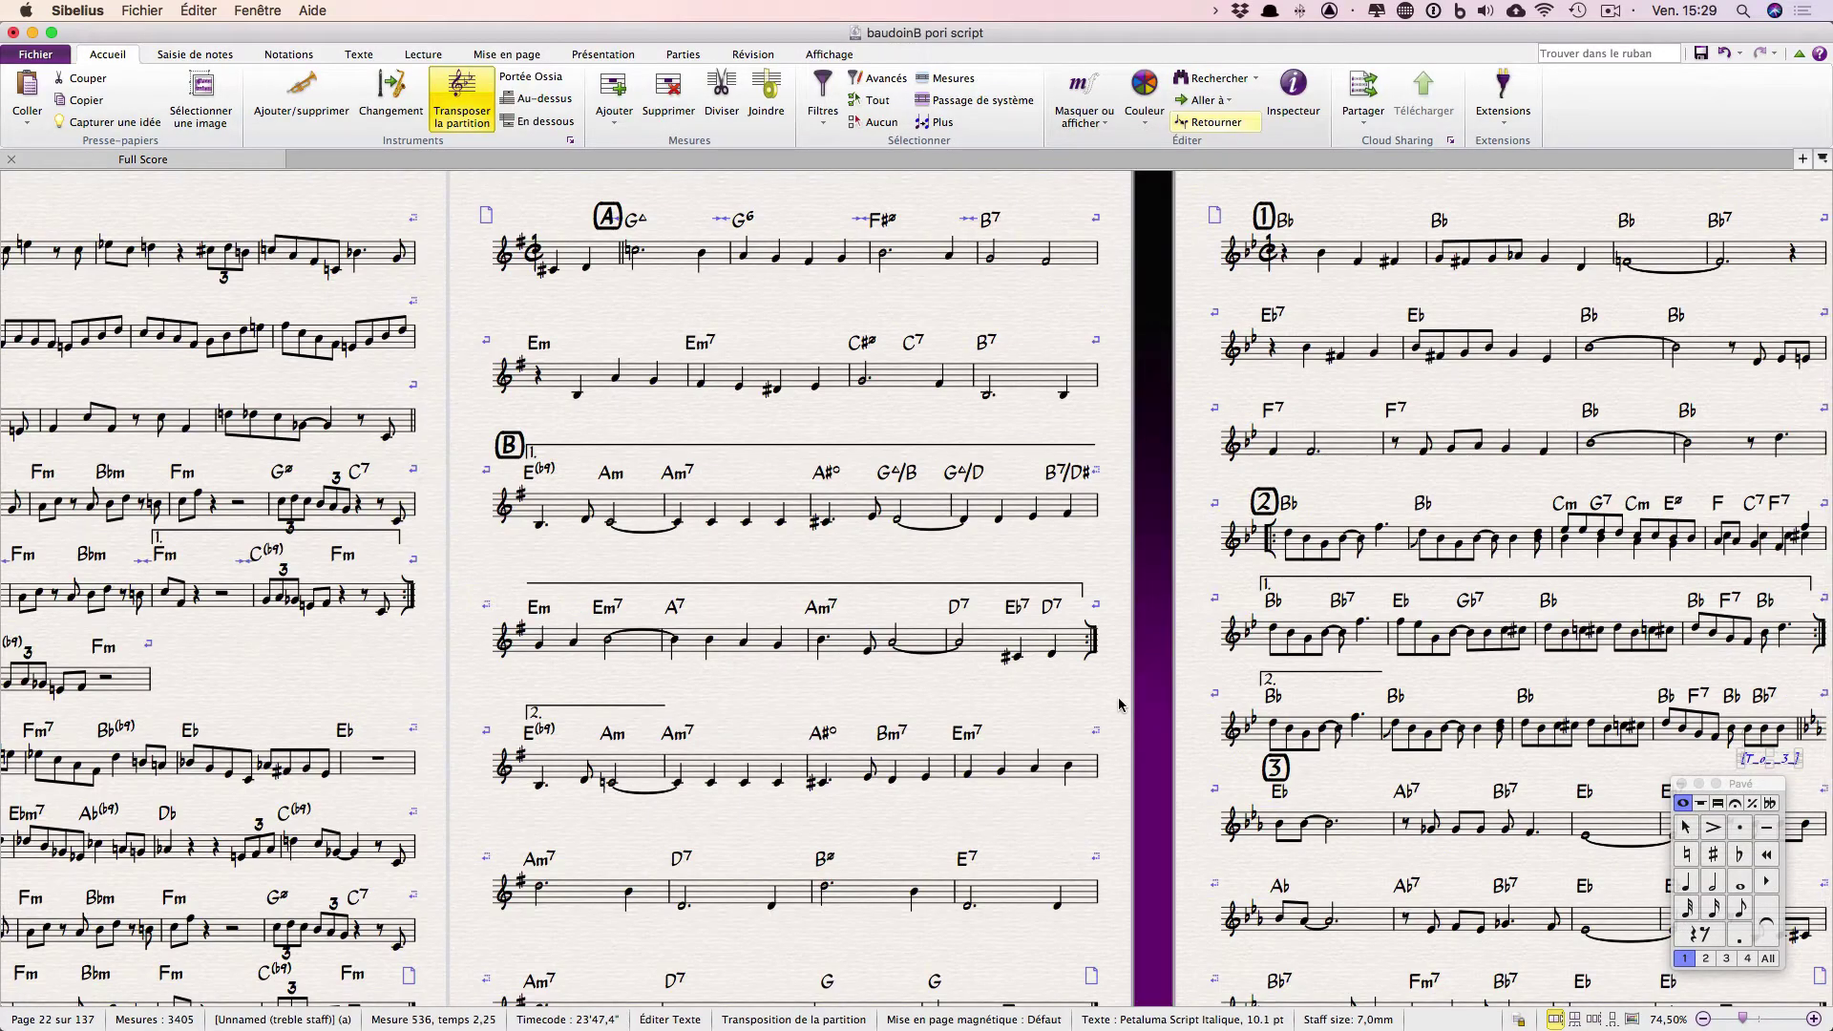
pyautogui.press('super+equal')
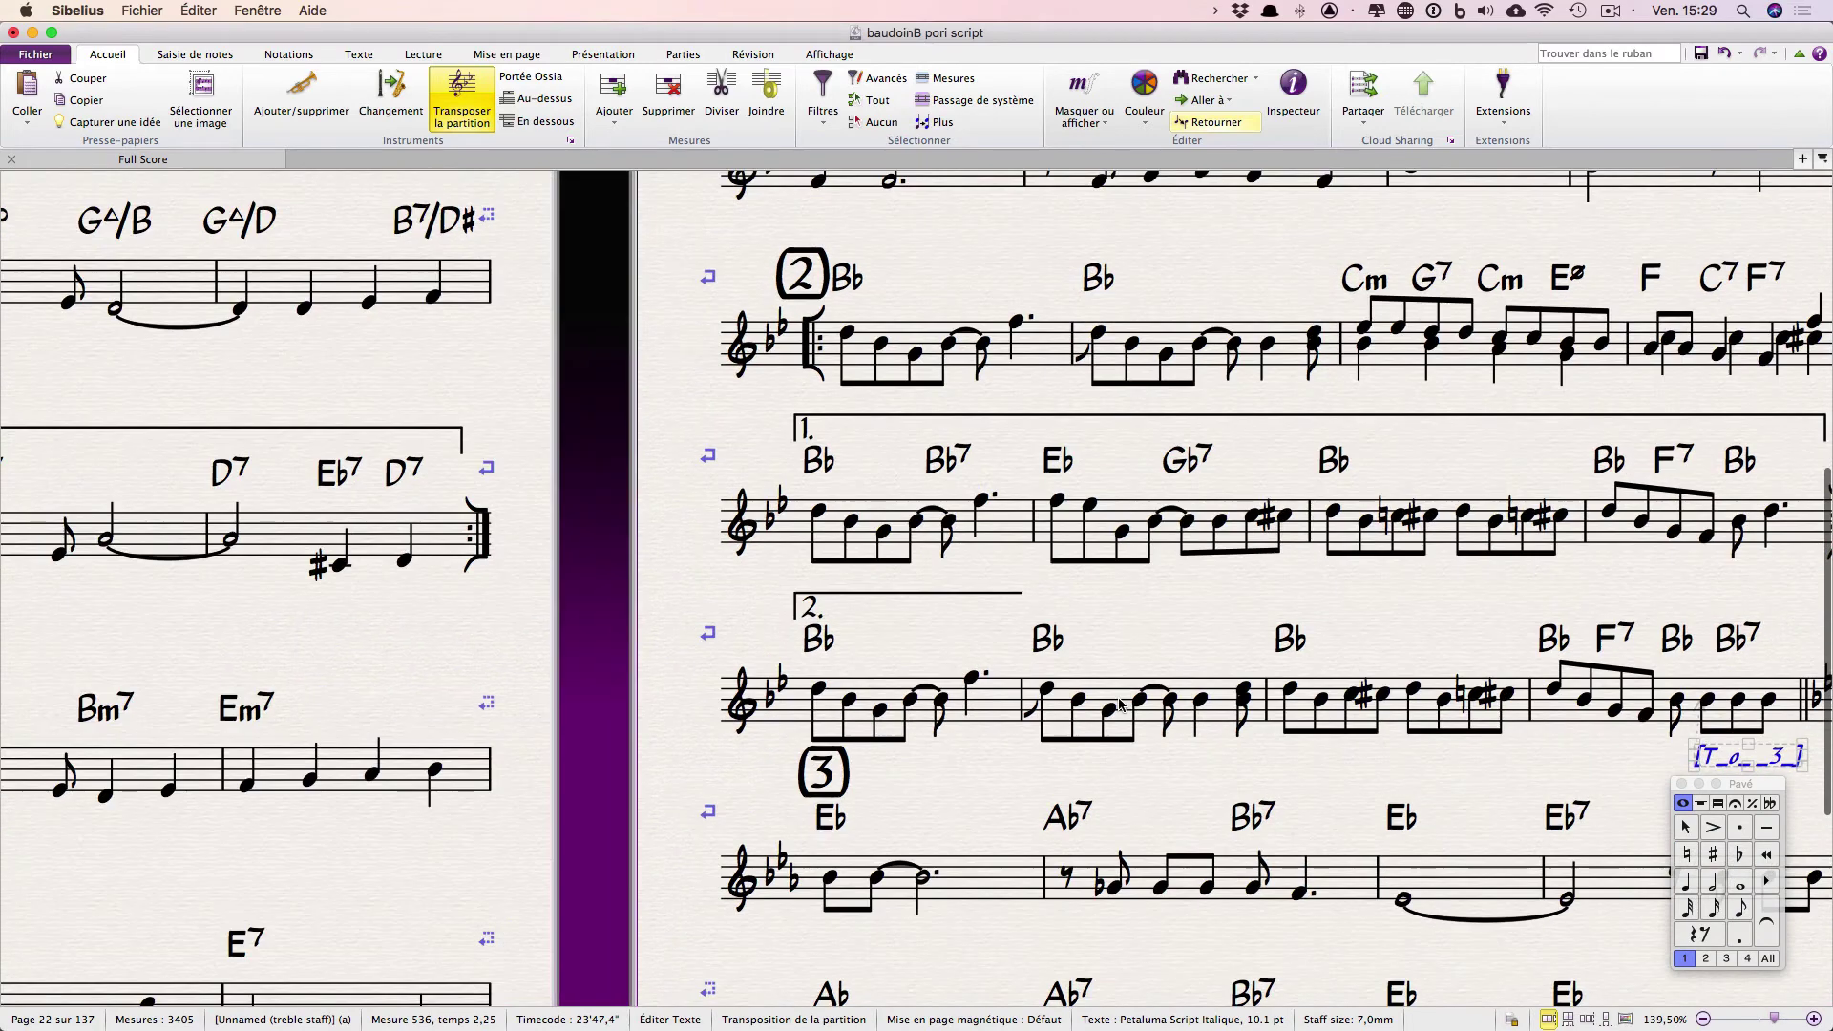
pyautogui.hscroll(3, 1118, 704)
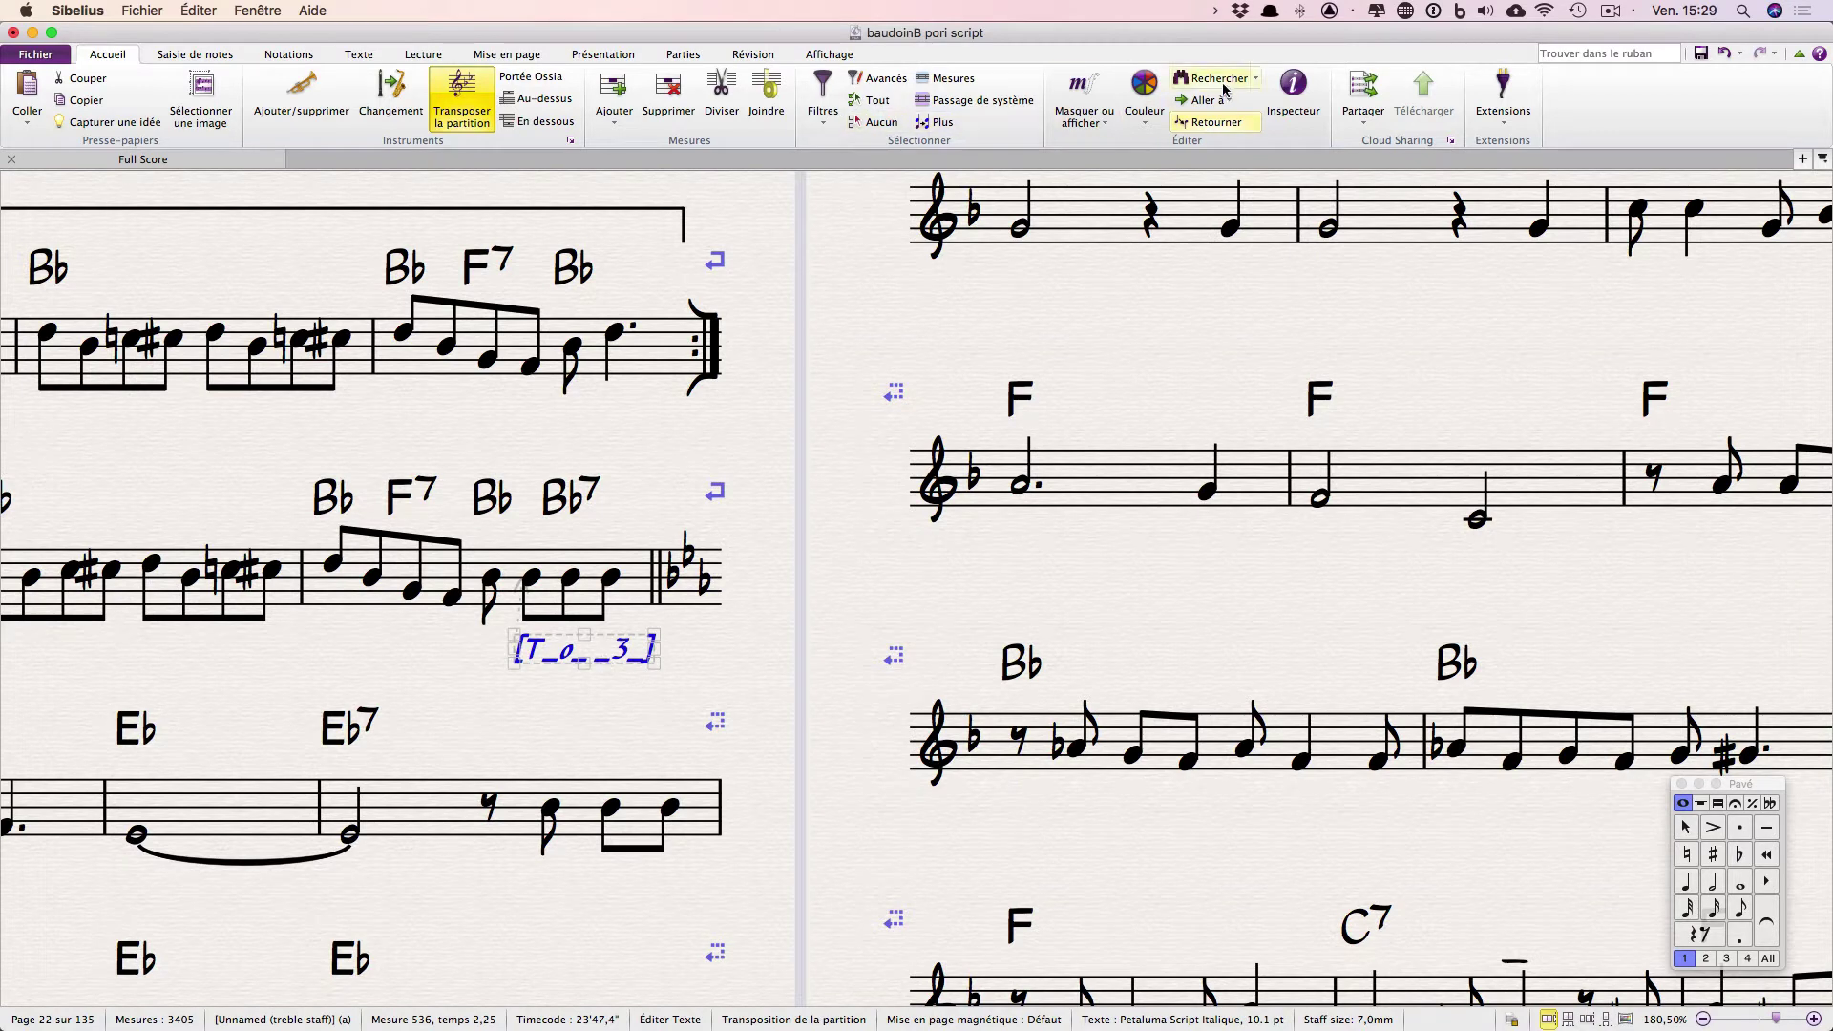
# - Step through the next two bracketed text matches with Find Next and clear the selection
pyautogui.click(1255, 79)
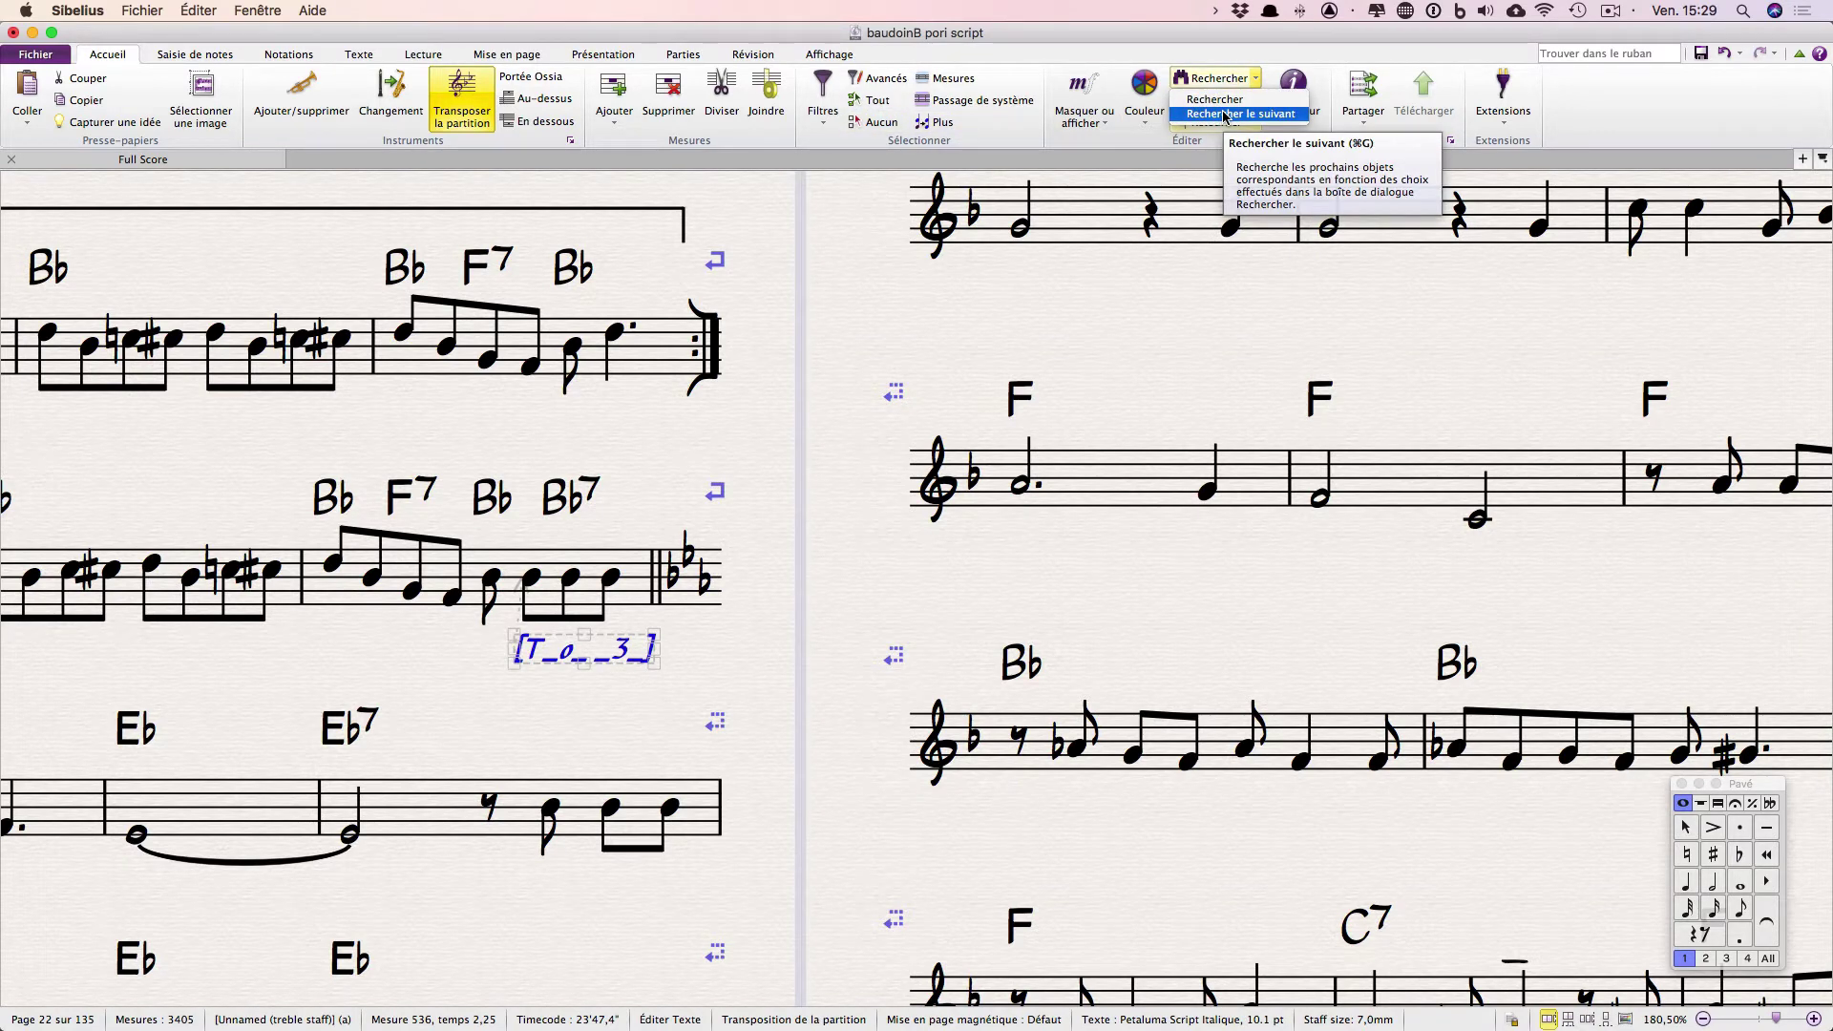
pyautogui.click(630, 645)
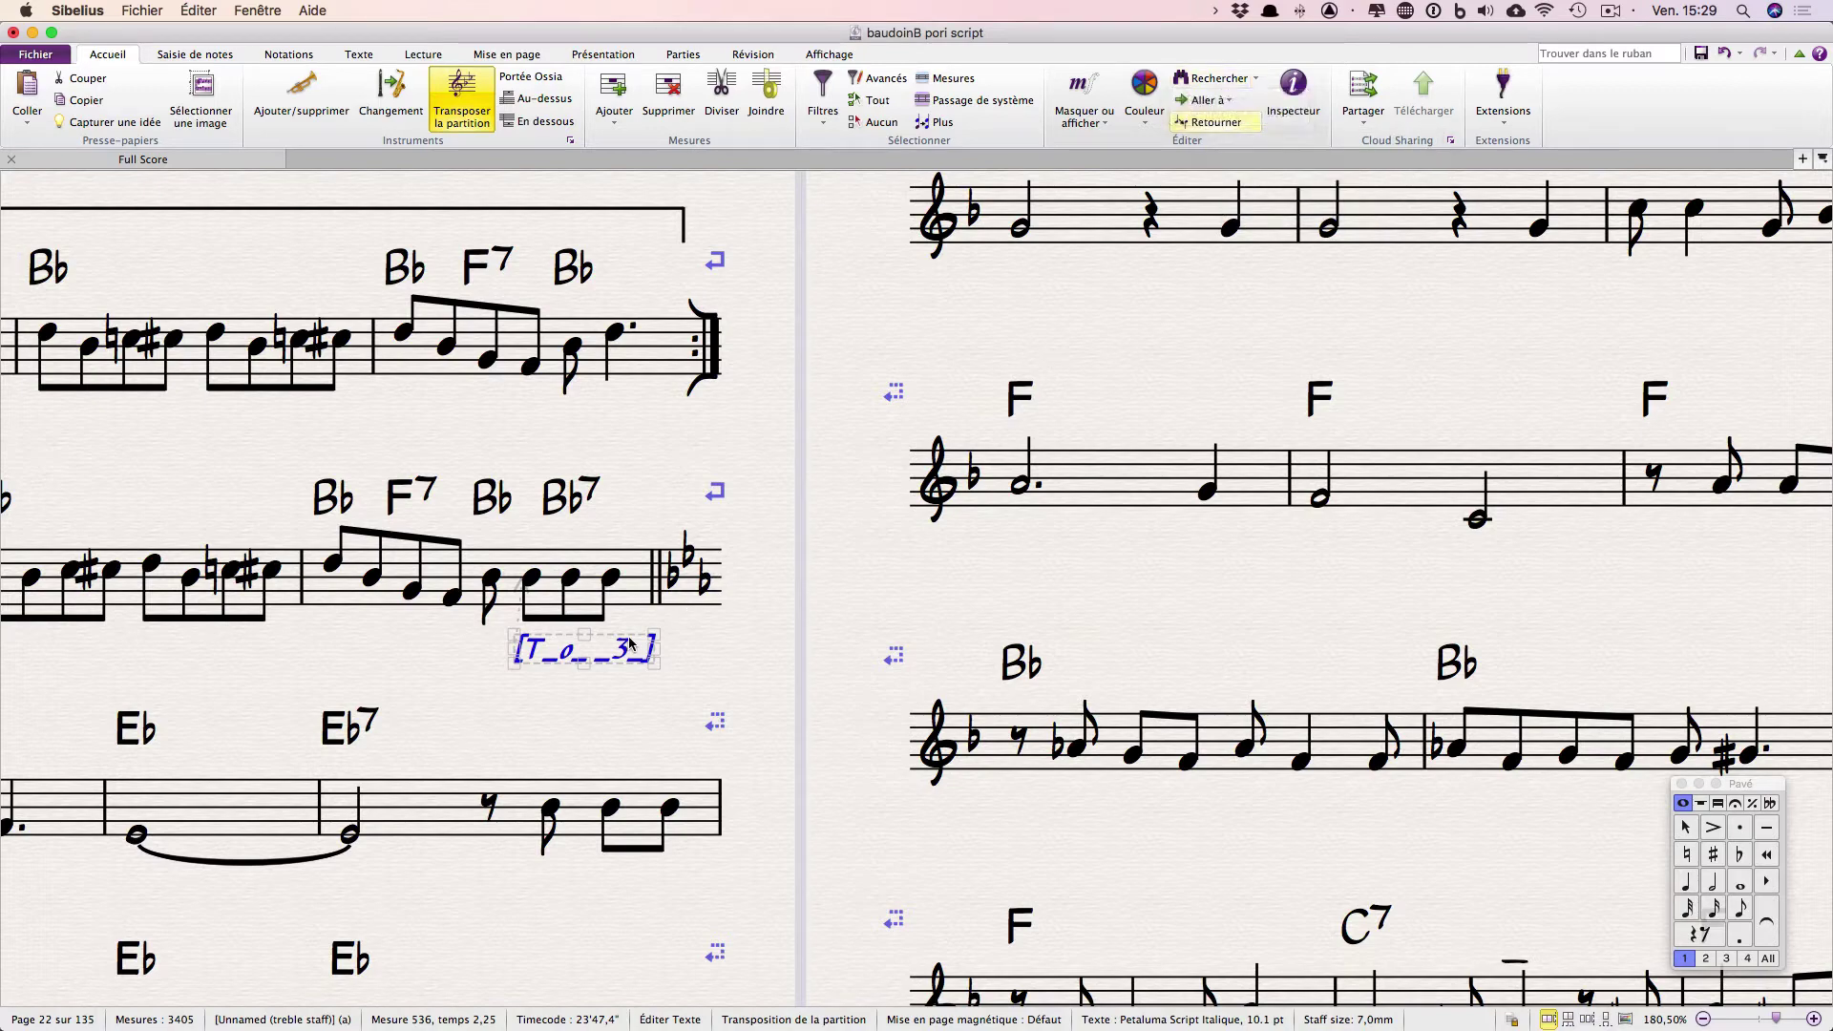
pyautogui.press('super+g')
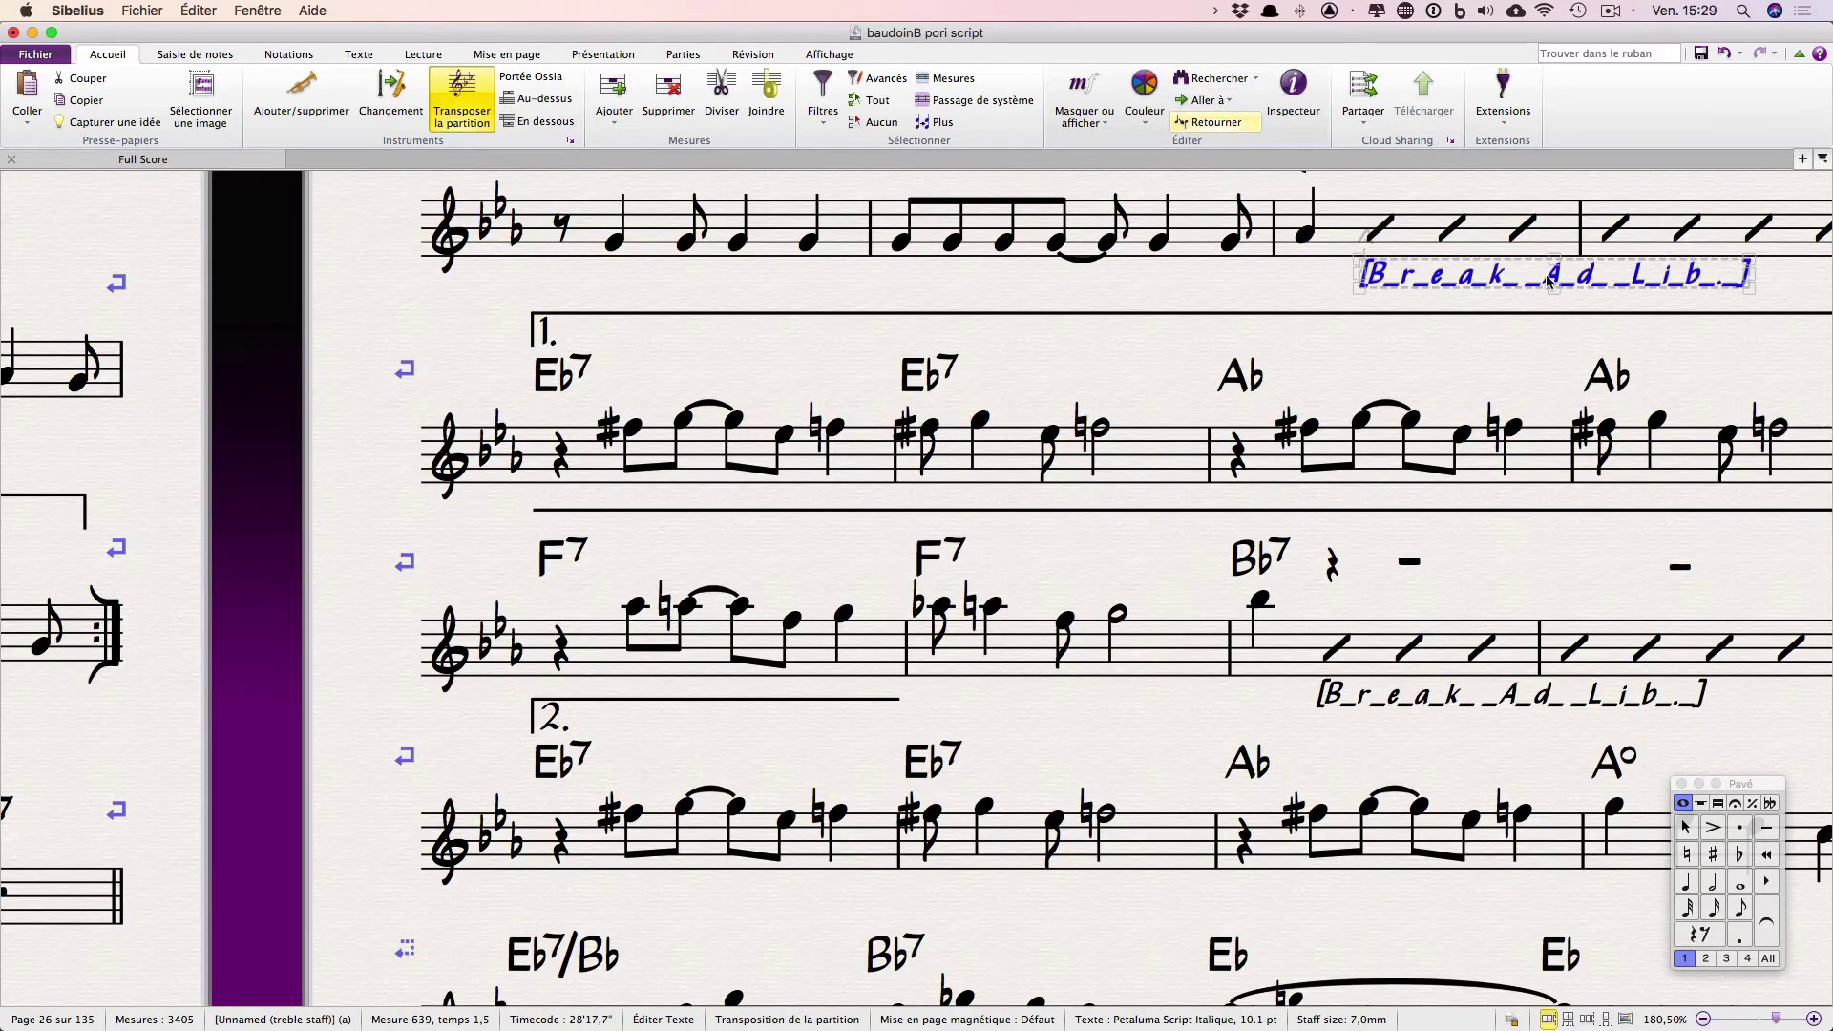
pyautogui.press('super+g')
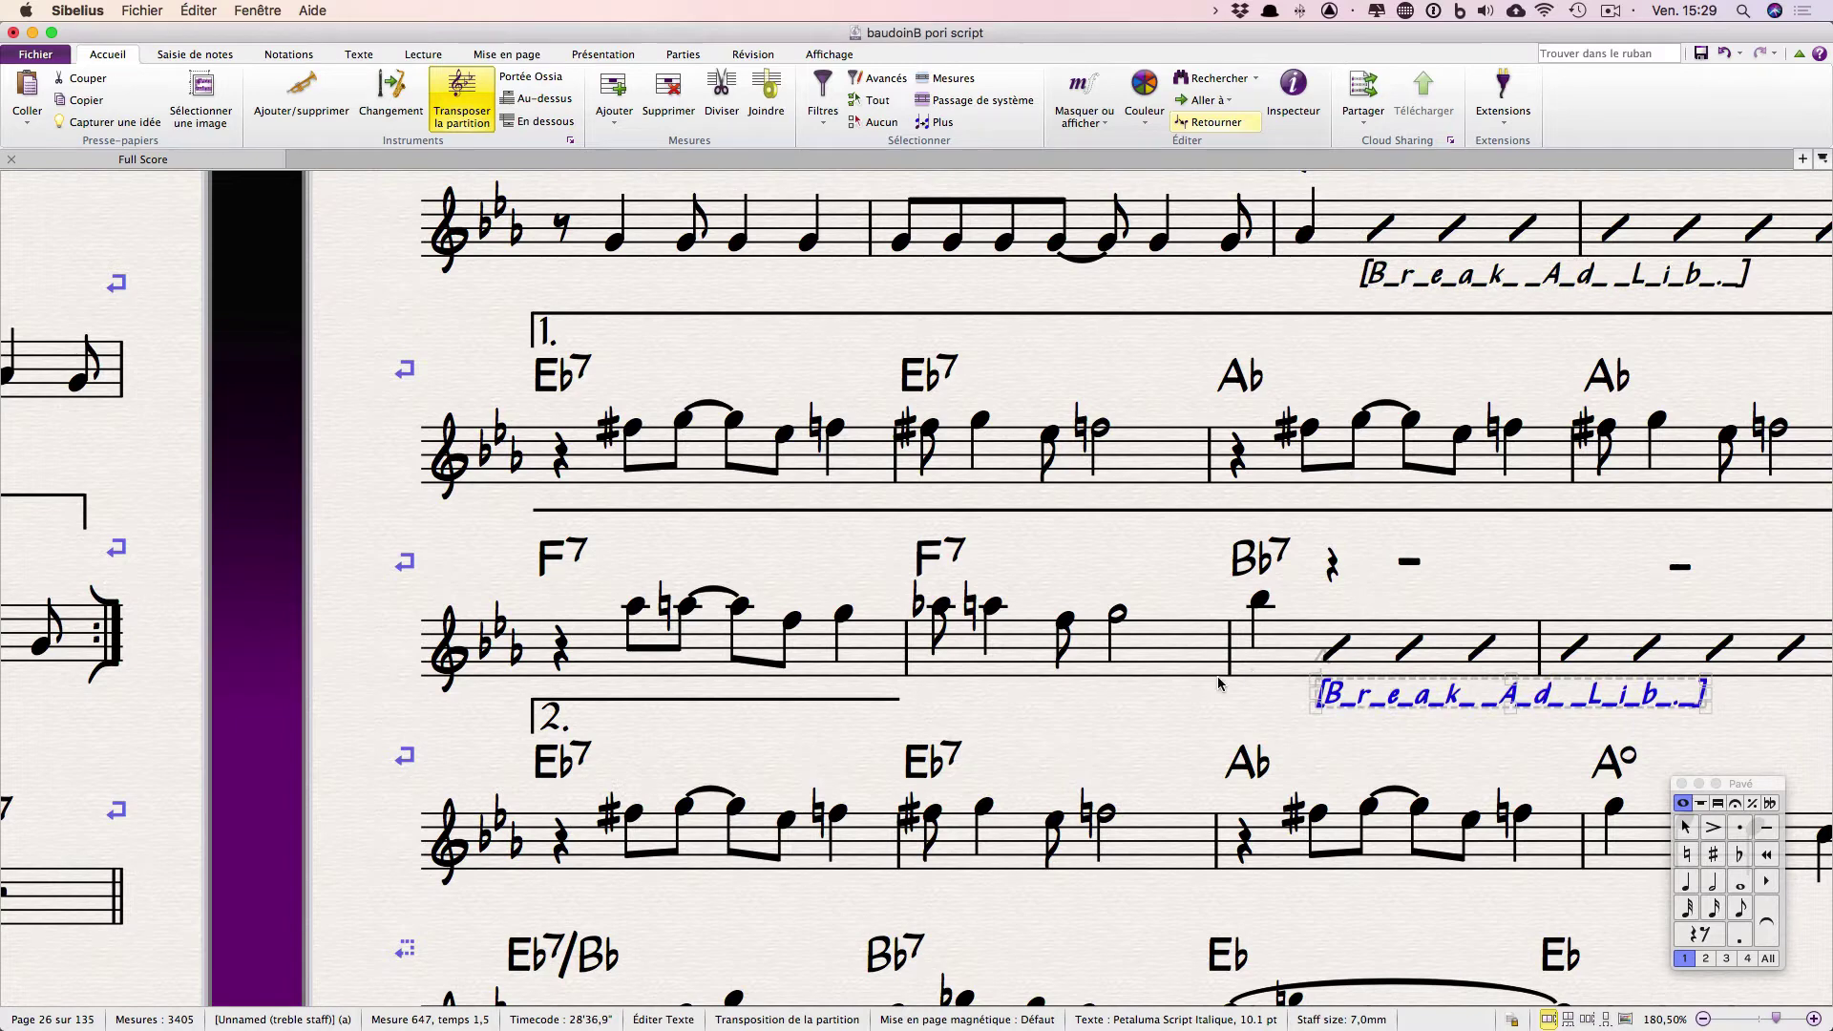
pyautogui.hscroll(5, 1201, 683)
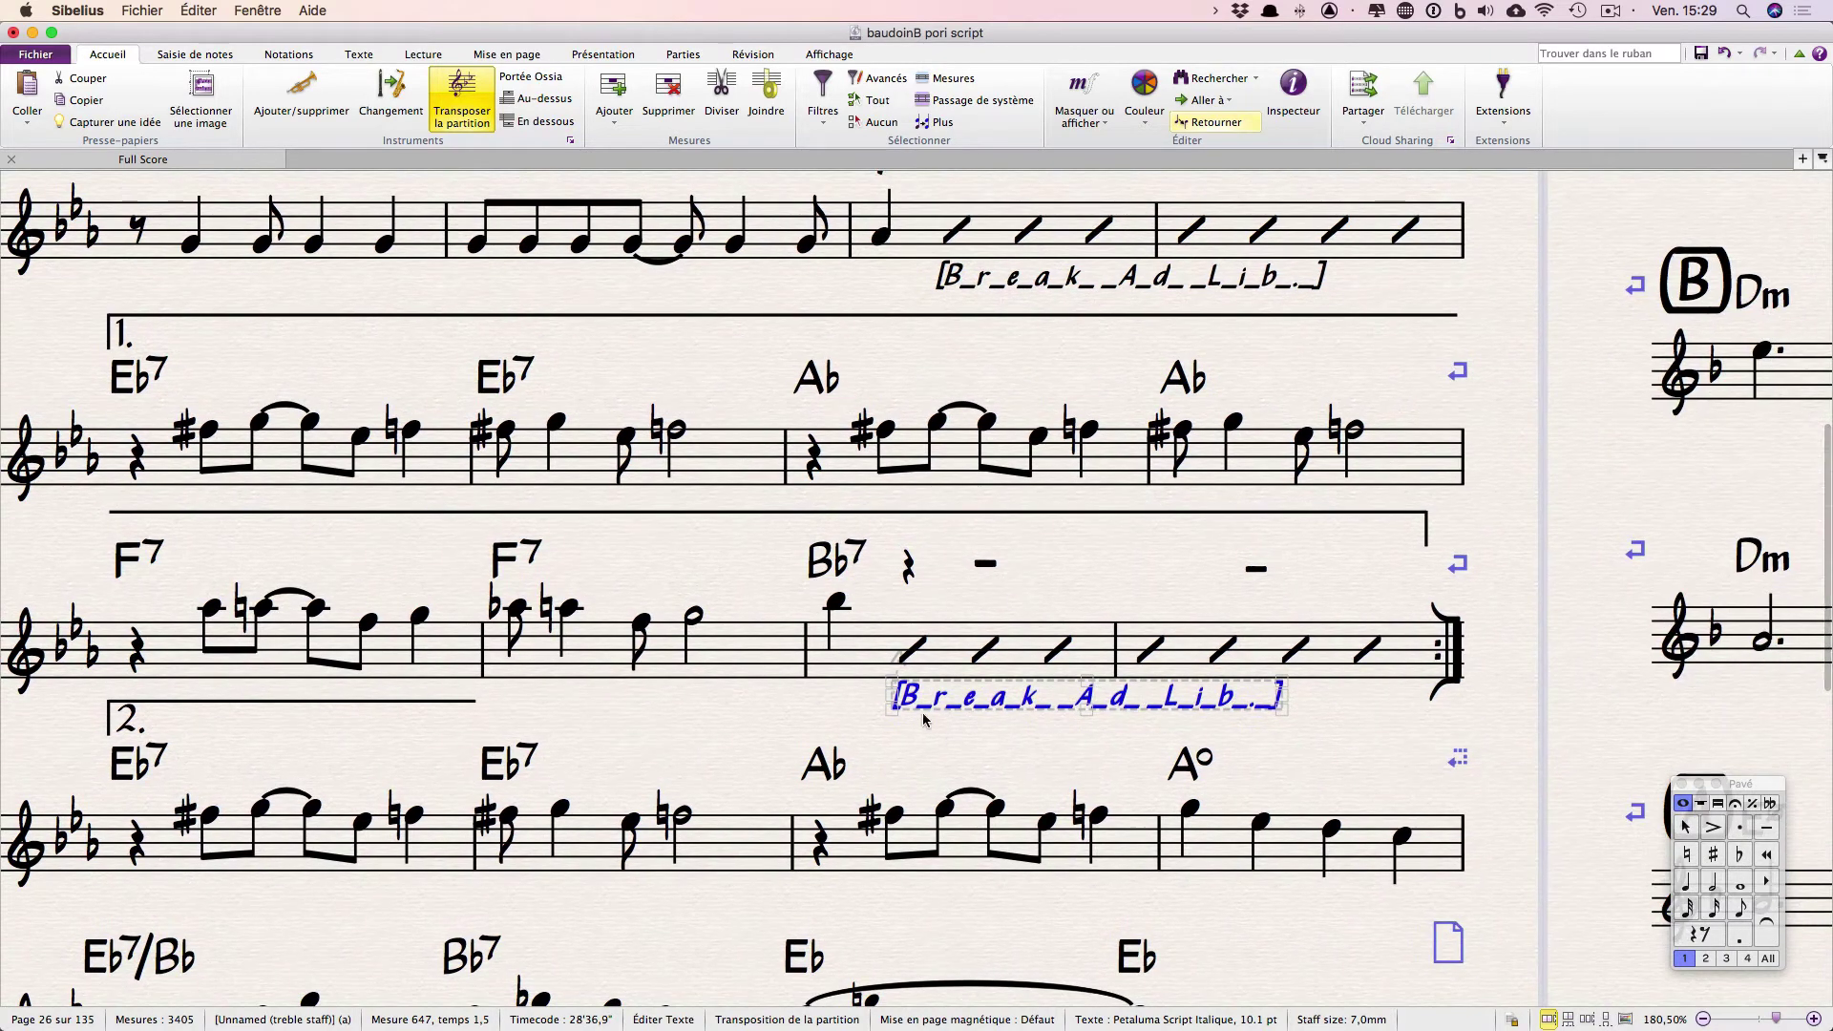
pyautogui.press('Escape')
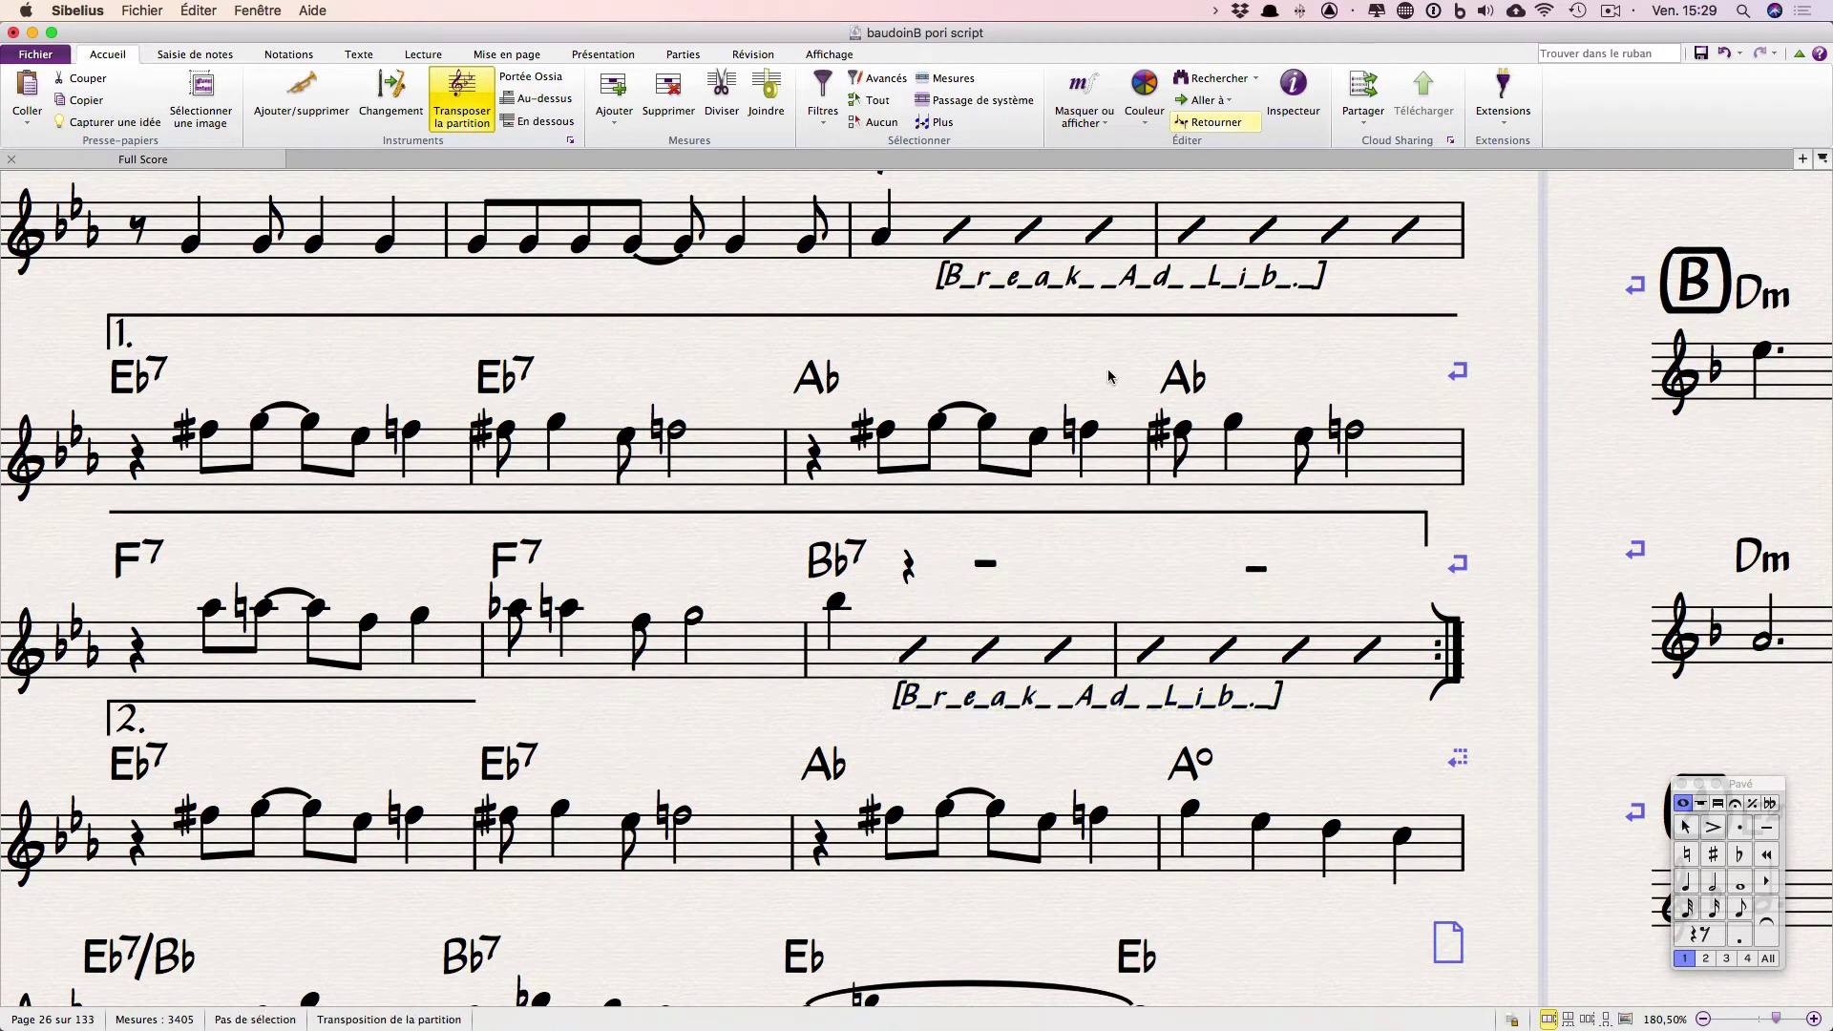
# - Open the plug-in installer and show all available extensions
pyautogui.click(23, 57)
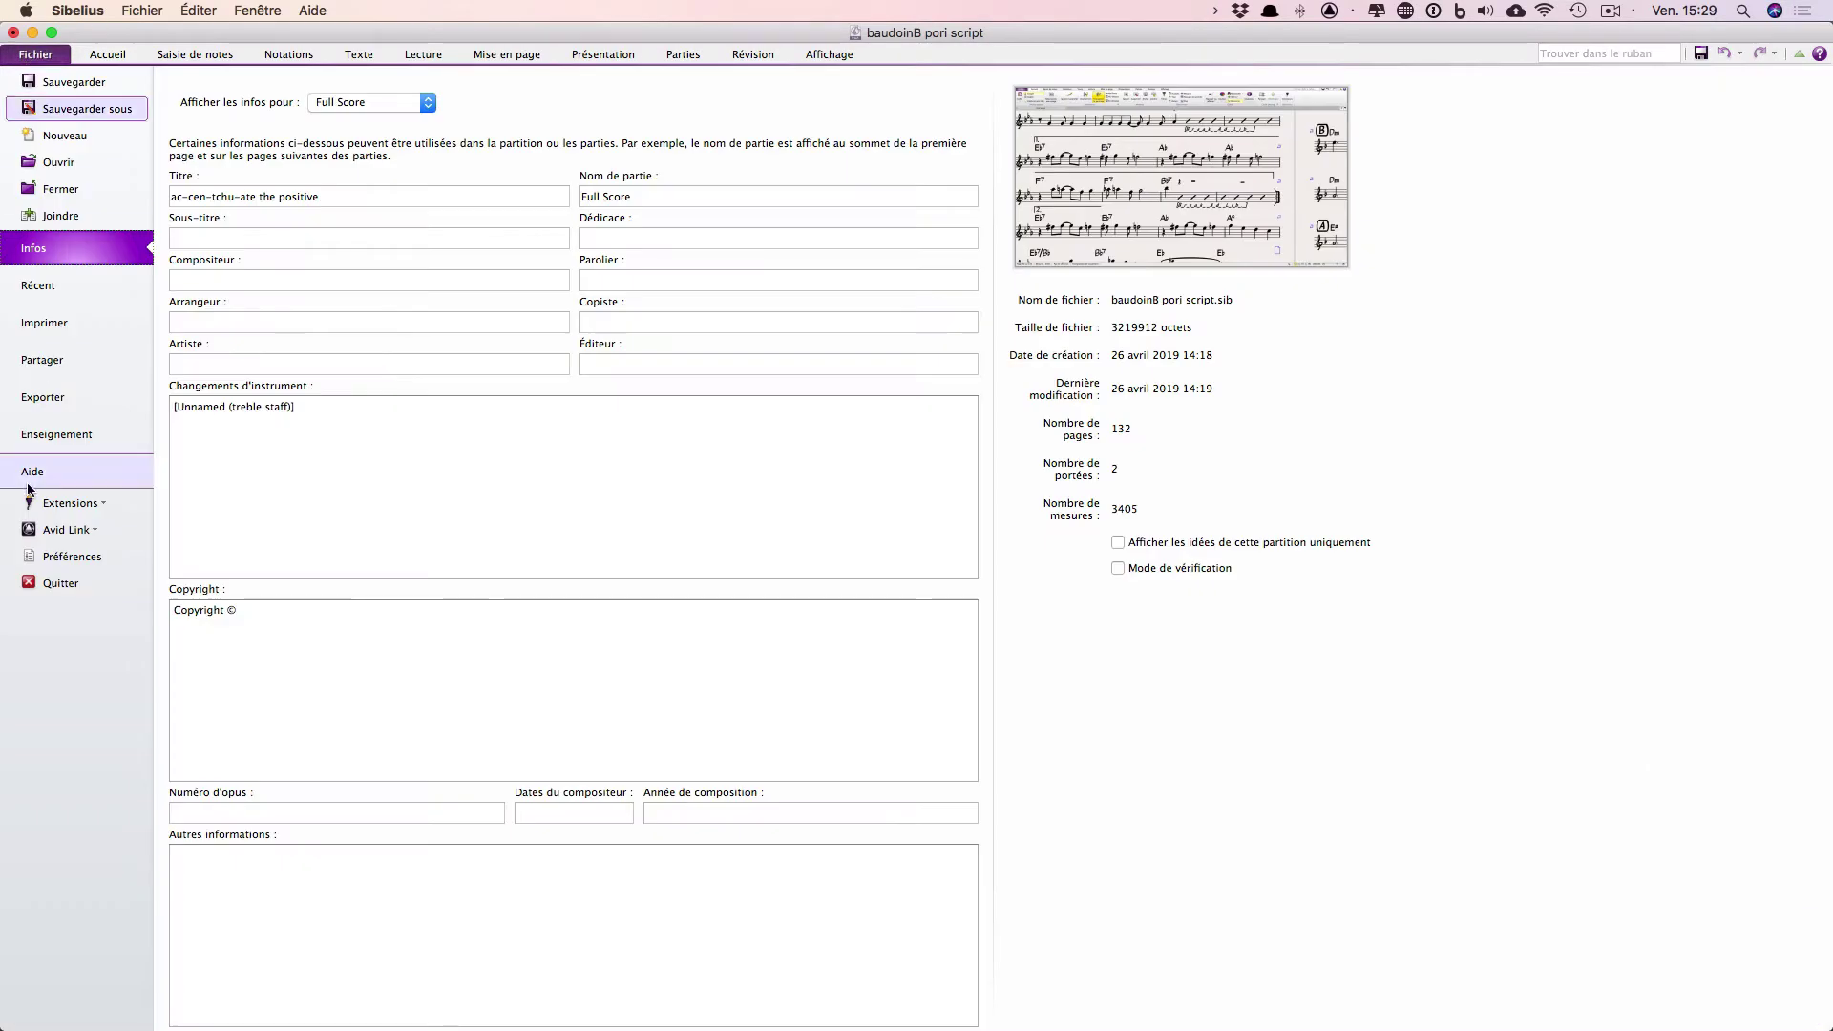
pyautogui.click(105, 507)
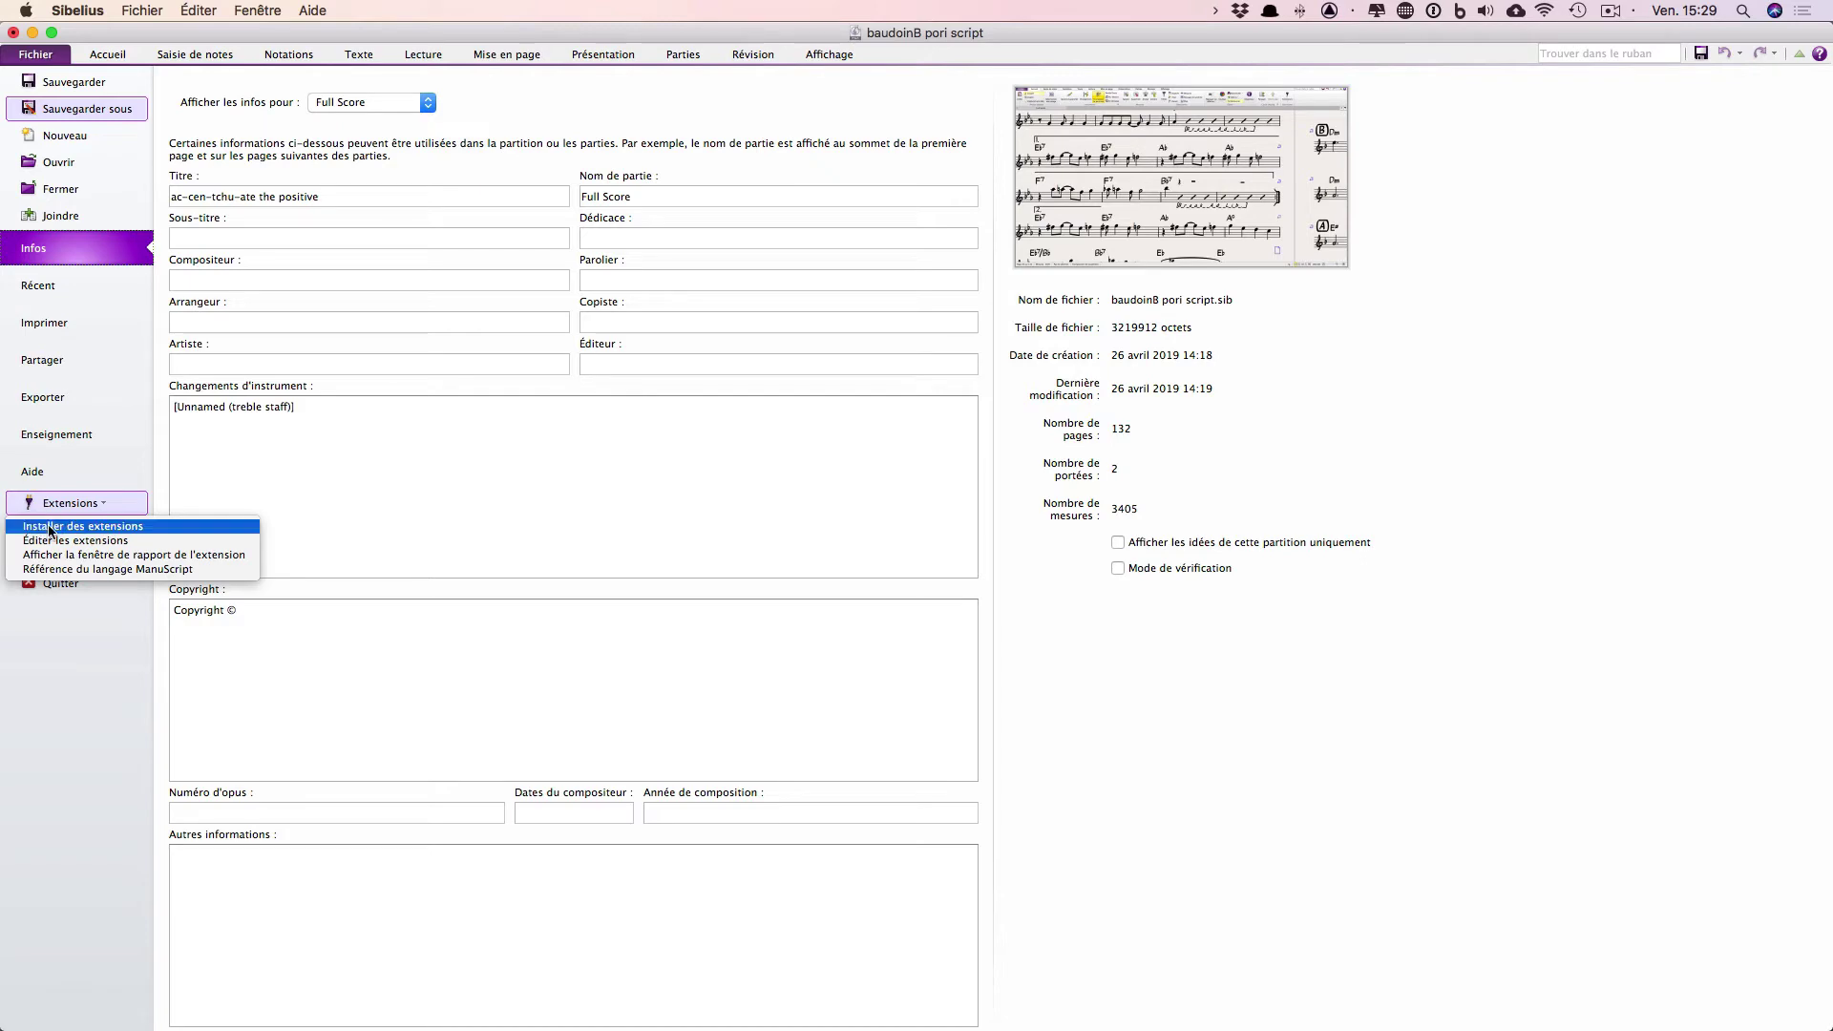
pyautogui.click(78, 527)
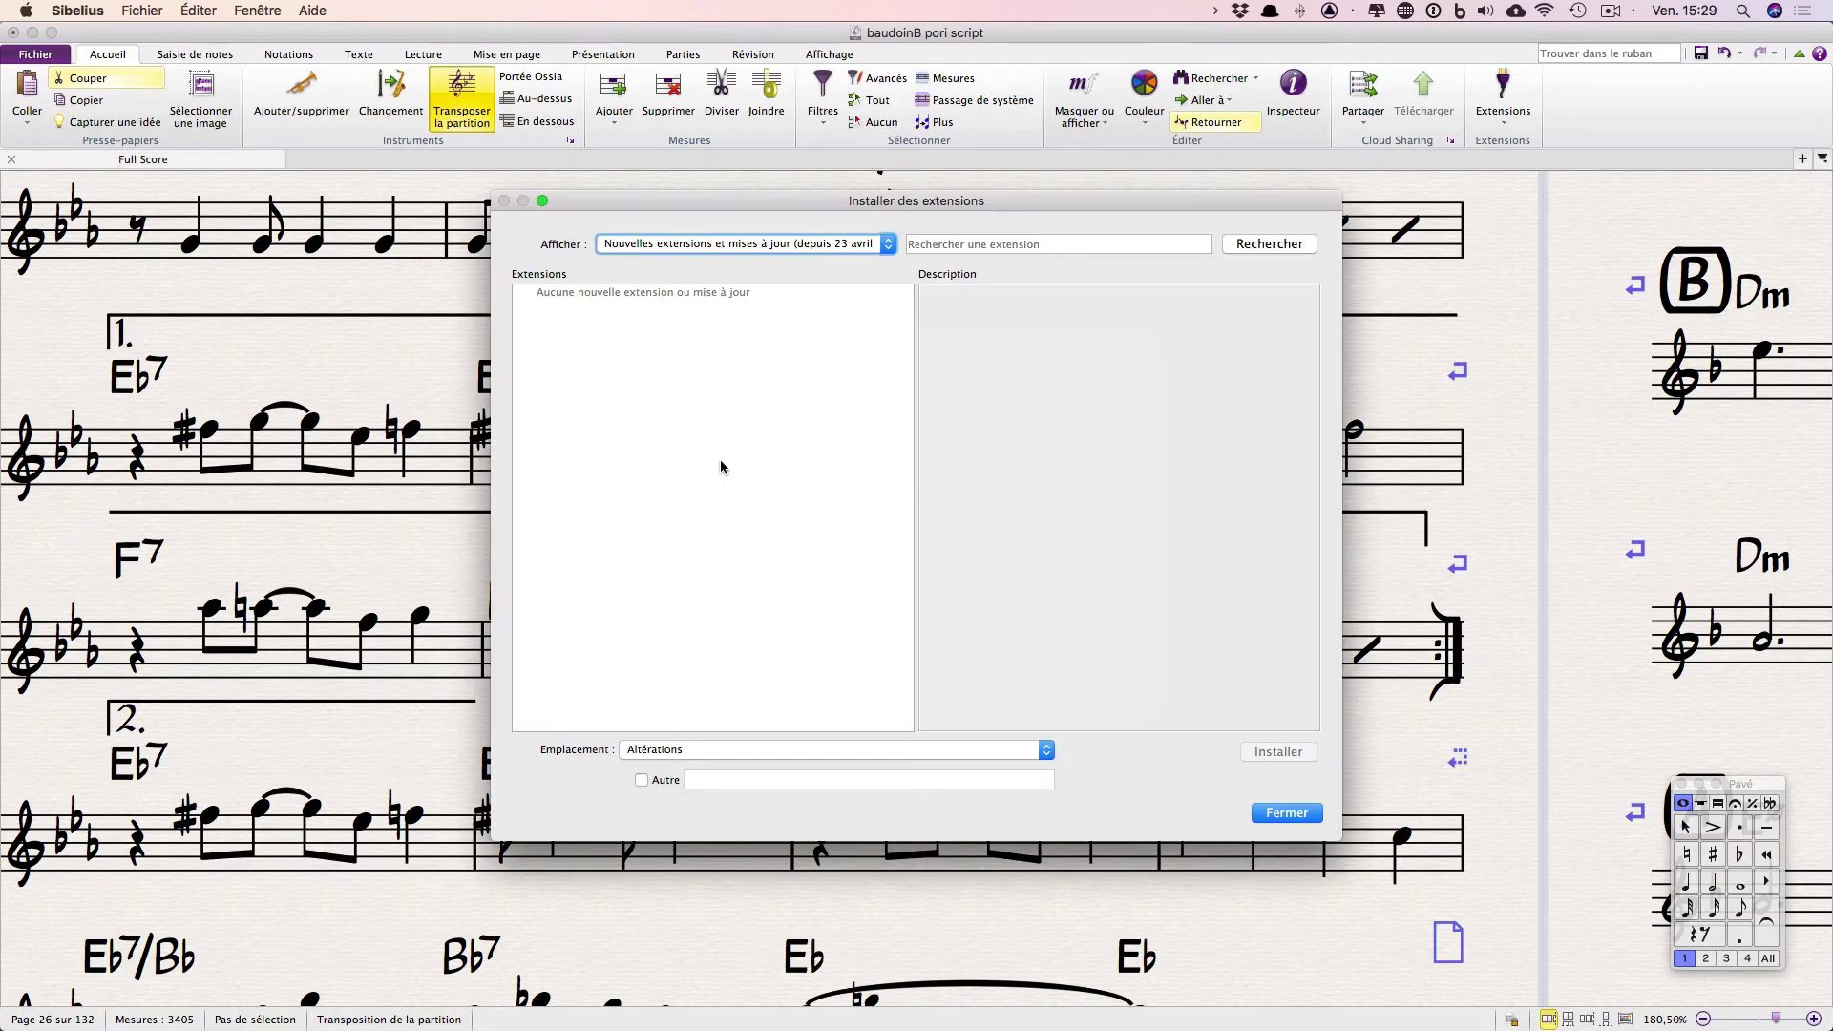
pyautogui.click(741, 247)
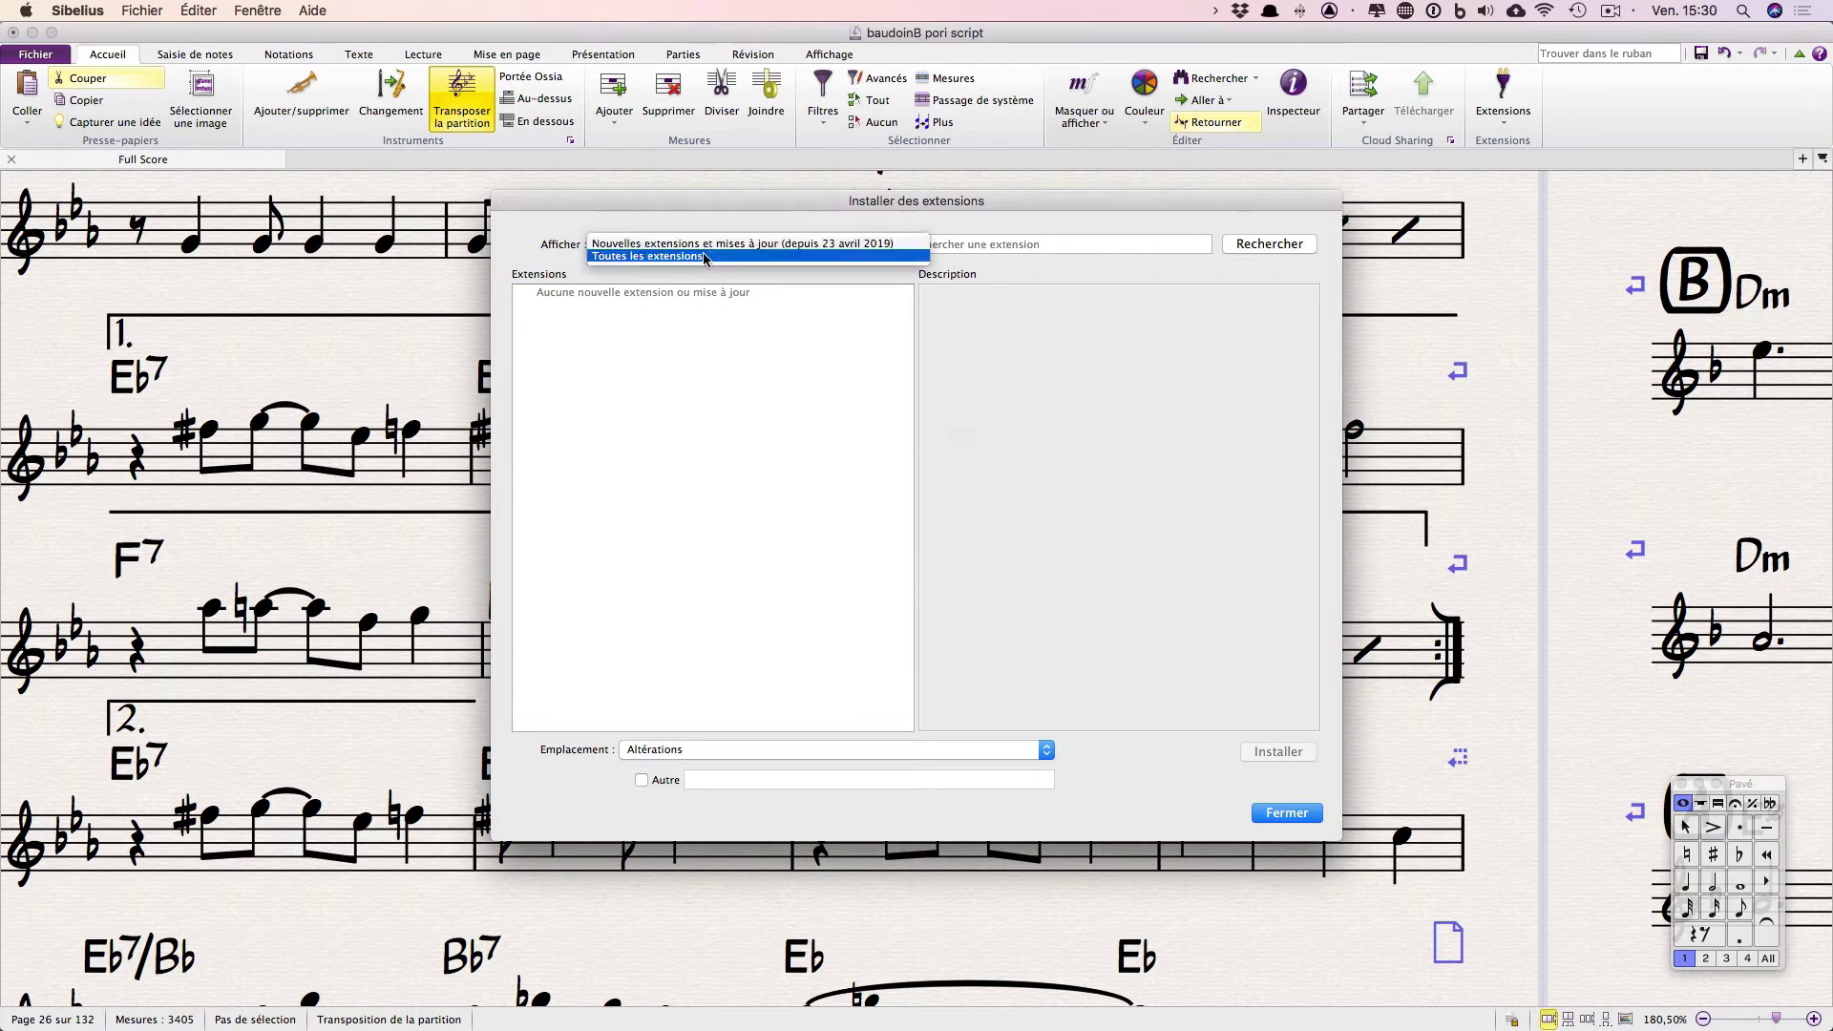
pyautogui.click(599, 255)
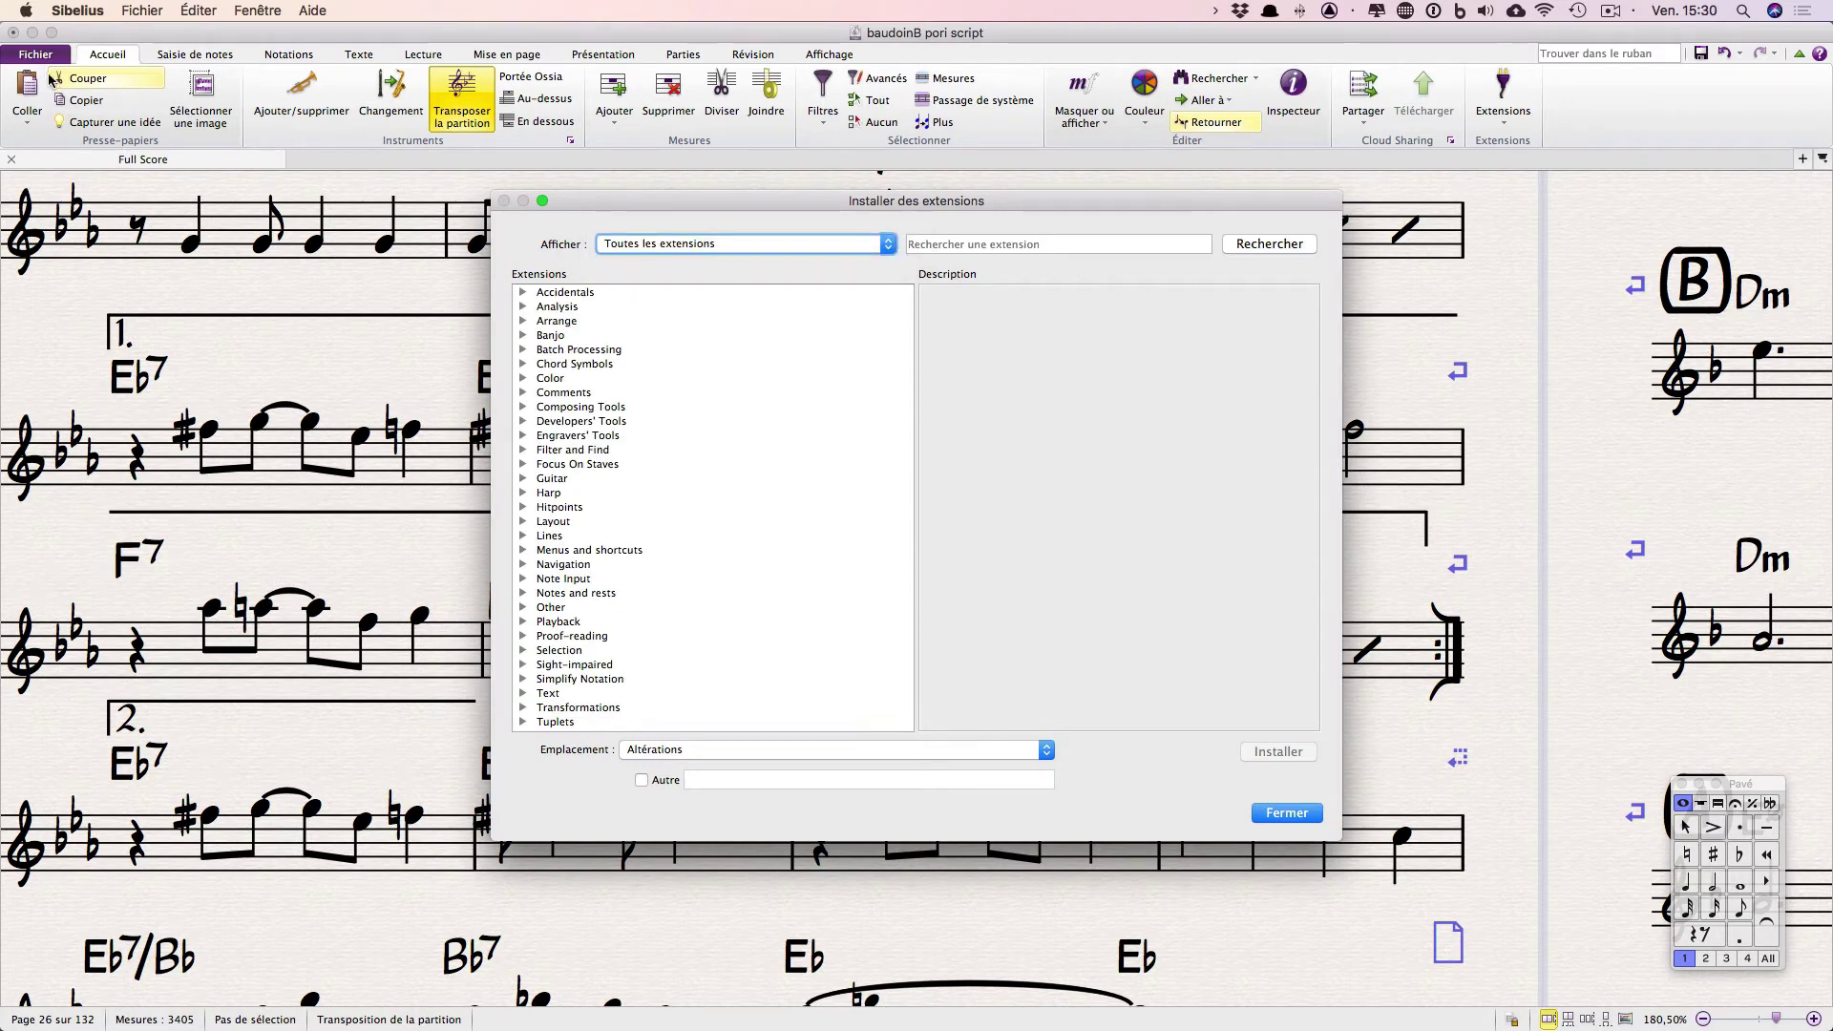
# - Search the plug-ins for "find and" and locate Find and Replace Multi-Filter in the Text category
pyautogui.click(958, 244)
pyautogui.write('find and')
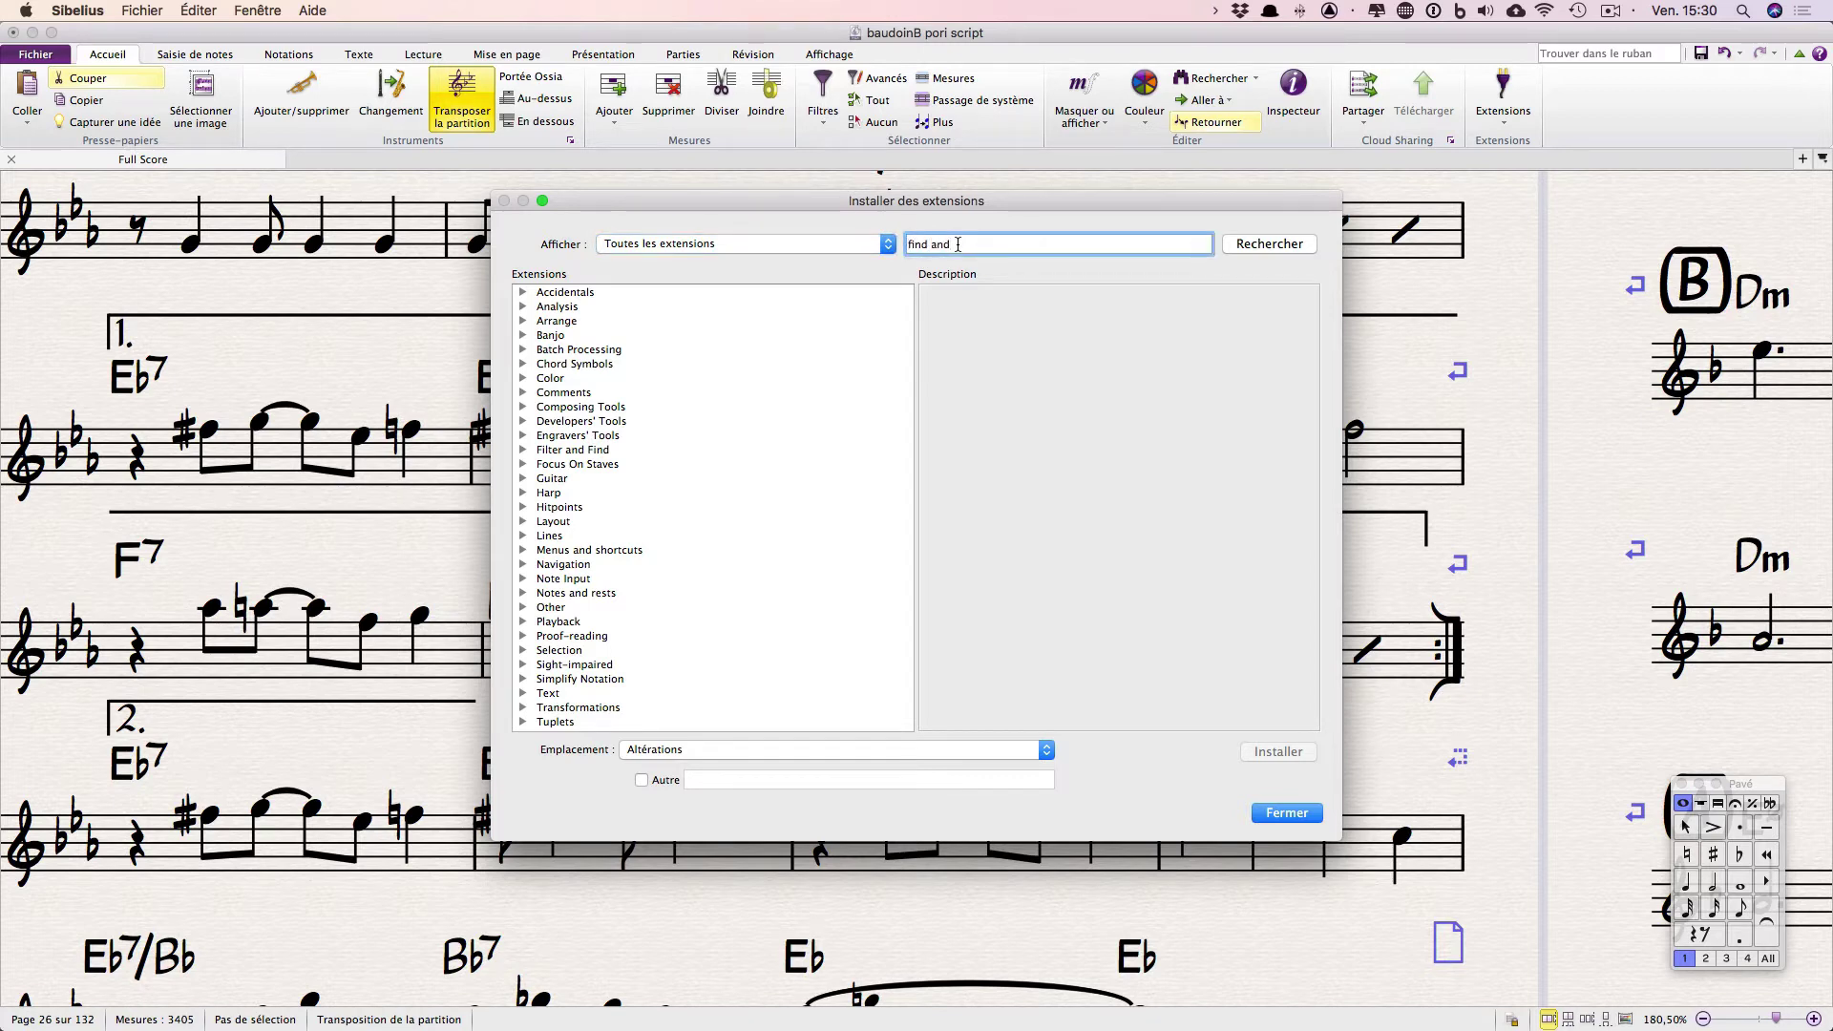
pyautogui.press('Return')
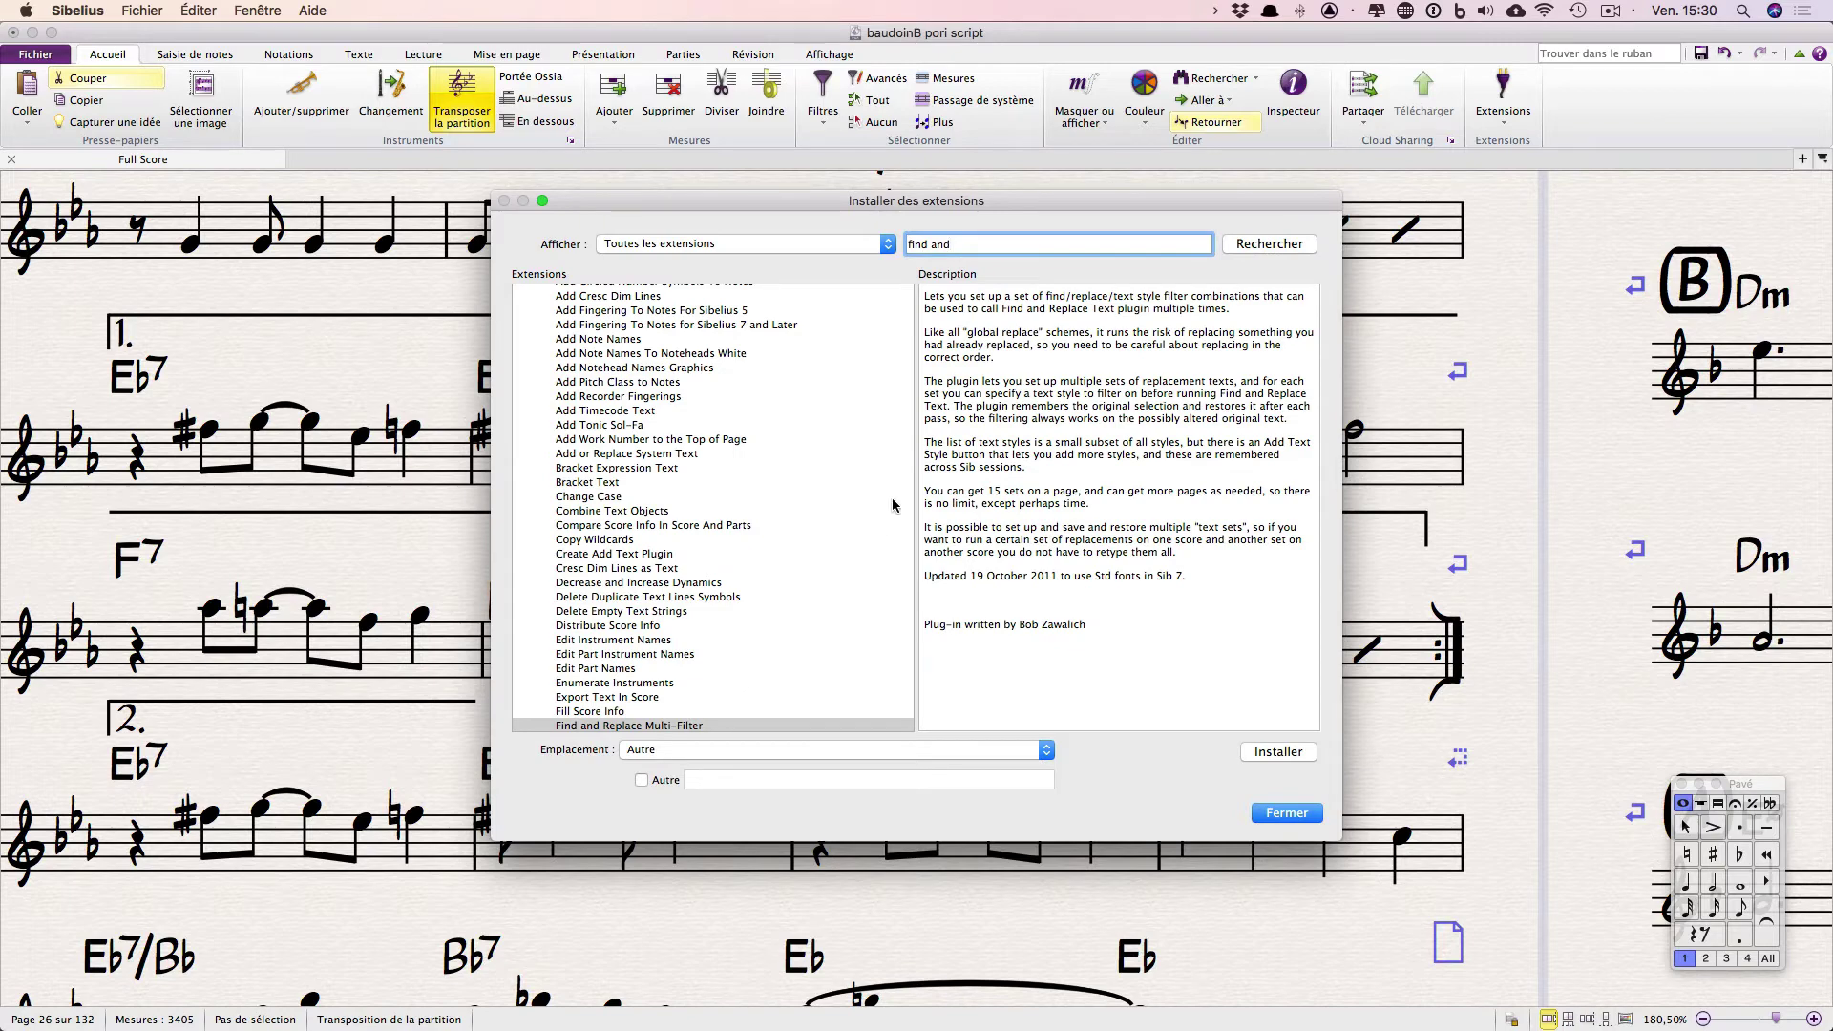
pyautogui.scroll(-2, 662, 731)
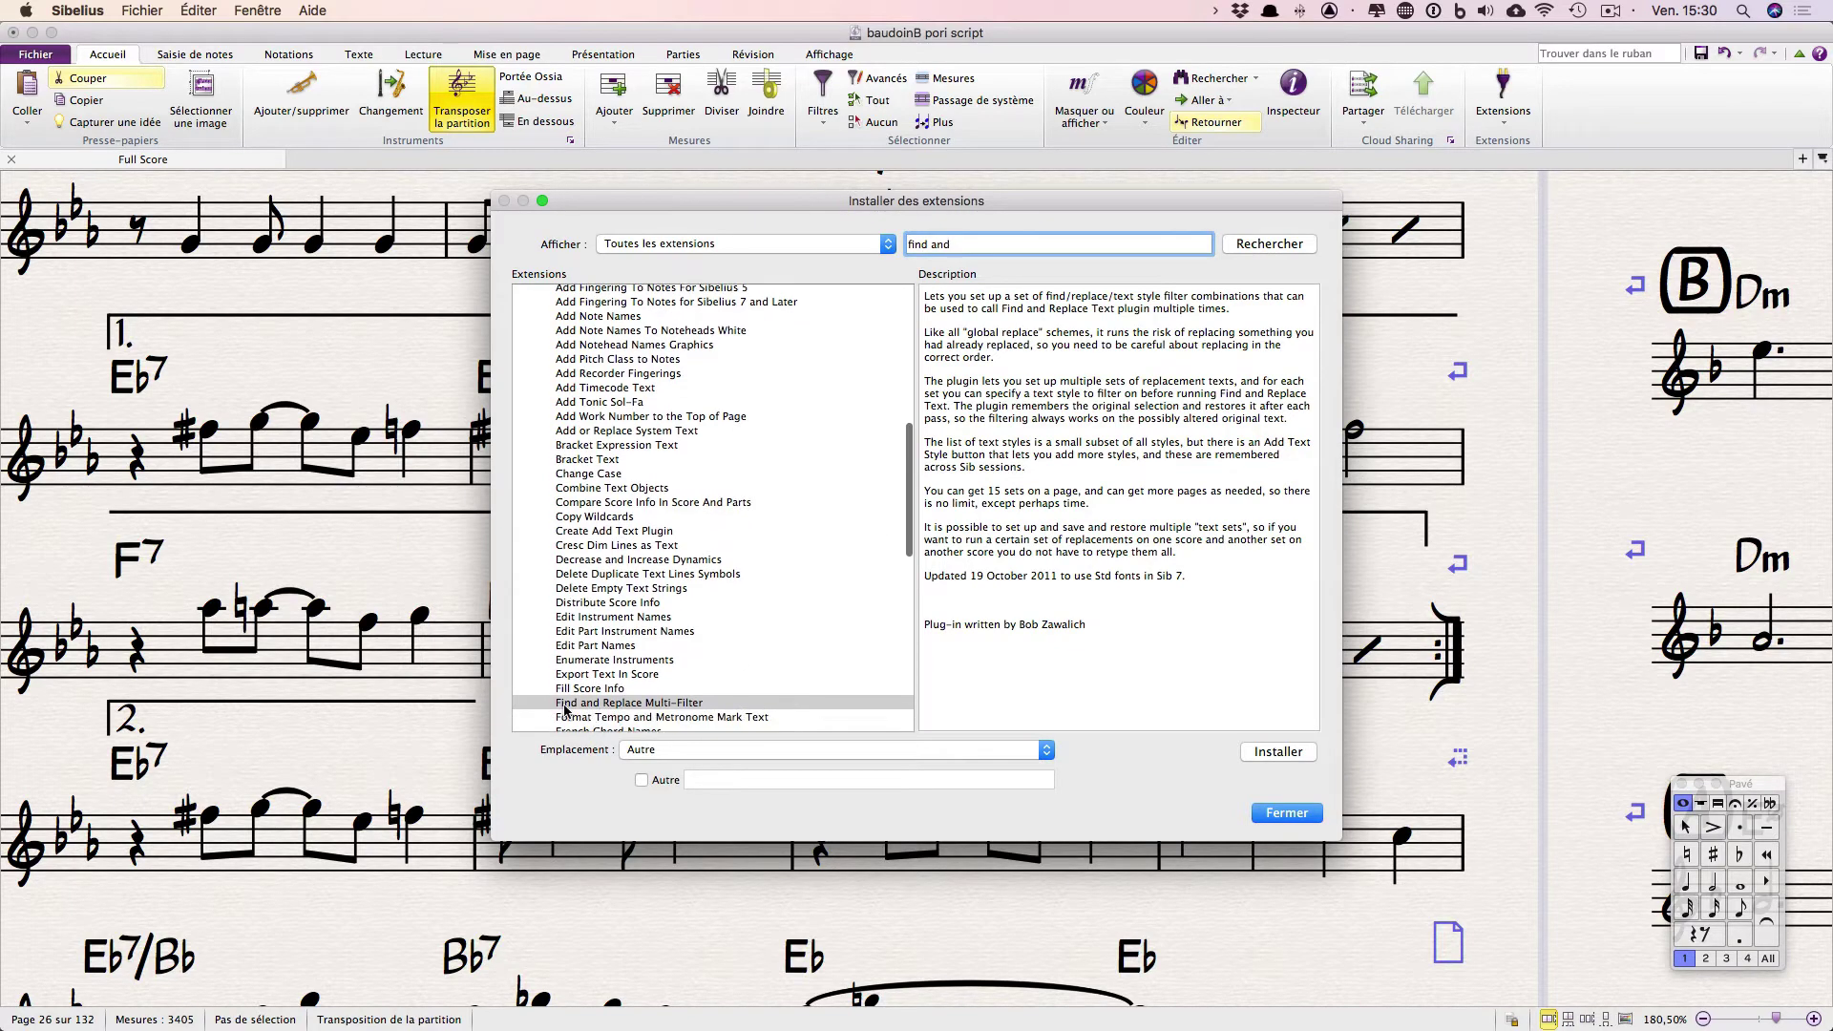
pyautogui.scroll(3, 608, 584)
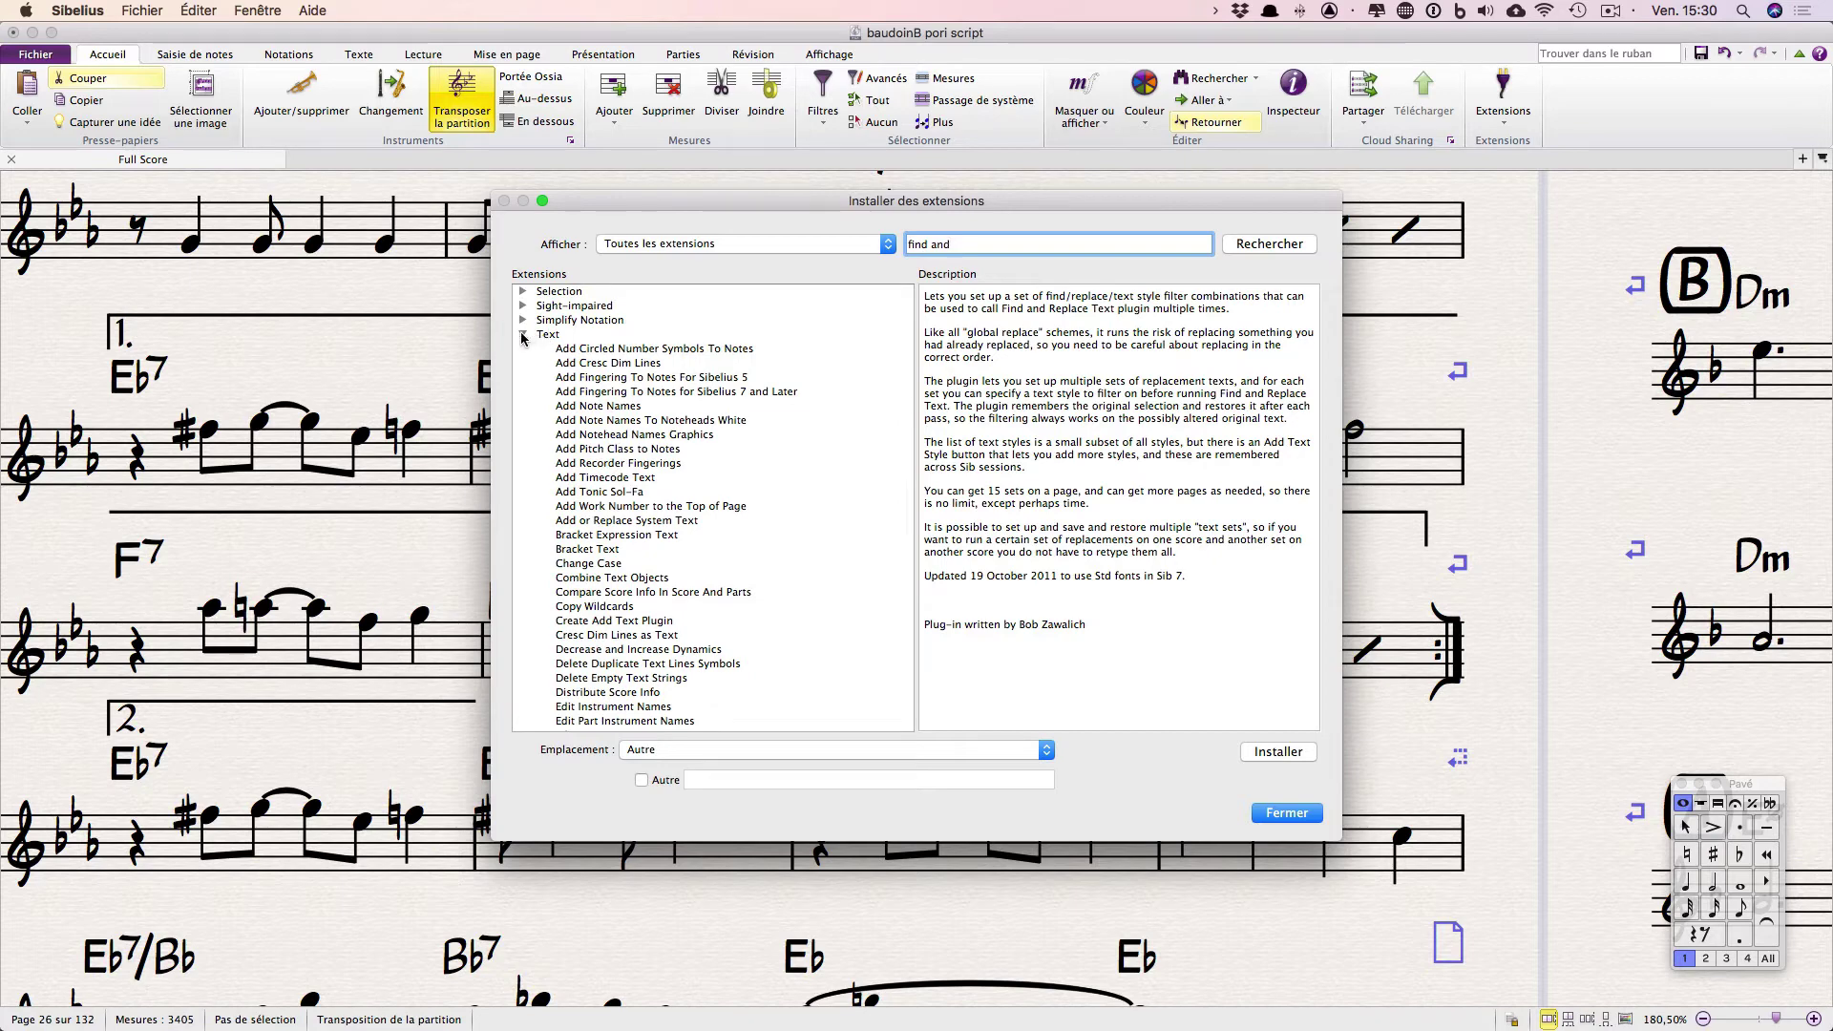
pyautogui.scroll(-1, 652, 491)
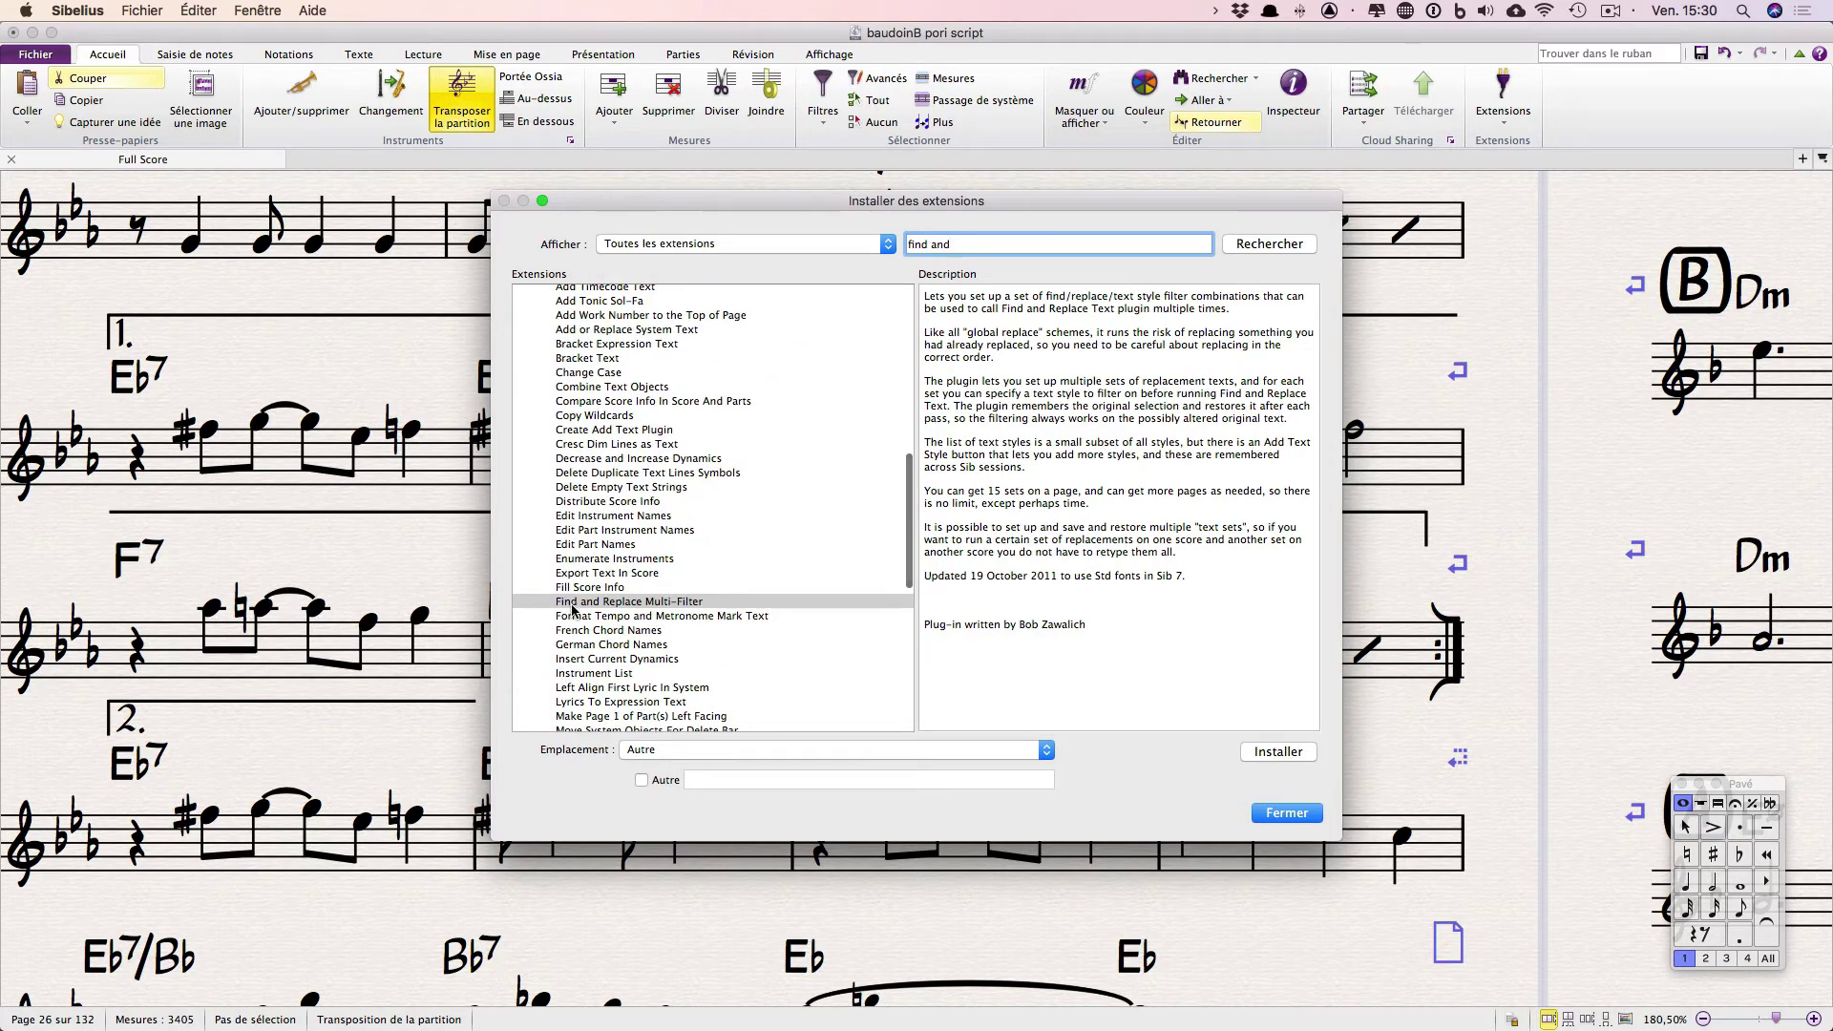
# - Try to install the Find and Replace Multi-Filter plug-in with its location set to Texte, and close the installer
pyautogui.click(668, 750)
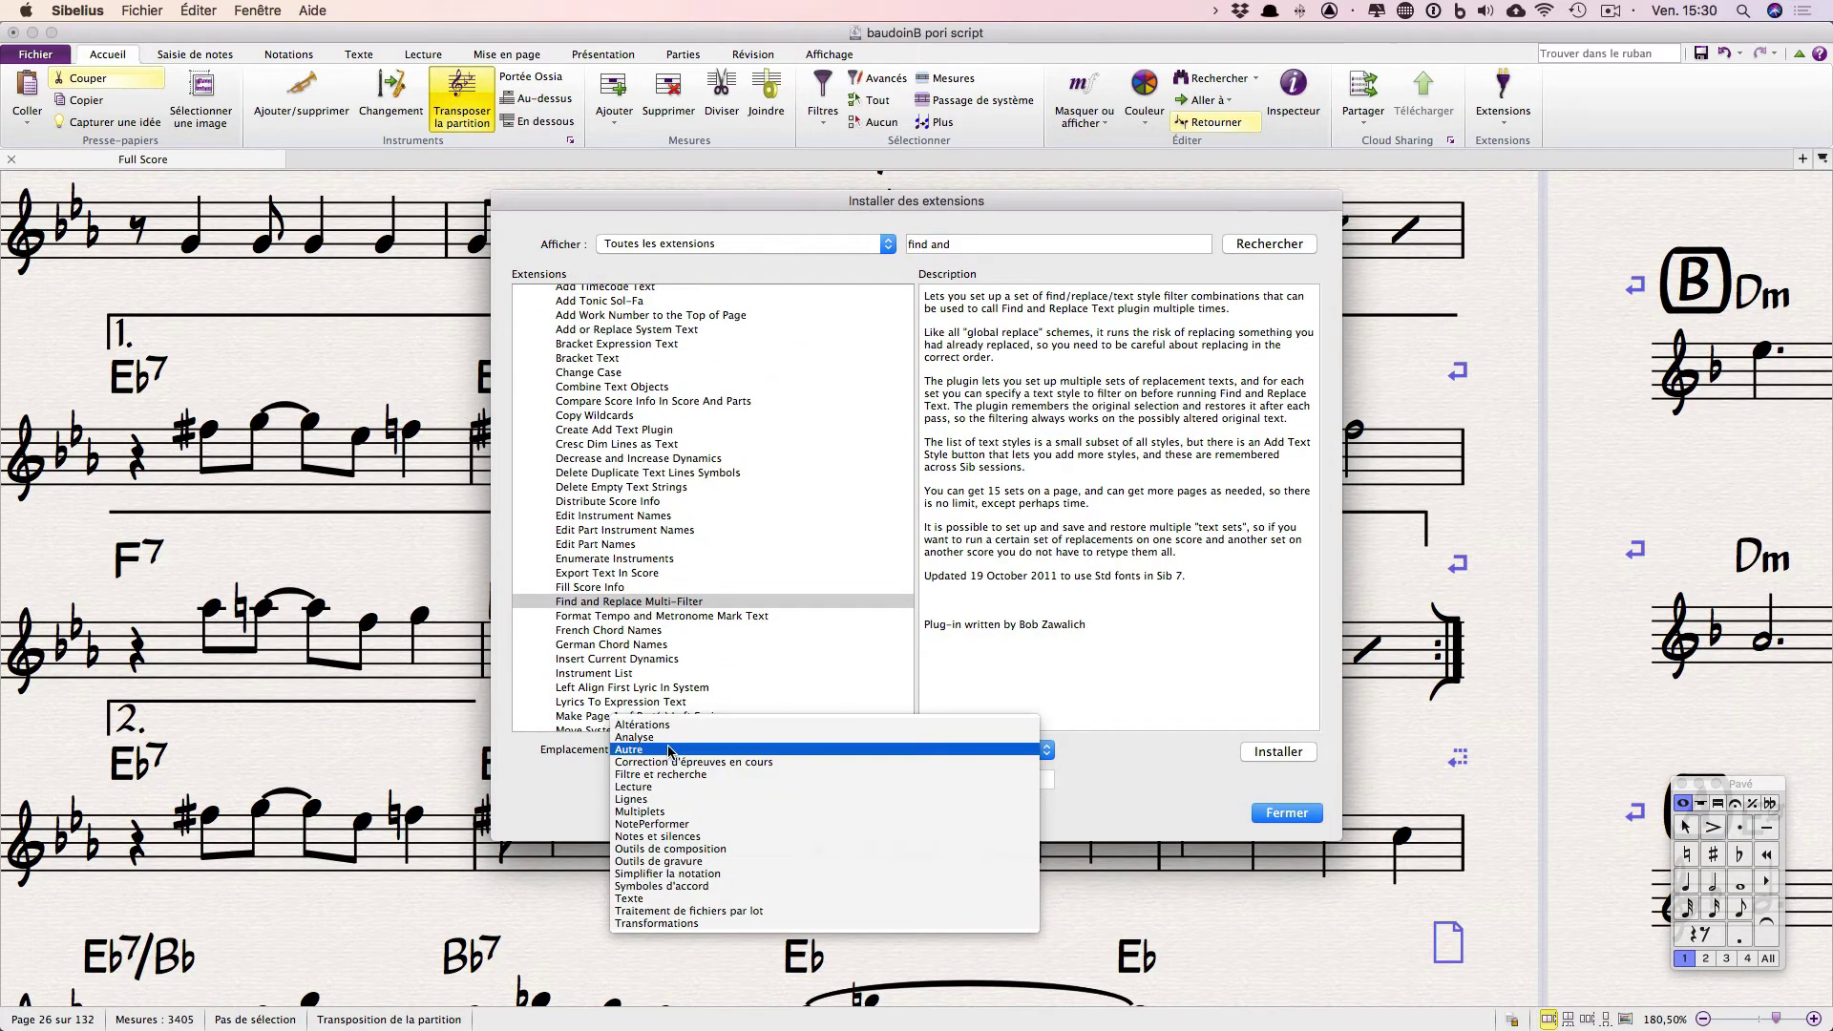
pyautogui.click(683, 898)
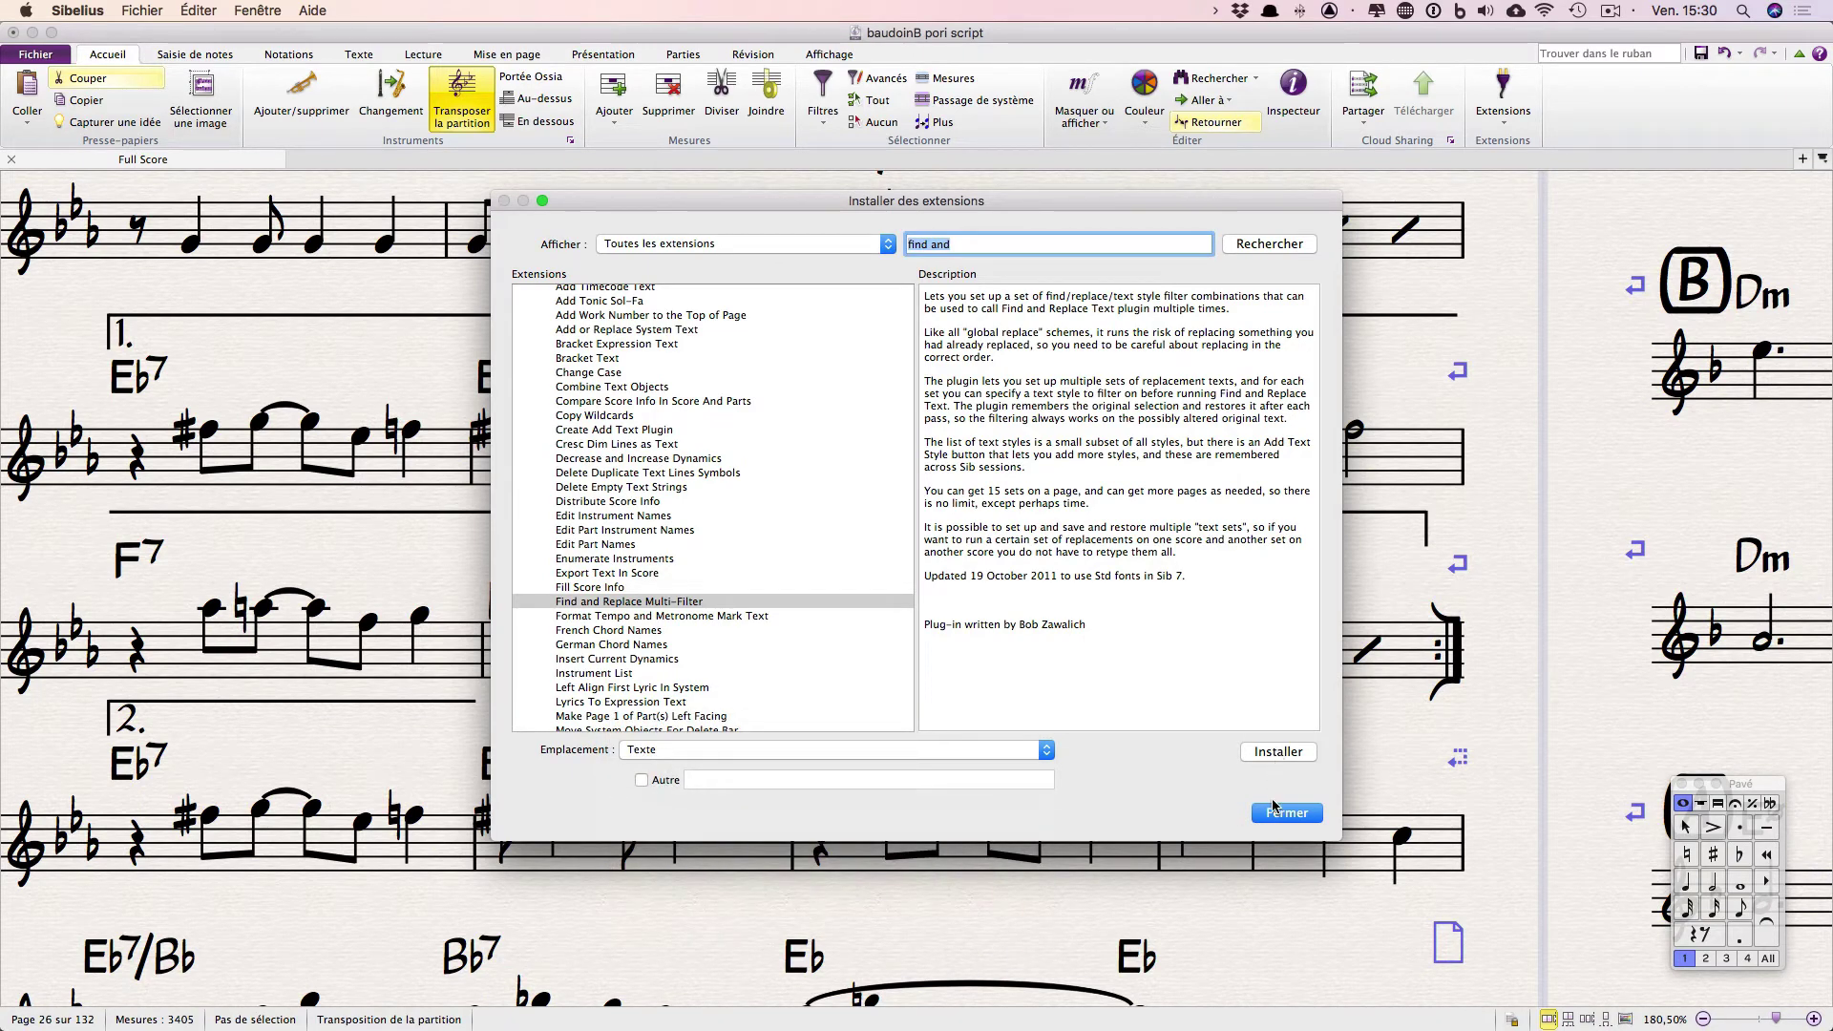
pyautogui.click(1278, 753)
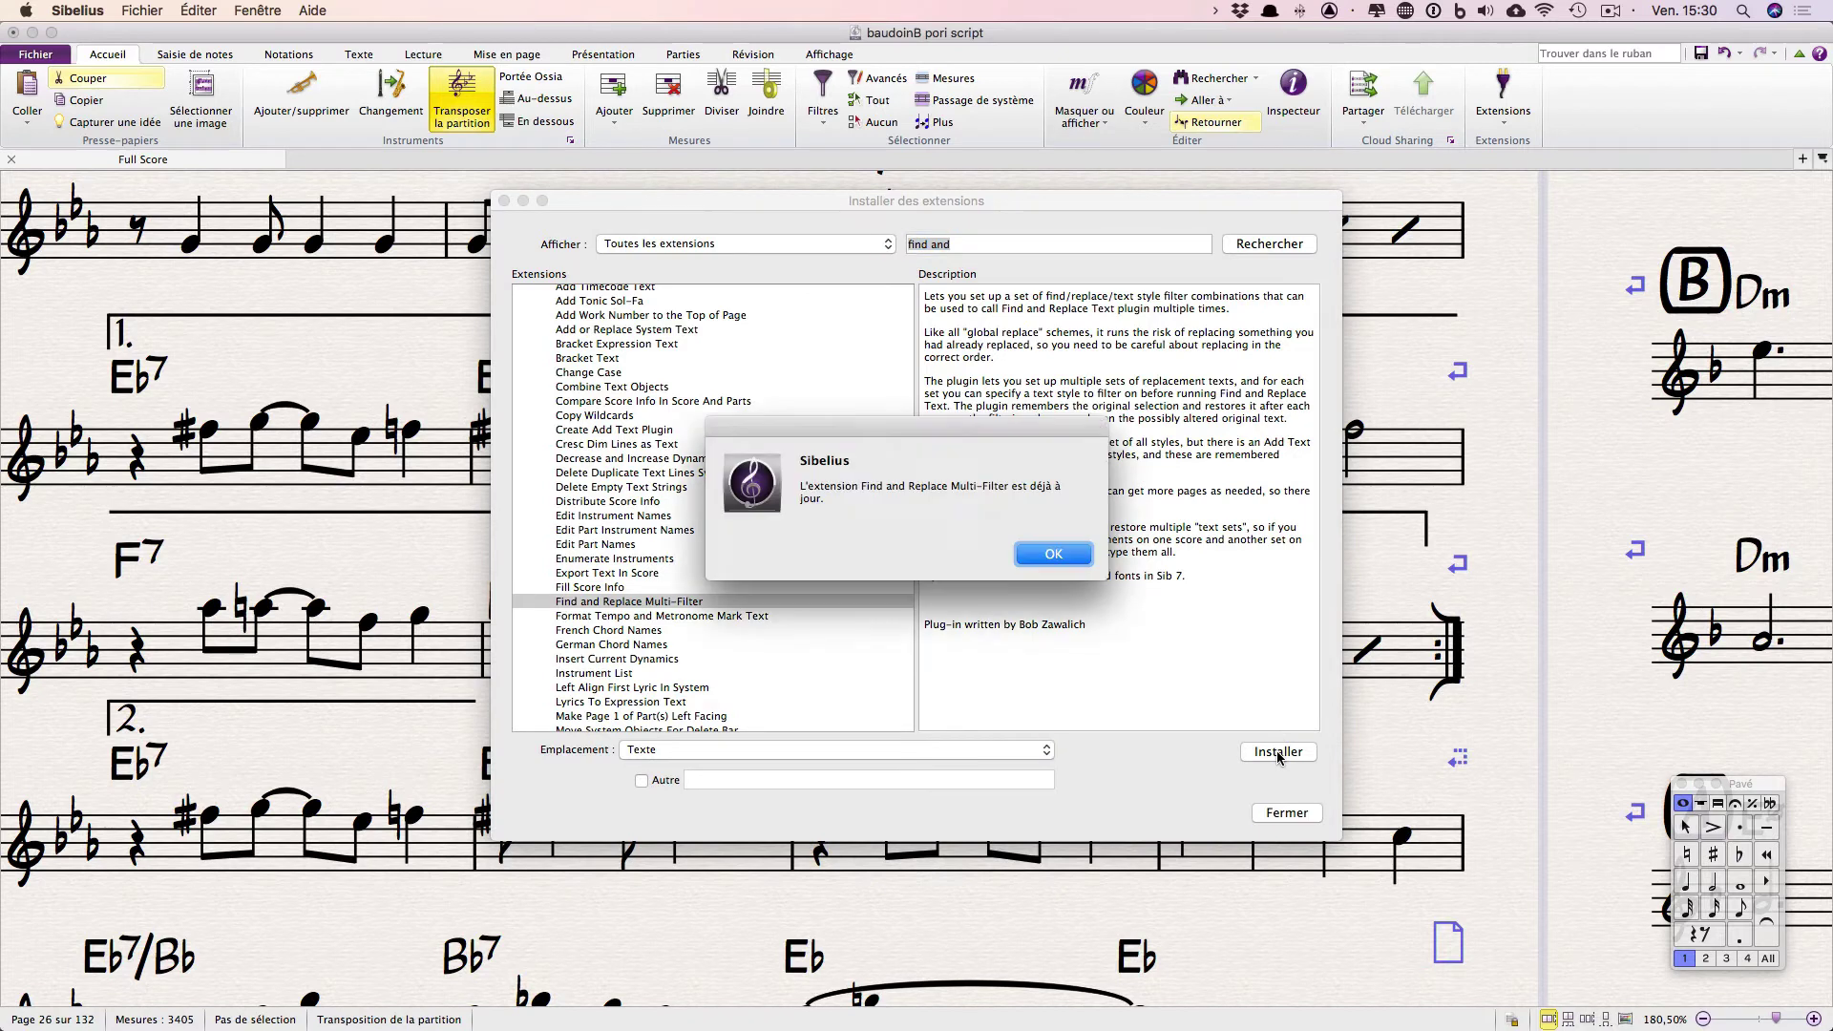
pyautogui.click(1053, 555)
pyautogui.click(1286, 814)
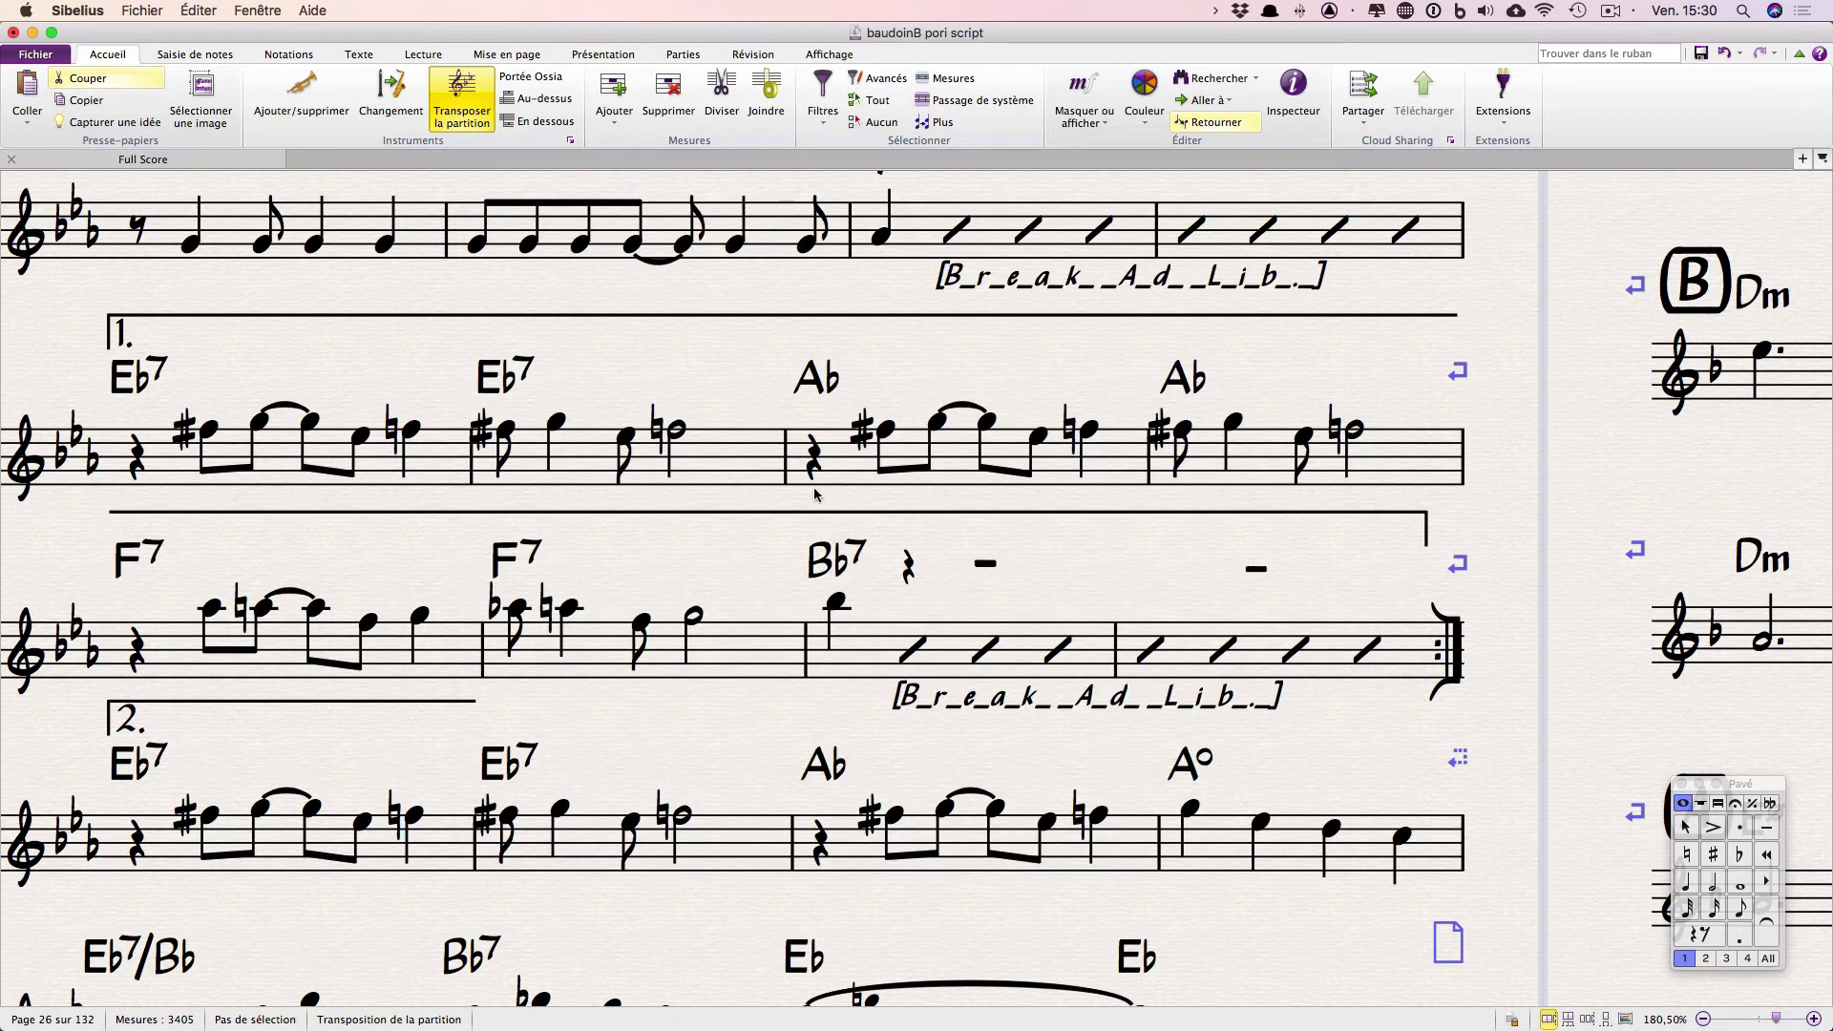
# - Look for Find And Replace Multi-Filter among the text plug-ins and close the list
pyautogui.click(366, 59)
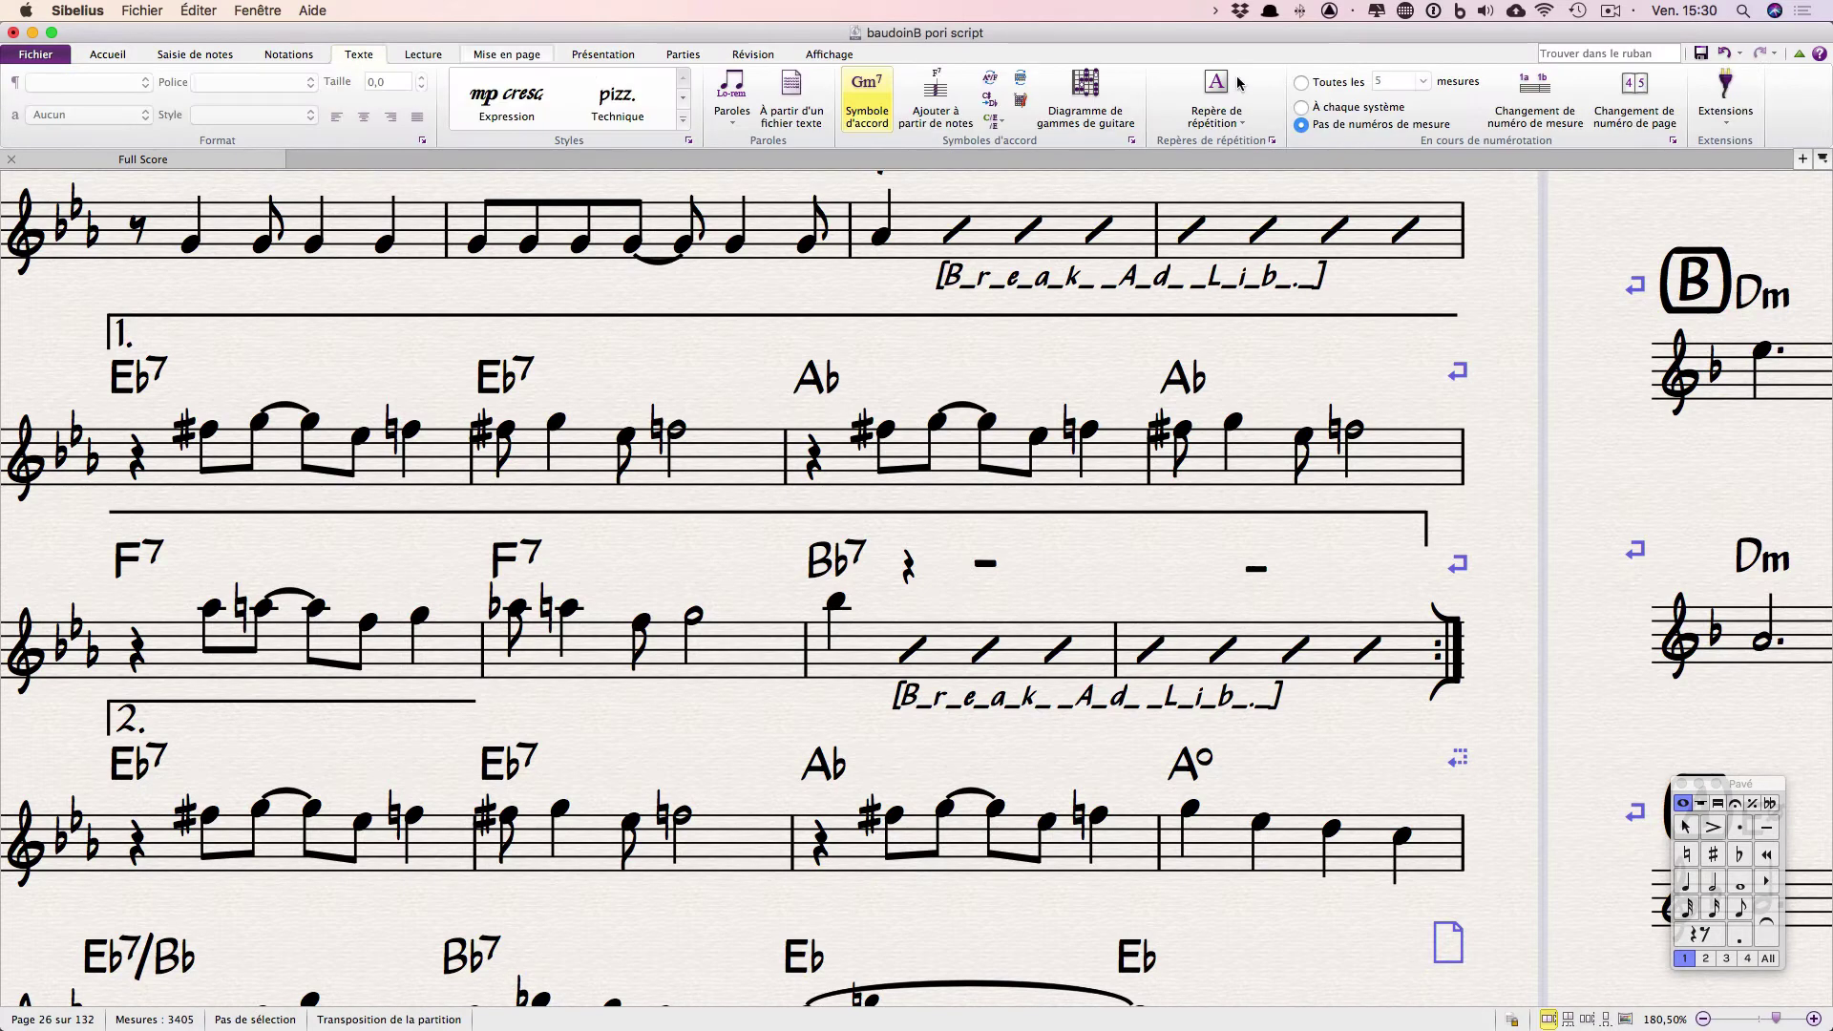
pyautogui.click(1724, 94)
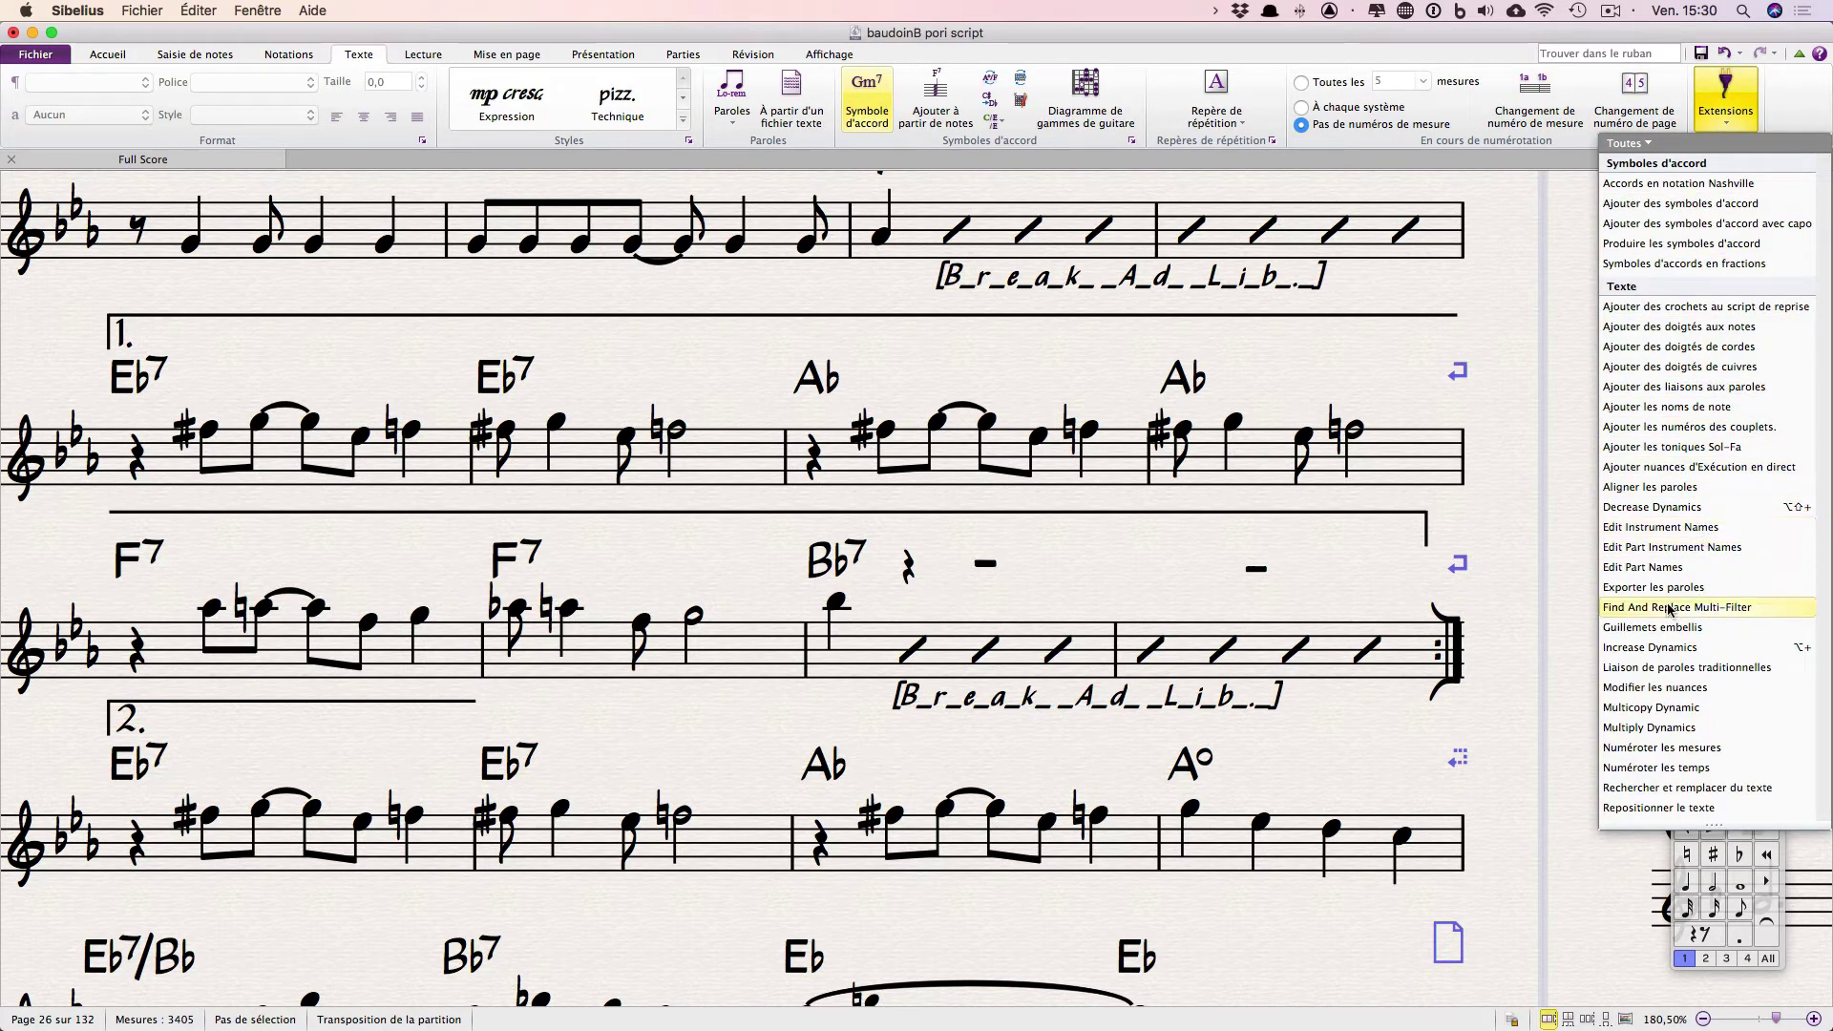
pyautogui.click(1104, 563)
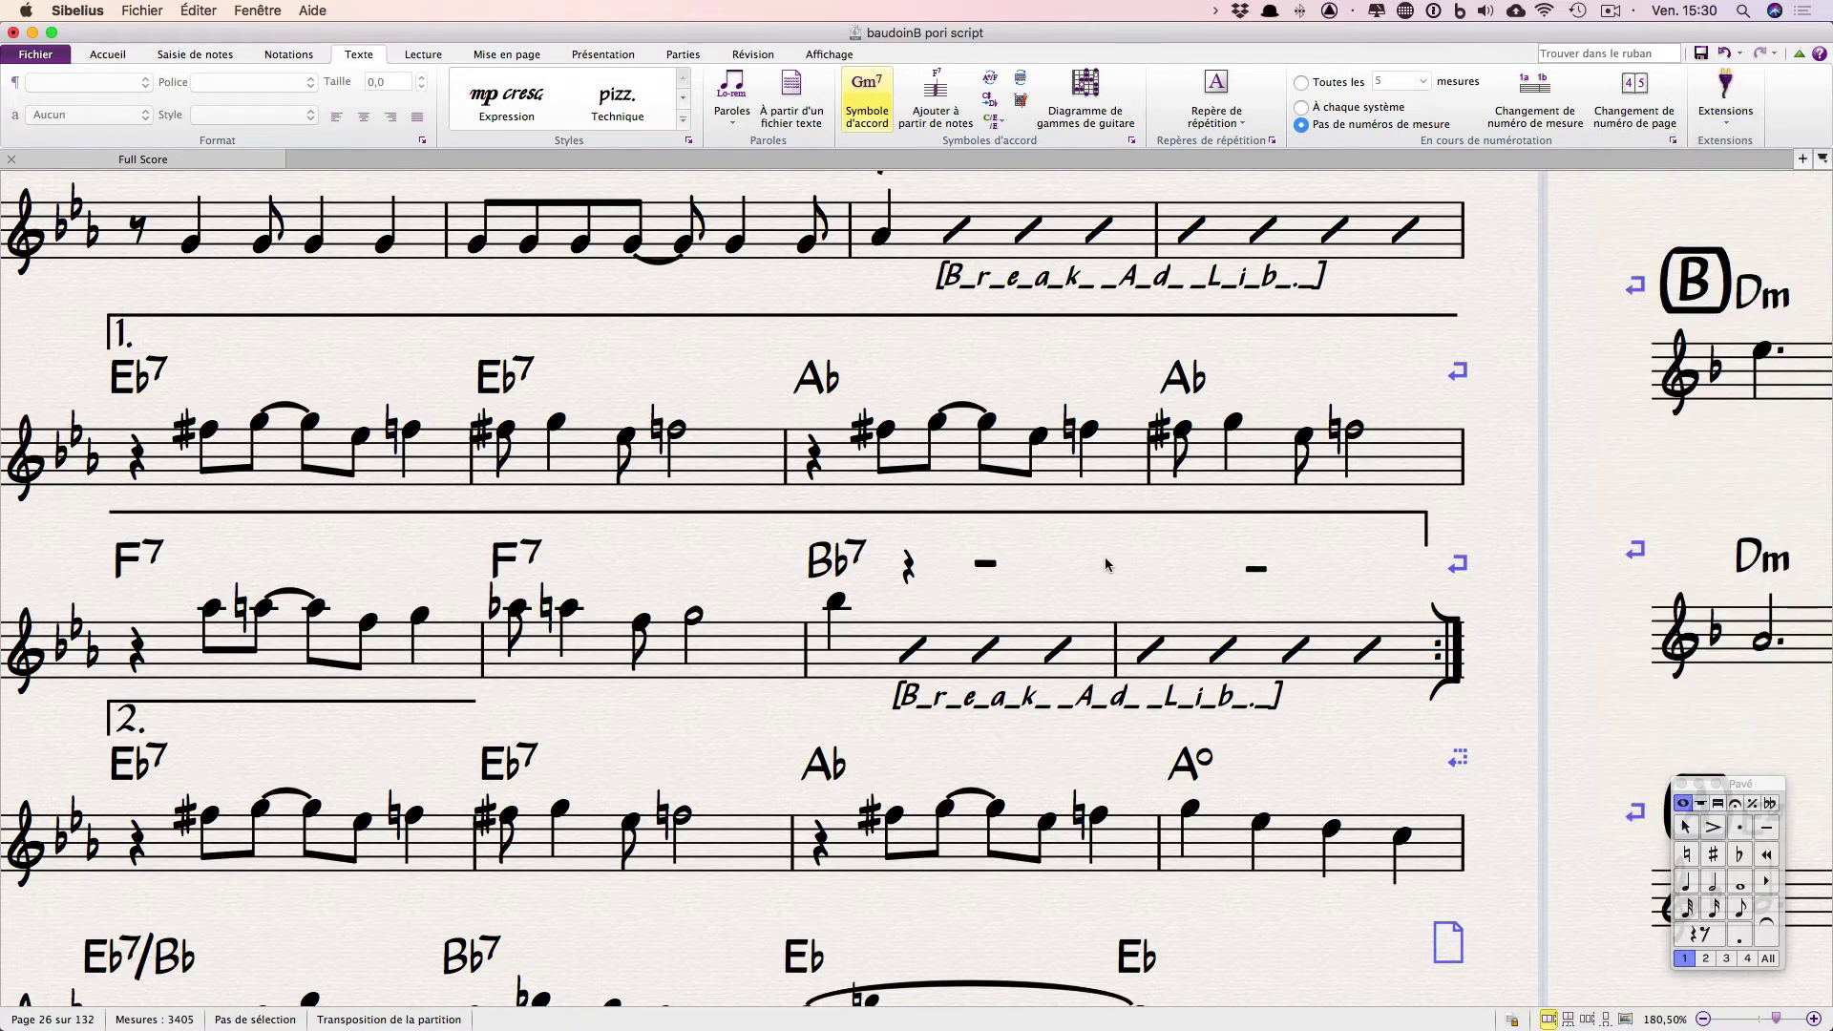
# - Select the entire score and launch the Find And Replace Multi-Filter plug-in using a search for "fin and"
pyautogui.doubleClick(958, 663)
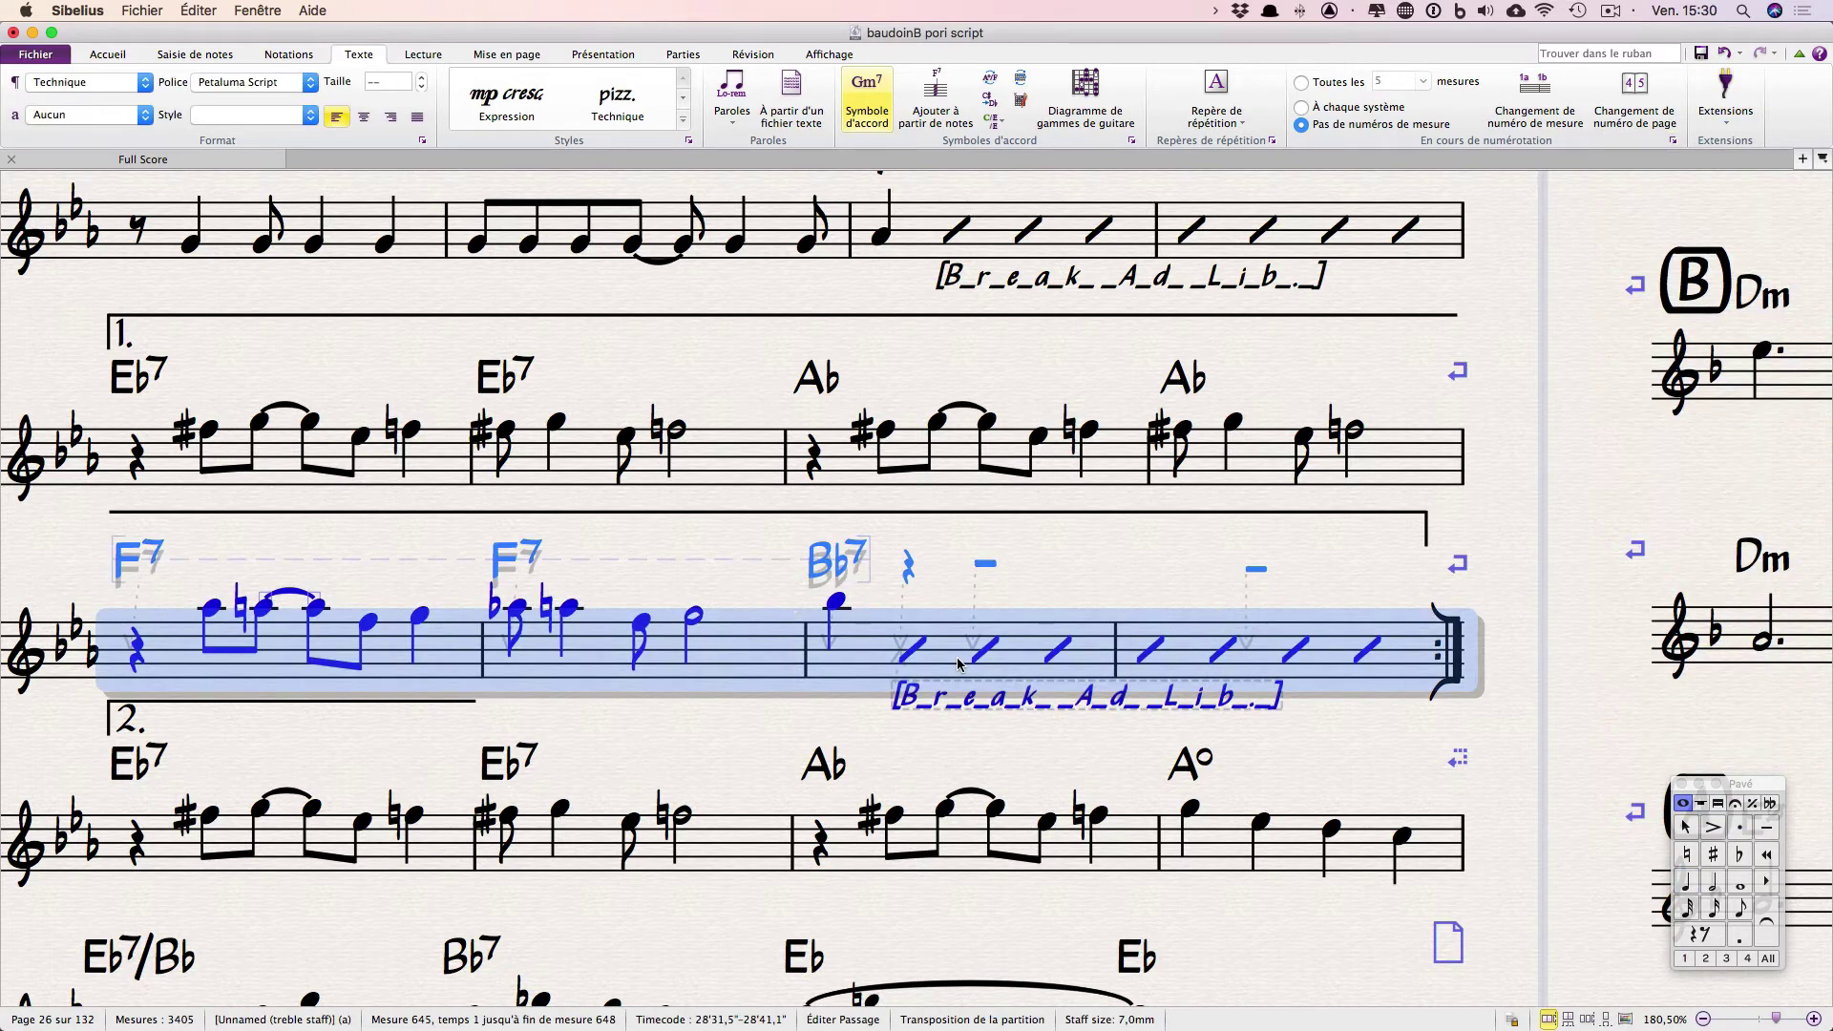
pyautogui.press('super+a')
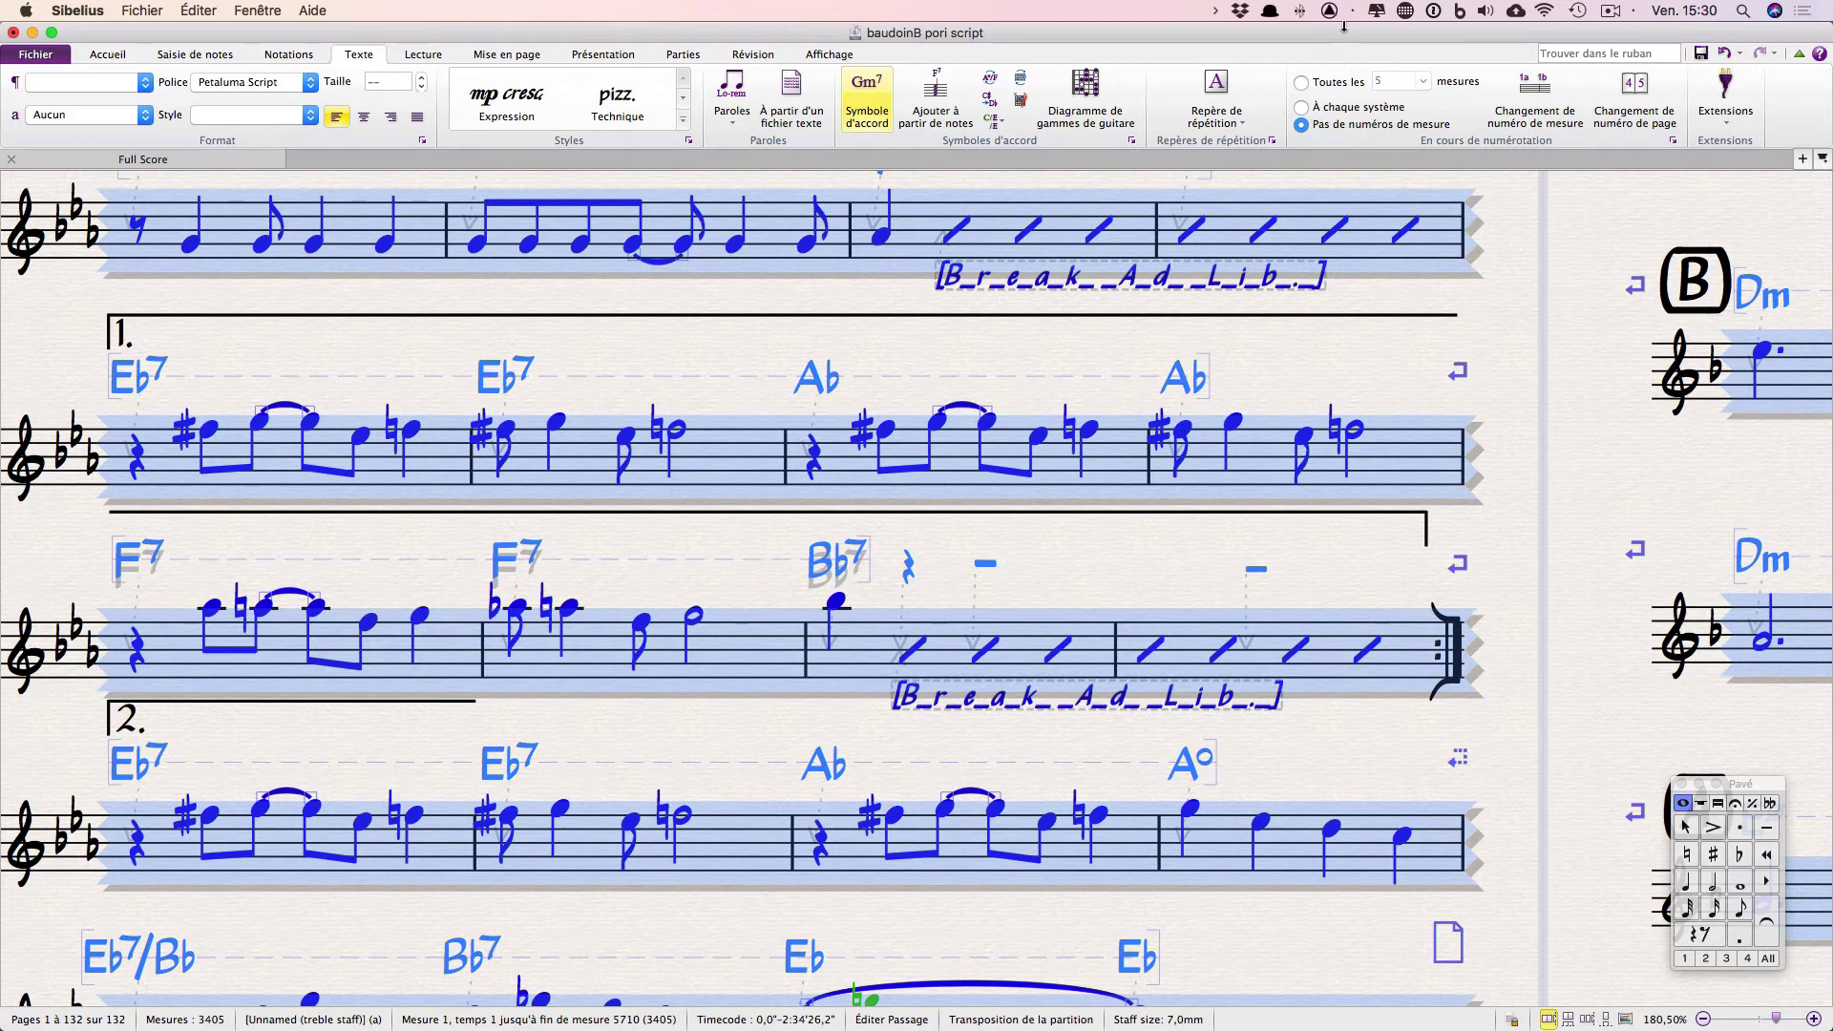
pyautogui.click(1612, 50)
pyautogui.write('fin')
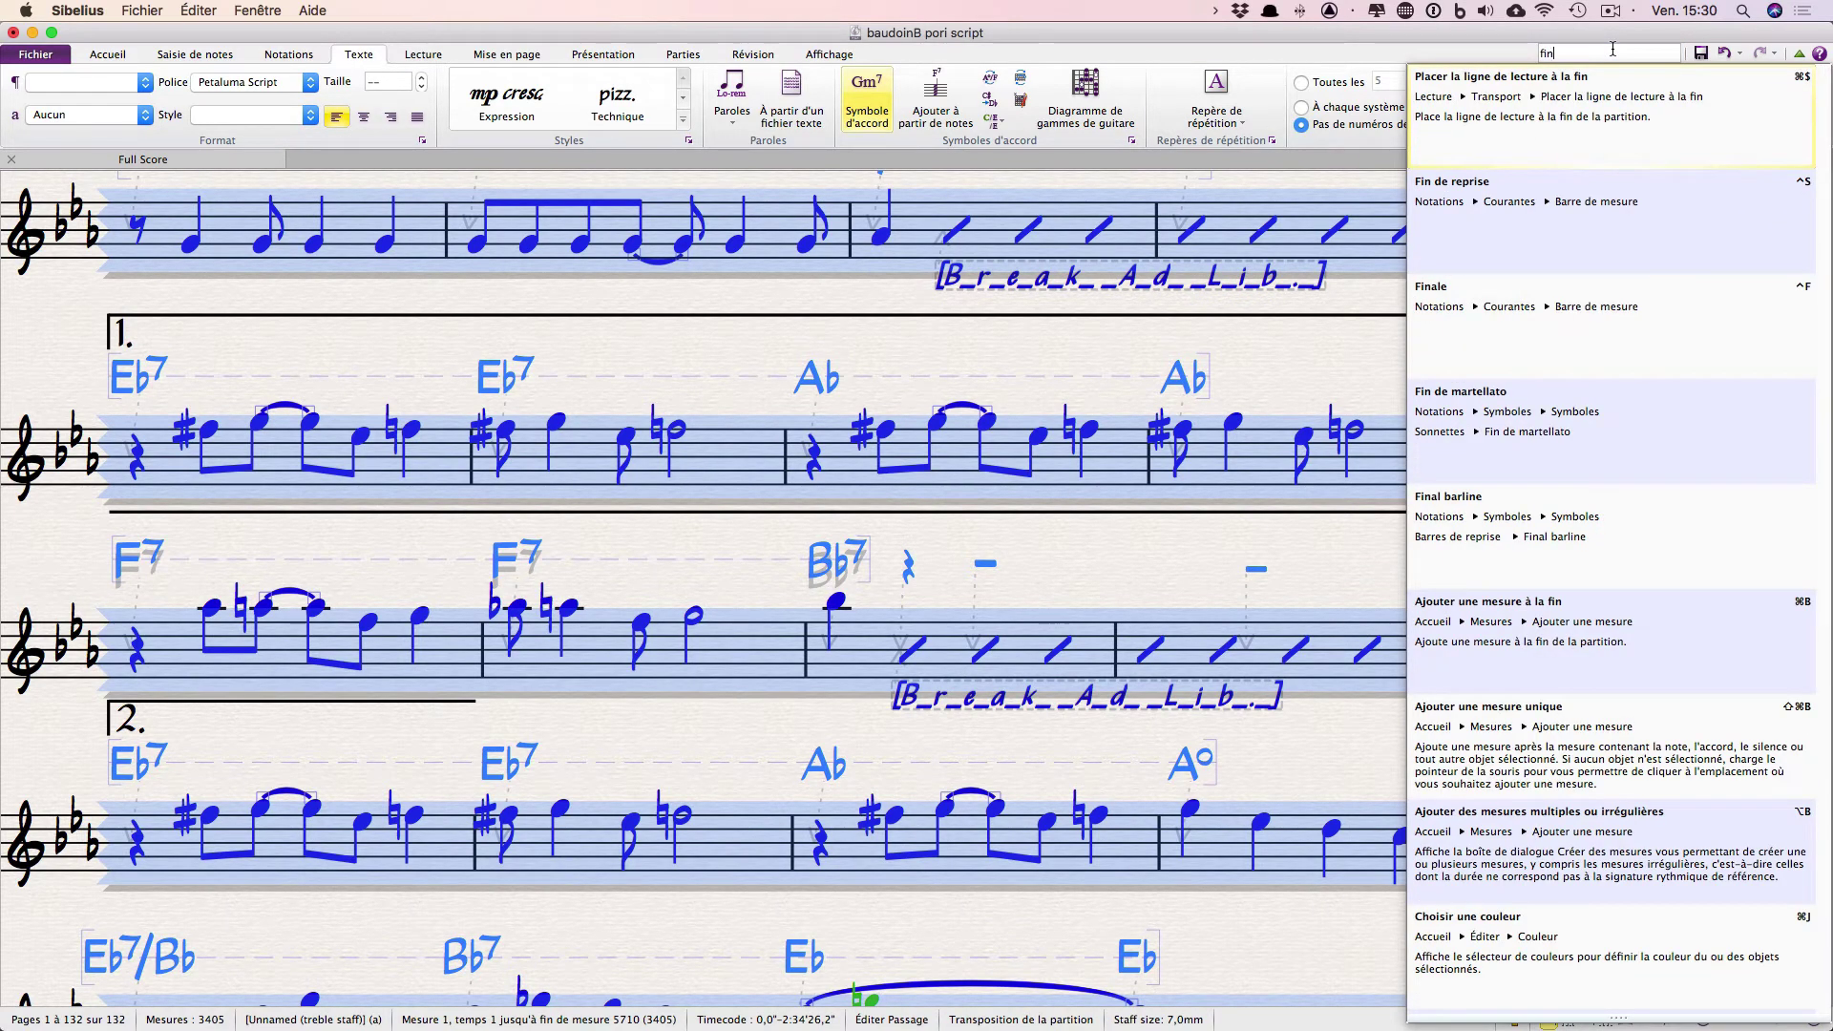
pyautogui.write(' and')
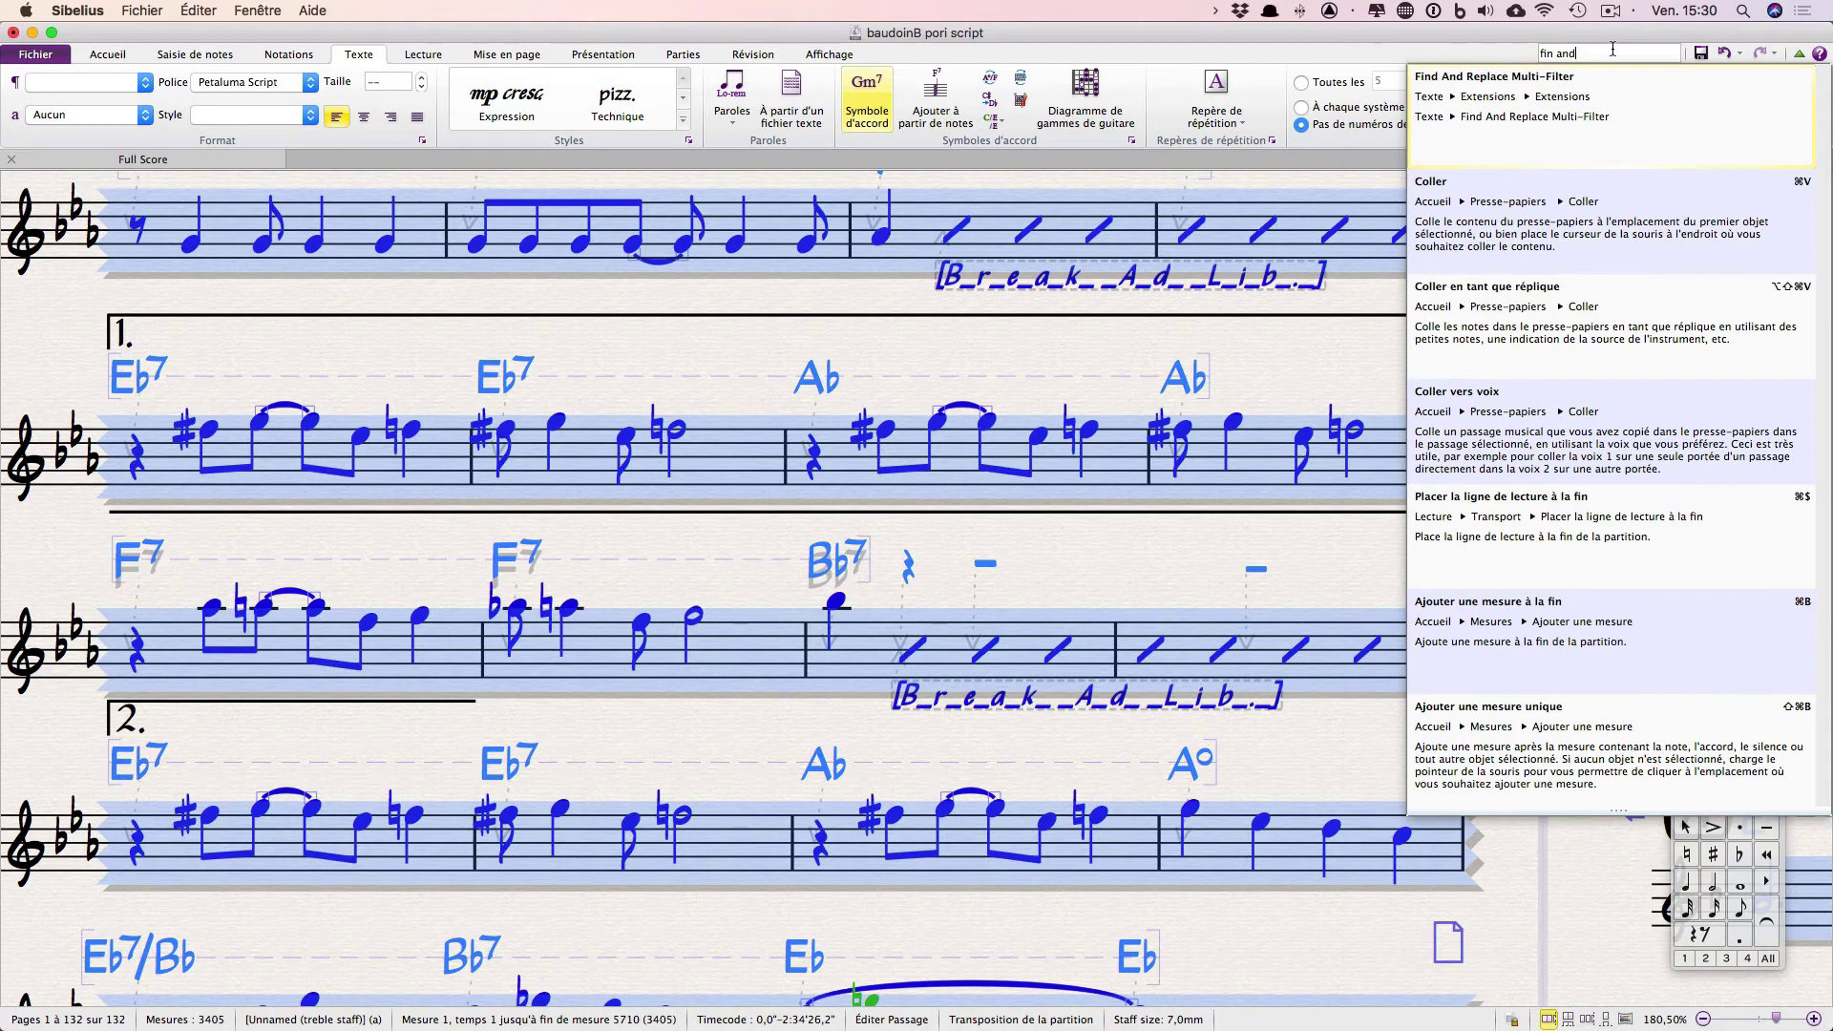
pyautogui.press('Return')
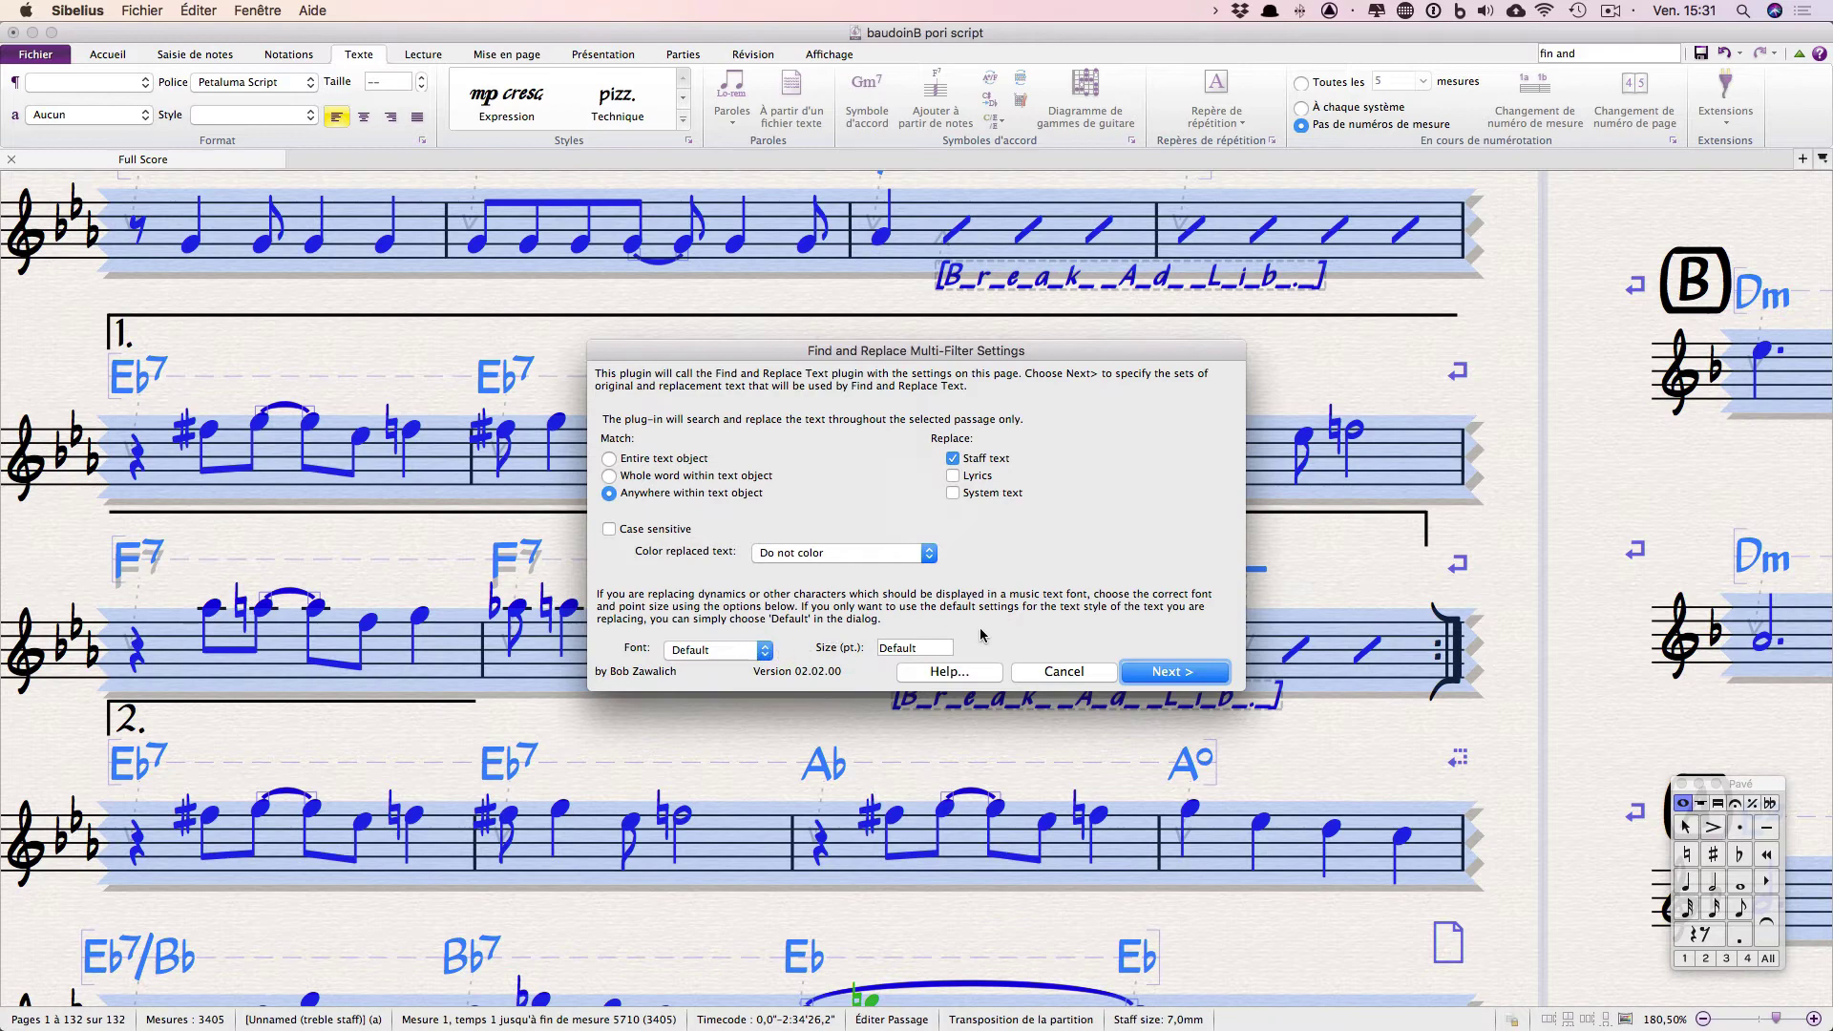
# - Review the replacement font choices, keep Default, and proceed to the original and replacement text pairs
pyautogui.click(764, 650)
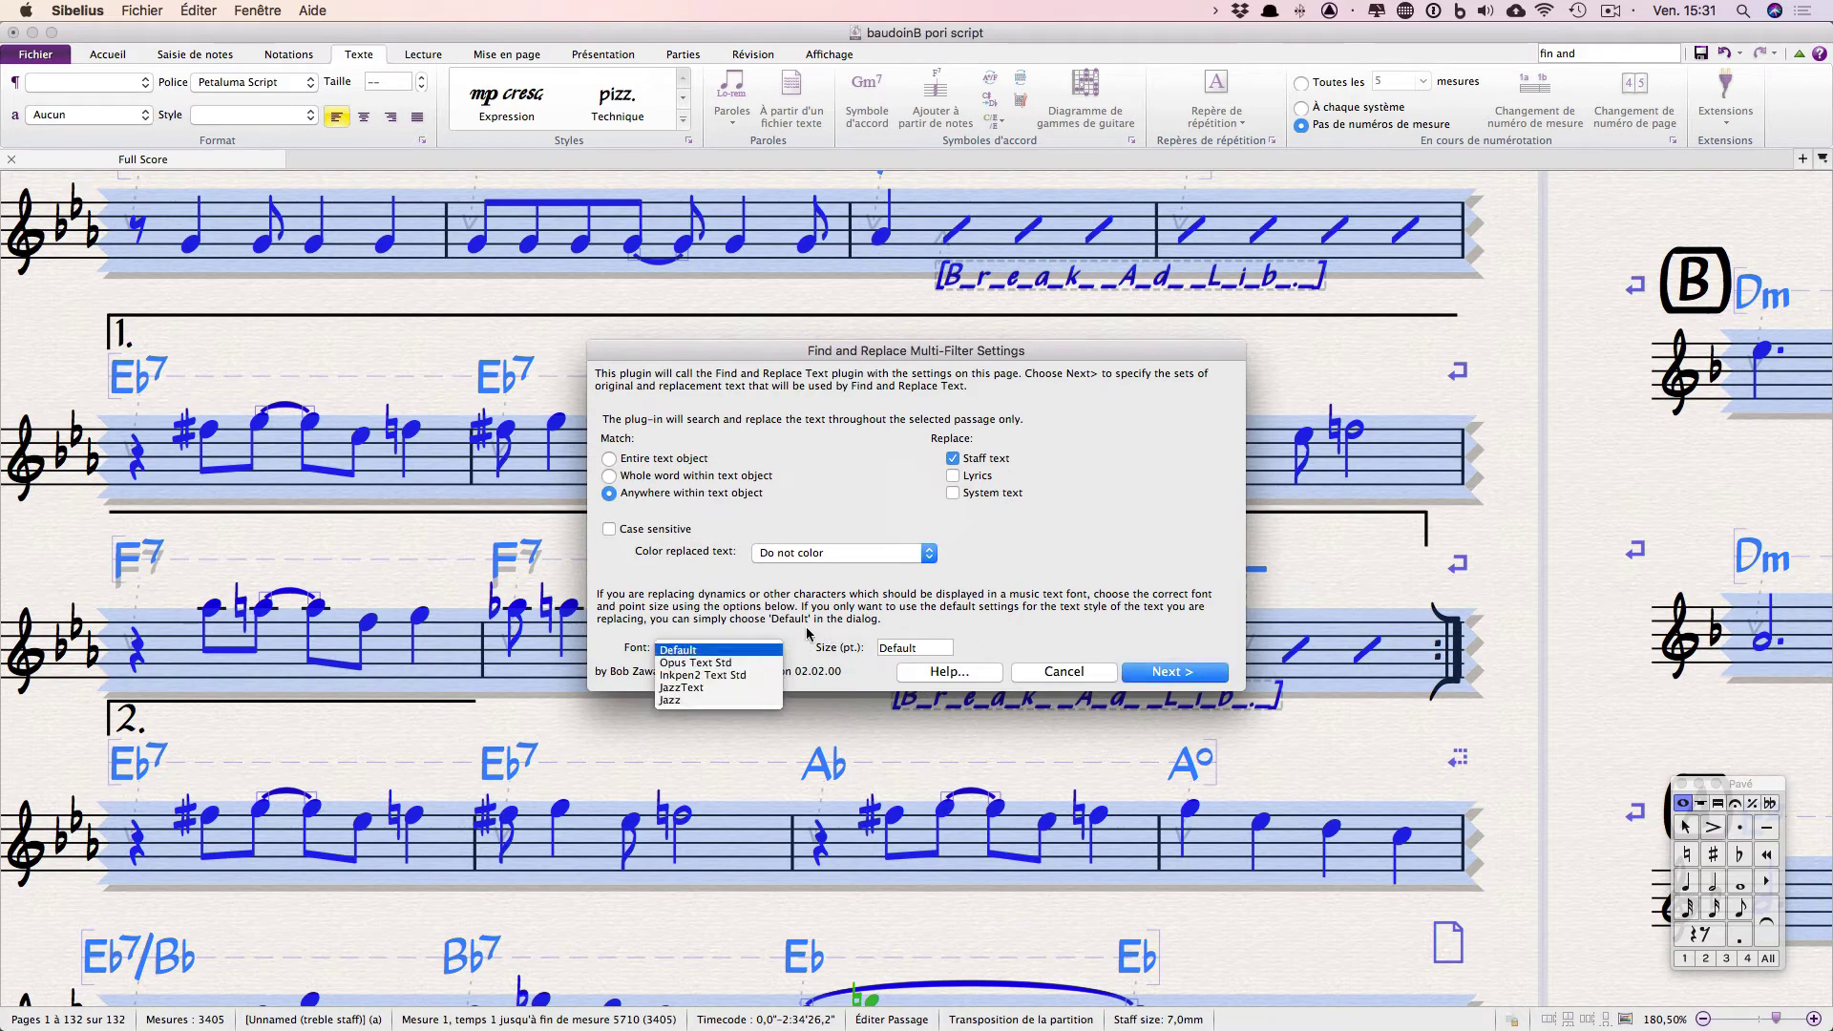
pyautogui.click(765, 650)
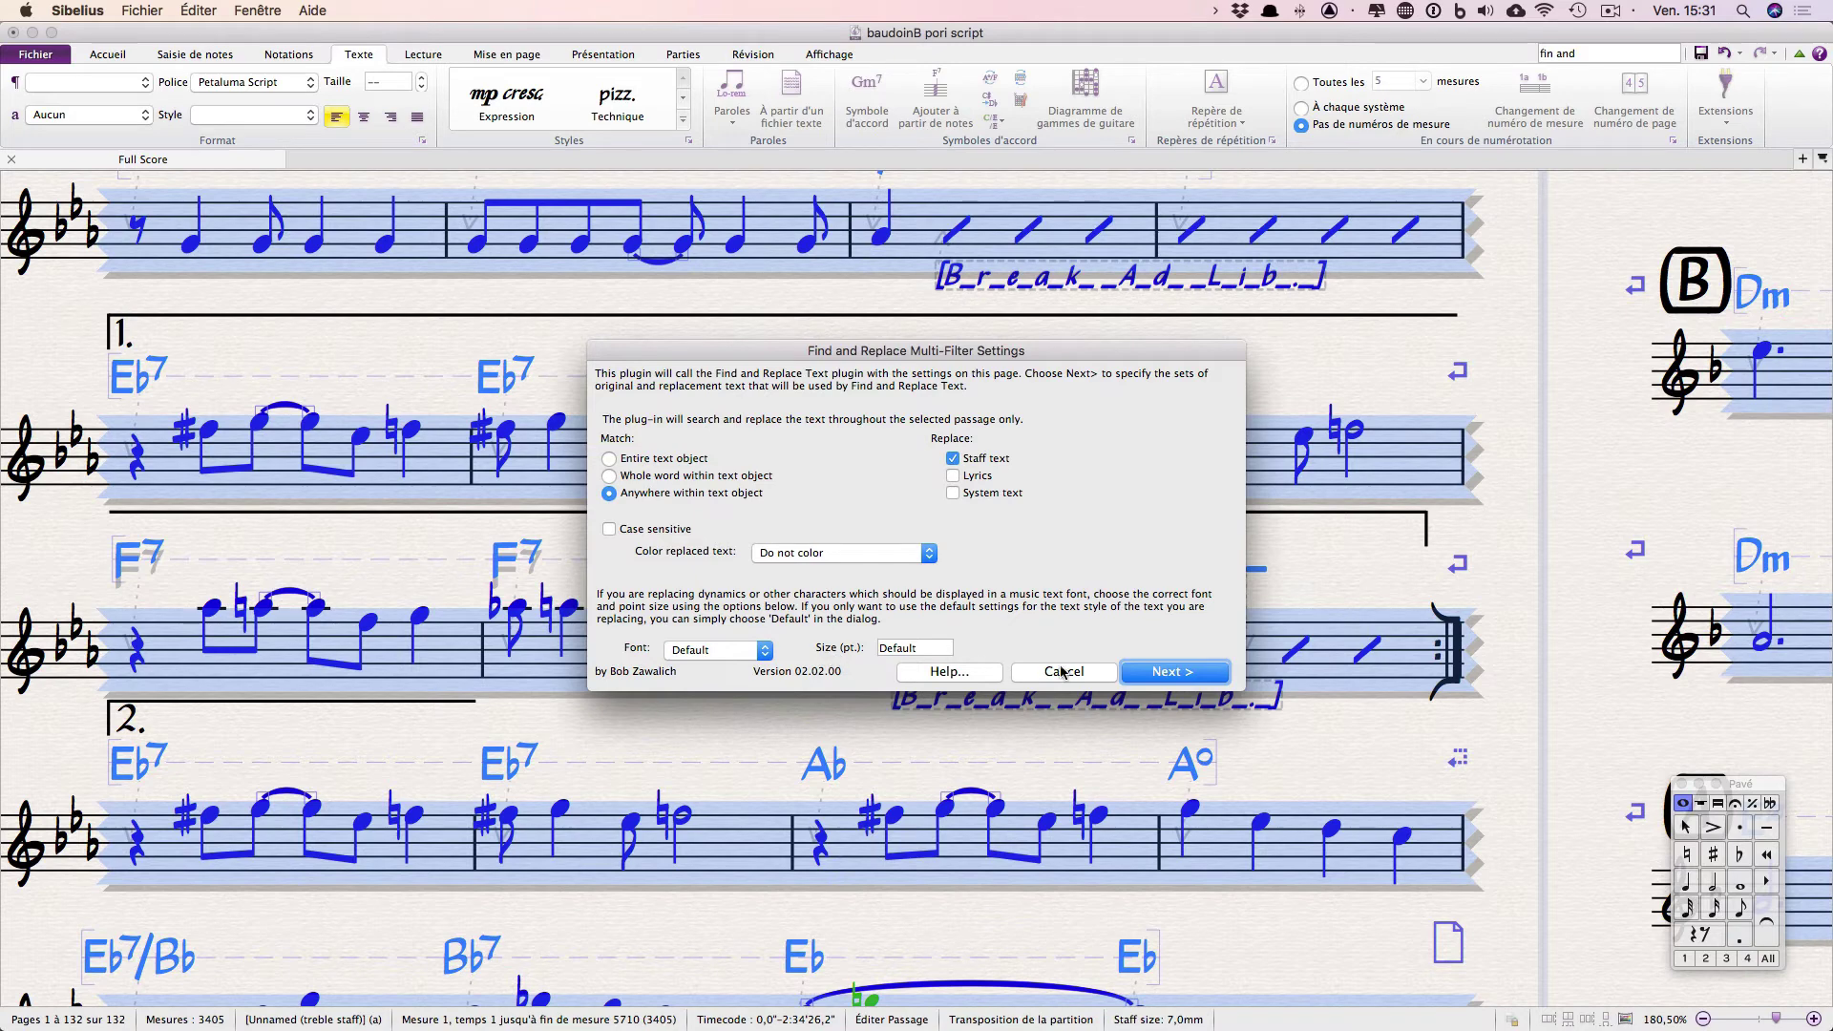
pyautogui.click(1177, 673)
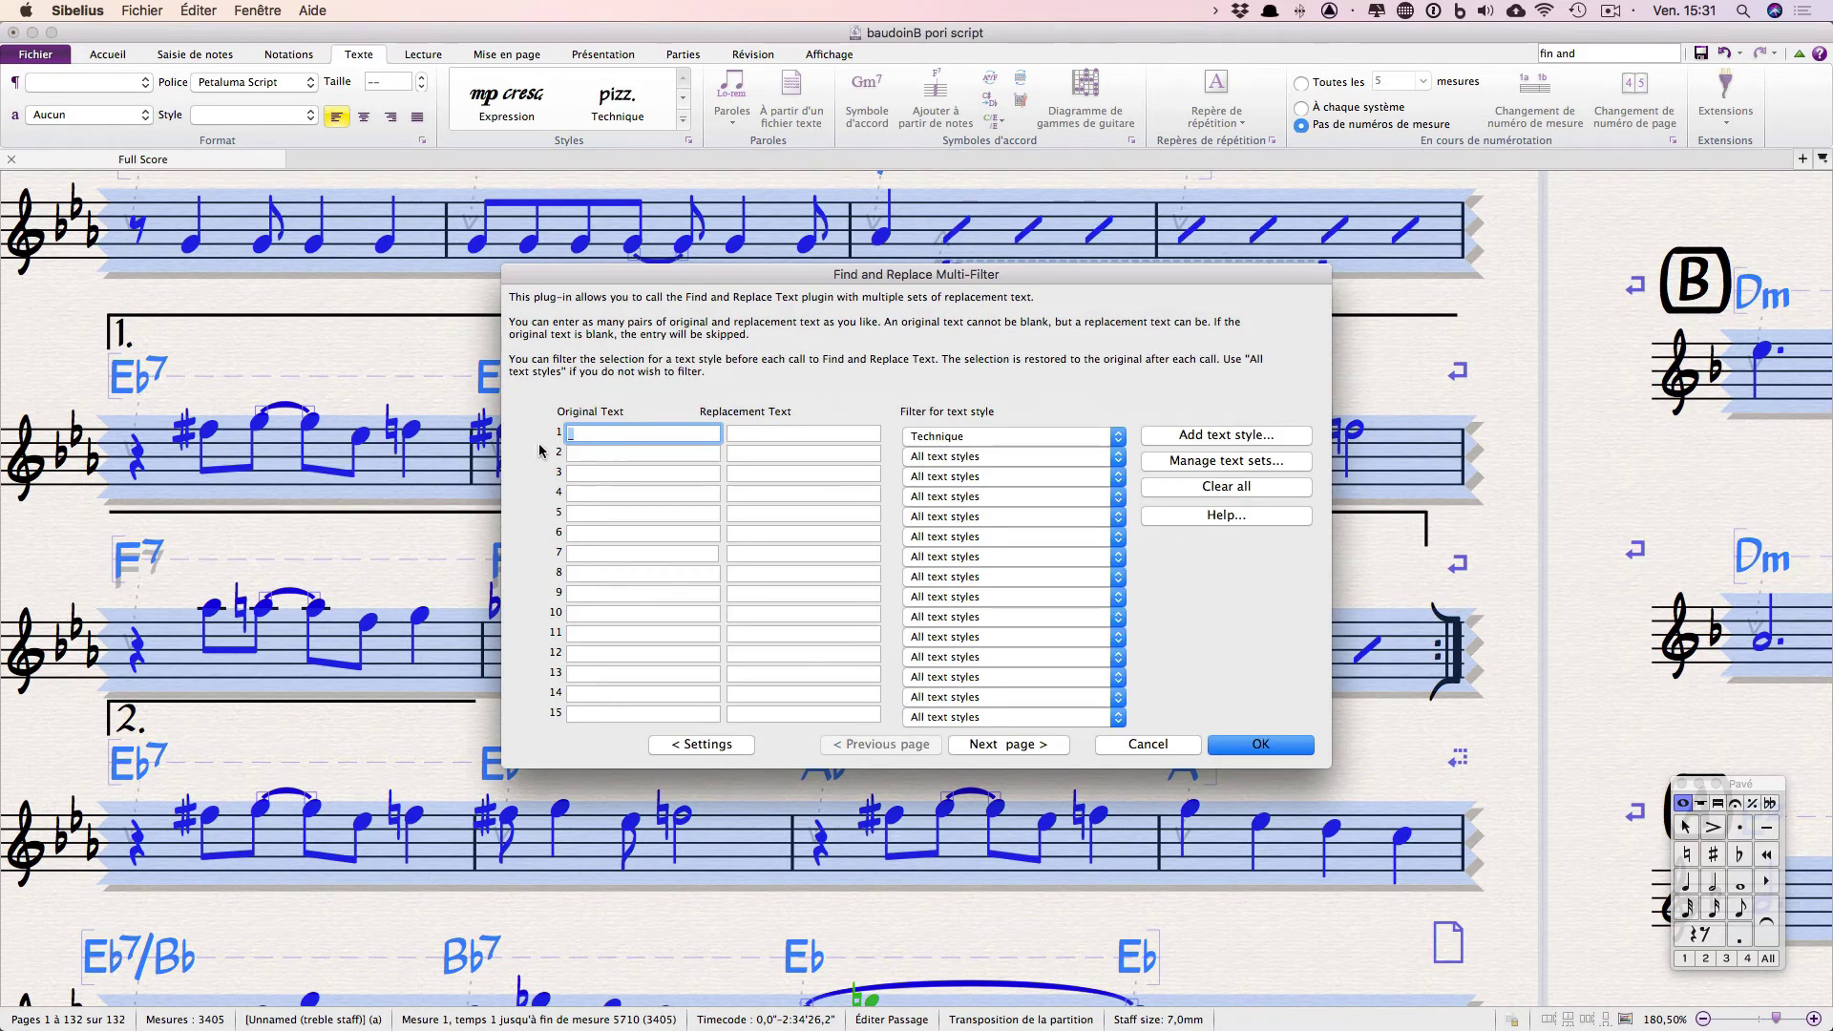
# - Remove all underscores from Technique-style text by replacing "_" with nothing, and dismiss the completion message
pyautogui.click(625, 432)
pyautogui.click(758, 434)
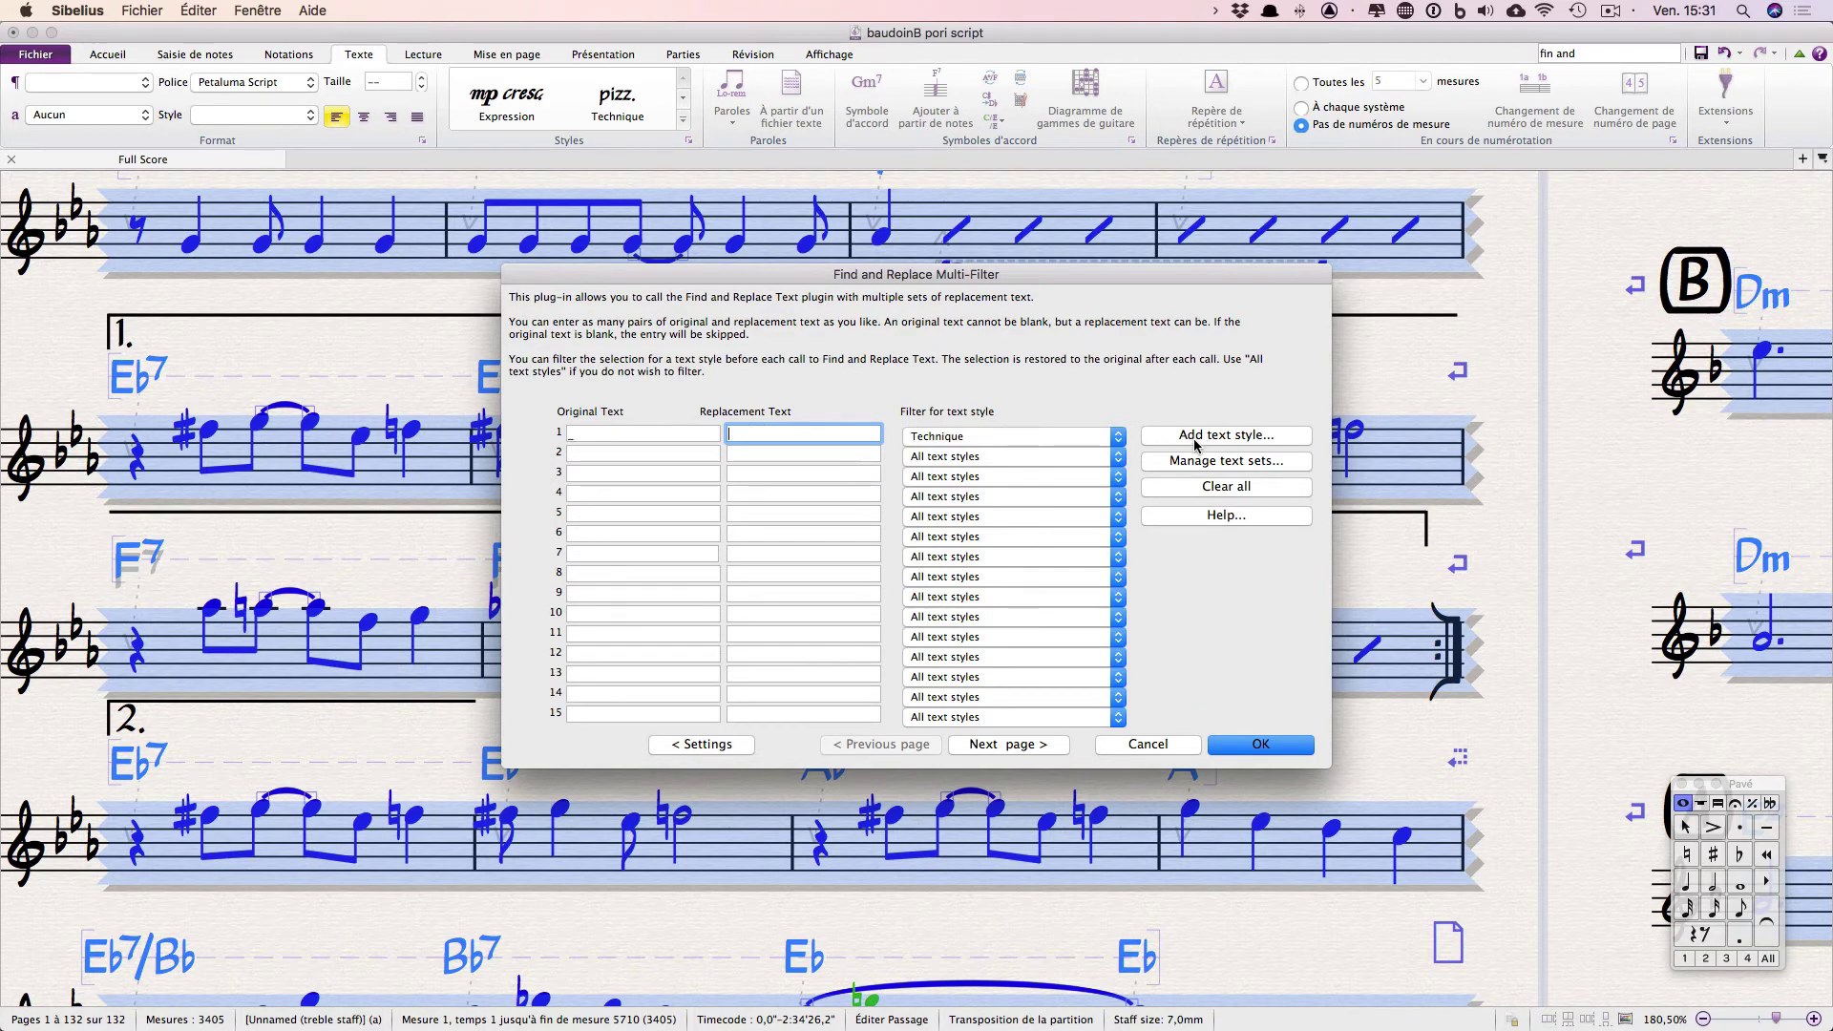
pyautogui.click(1096, 433)
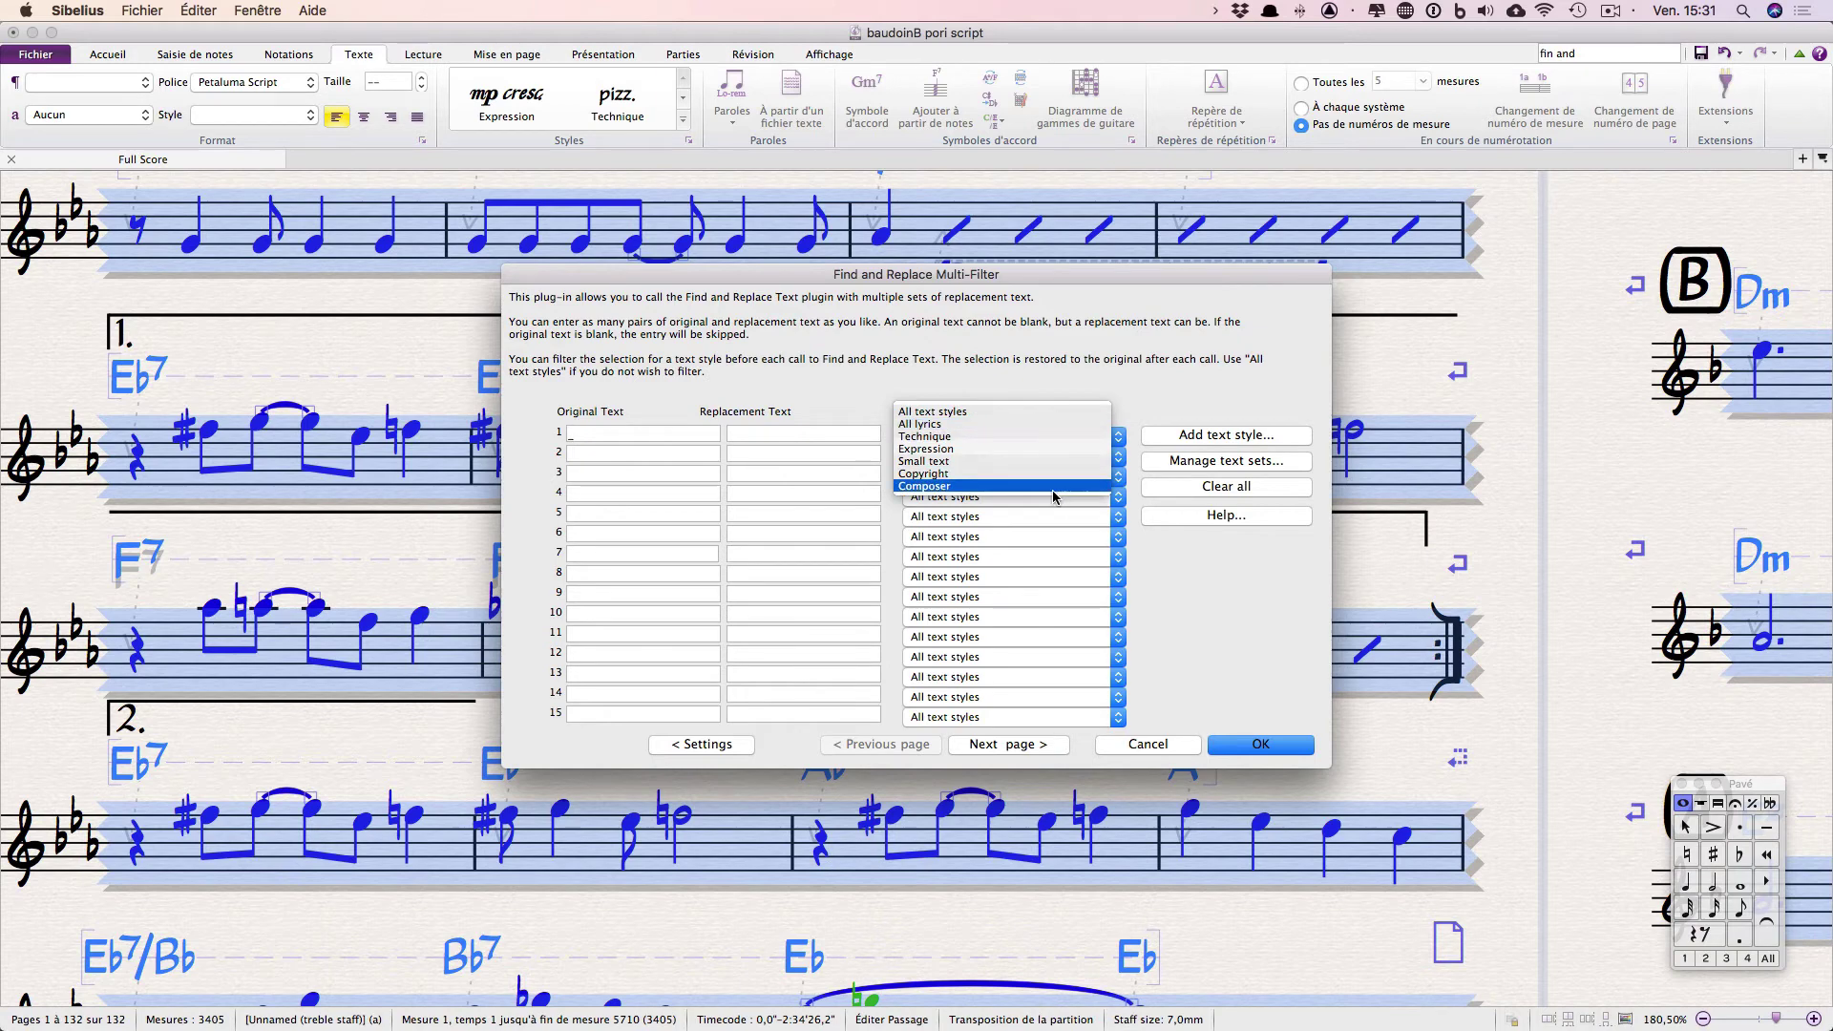
pyautogui.click(1196, 434)
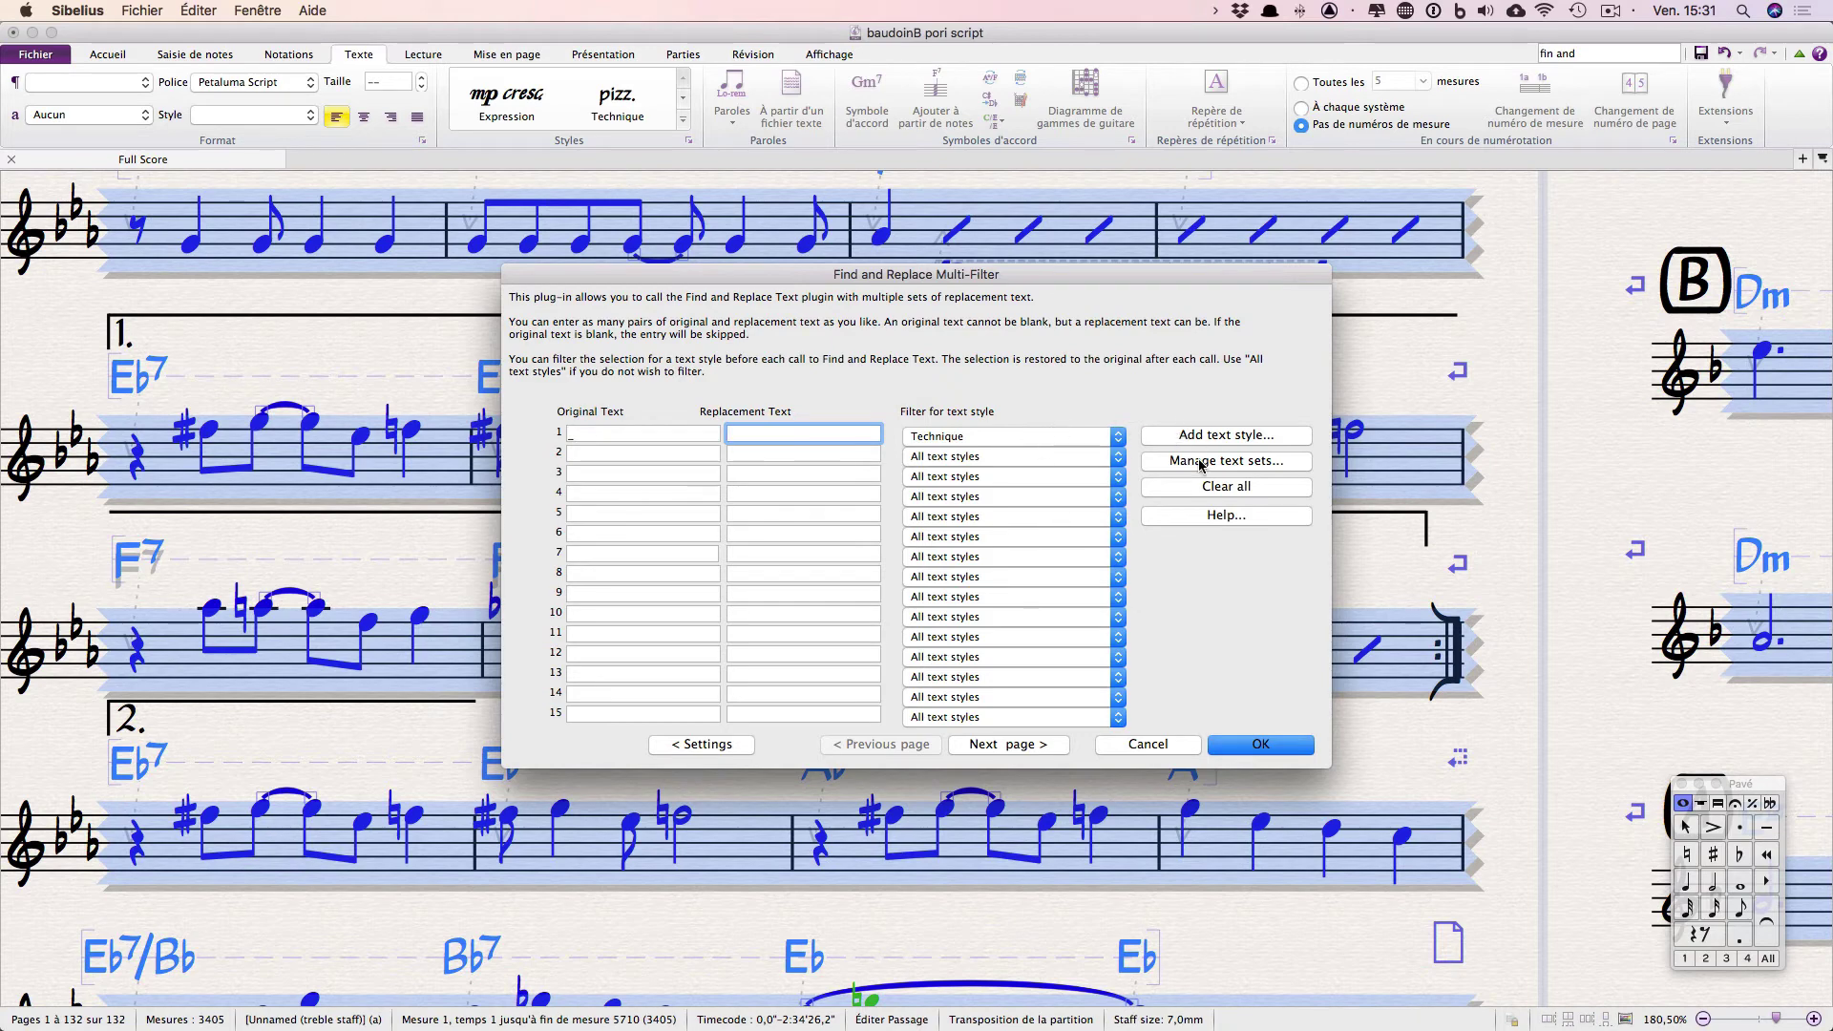
pyautogui.click(1269, 748)
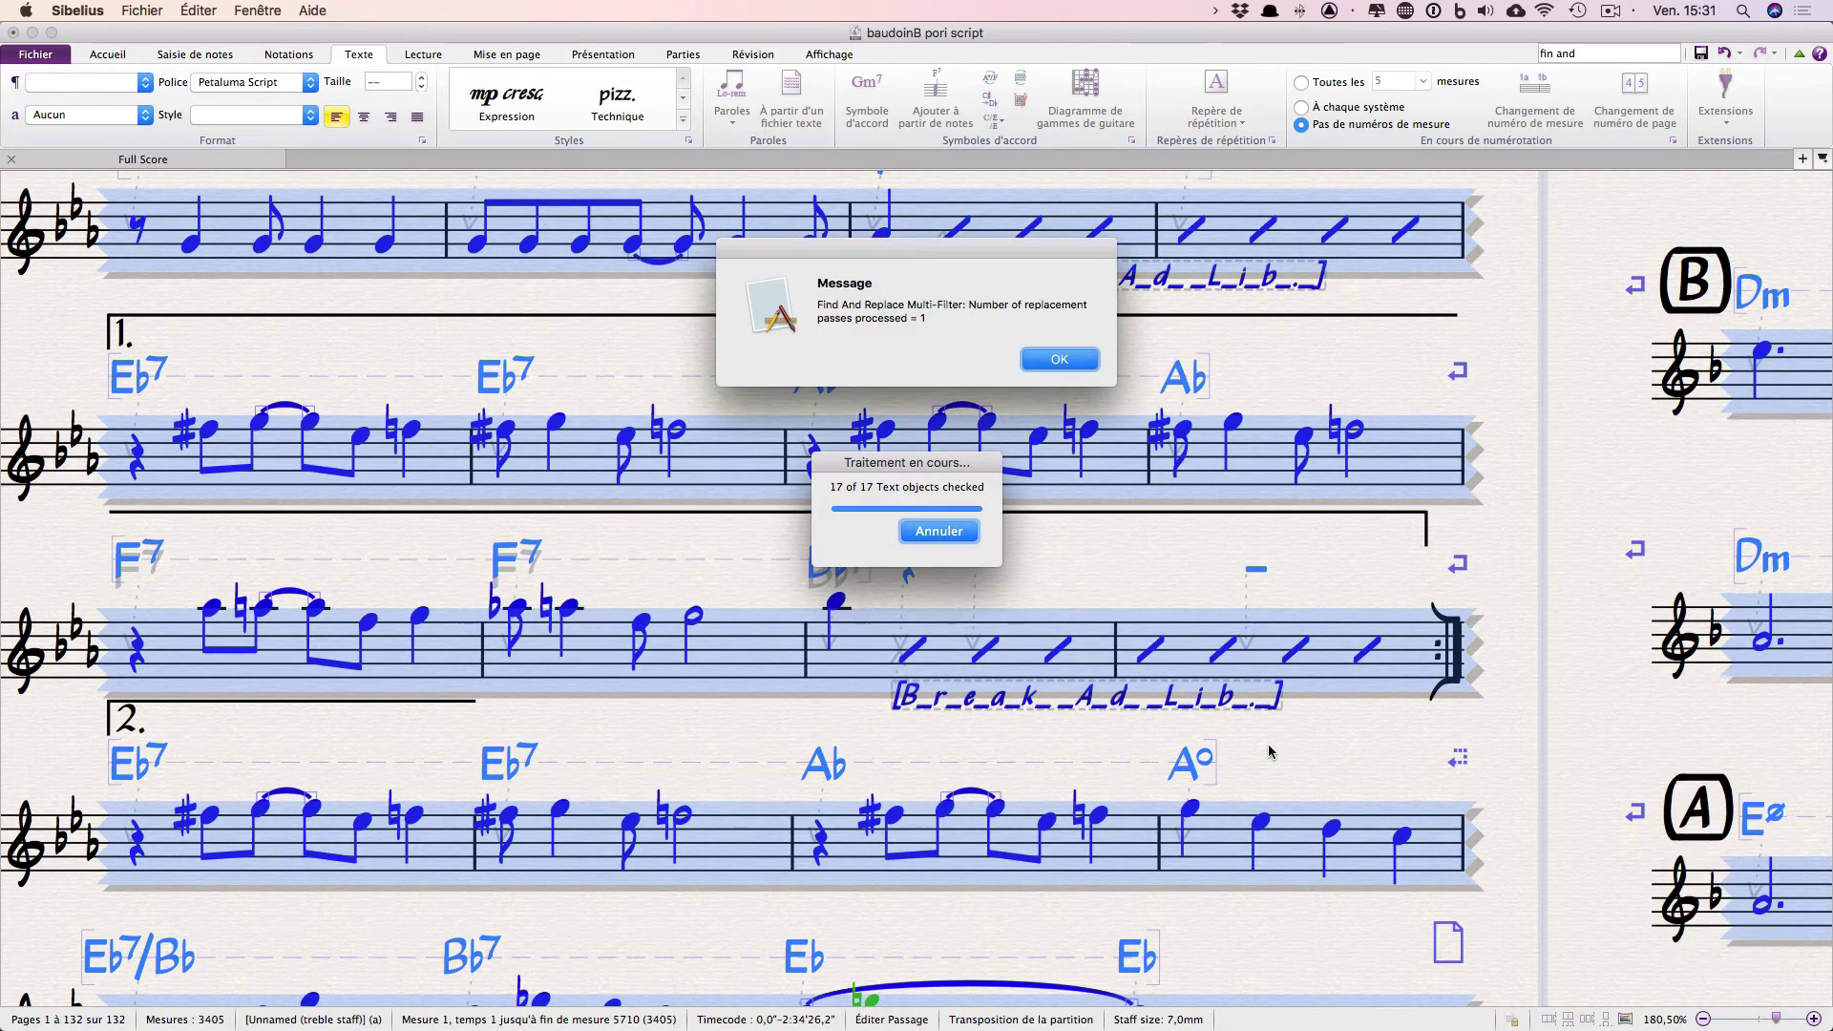
pyautogui.click(1055, 361)
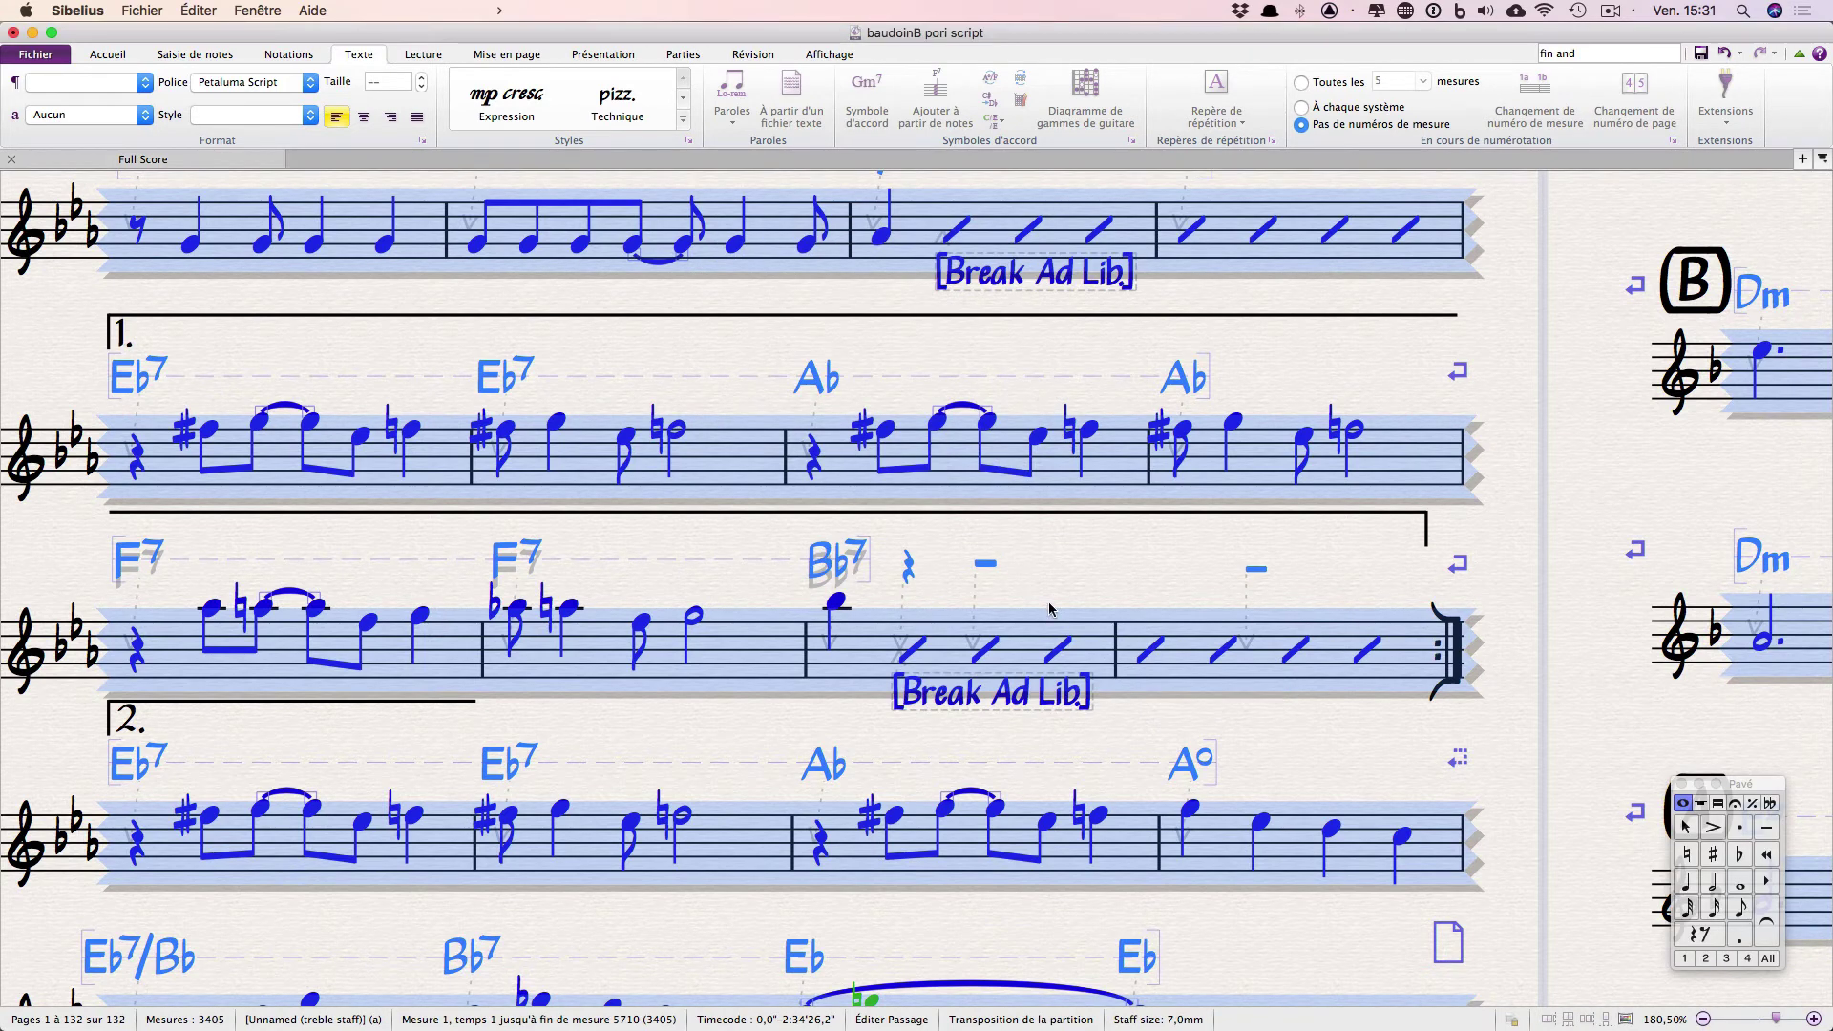
# - Filter the selection to Technique-style text containing "[" with the advanced filter
pyautogui.press('super+k')
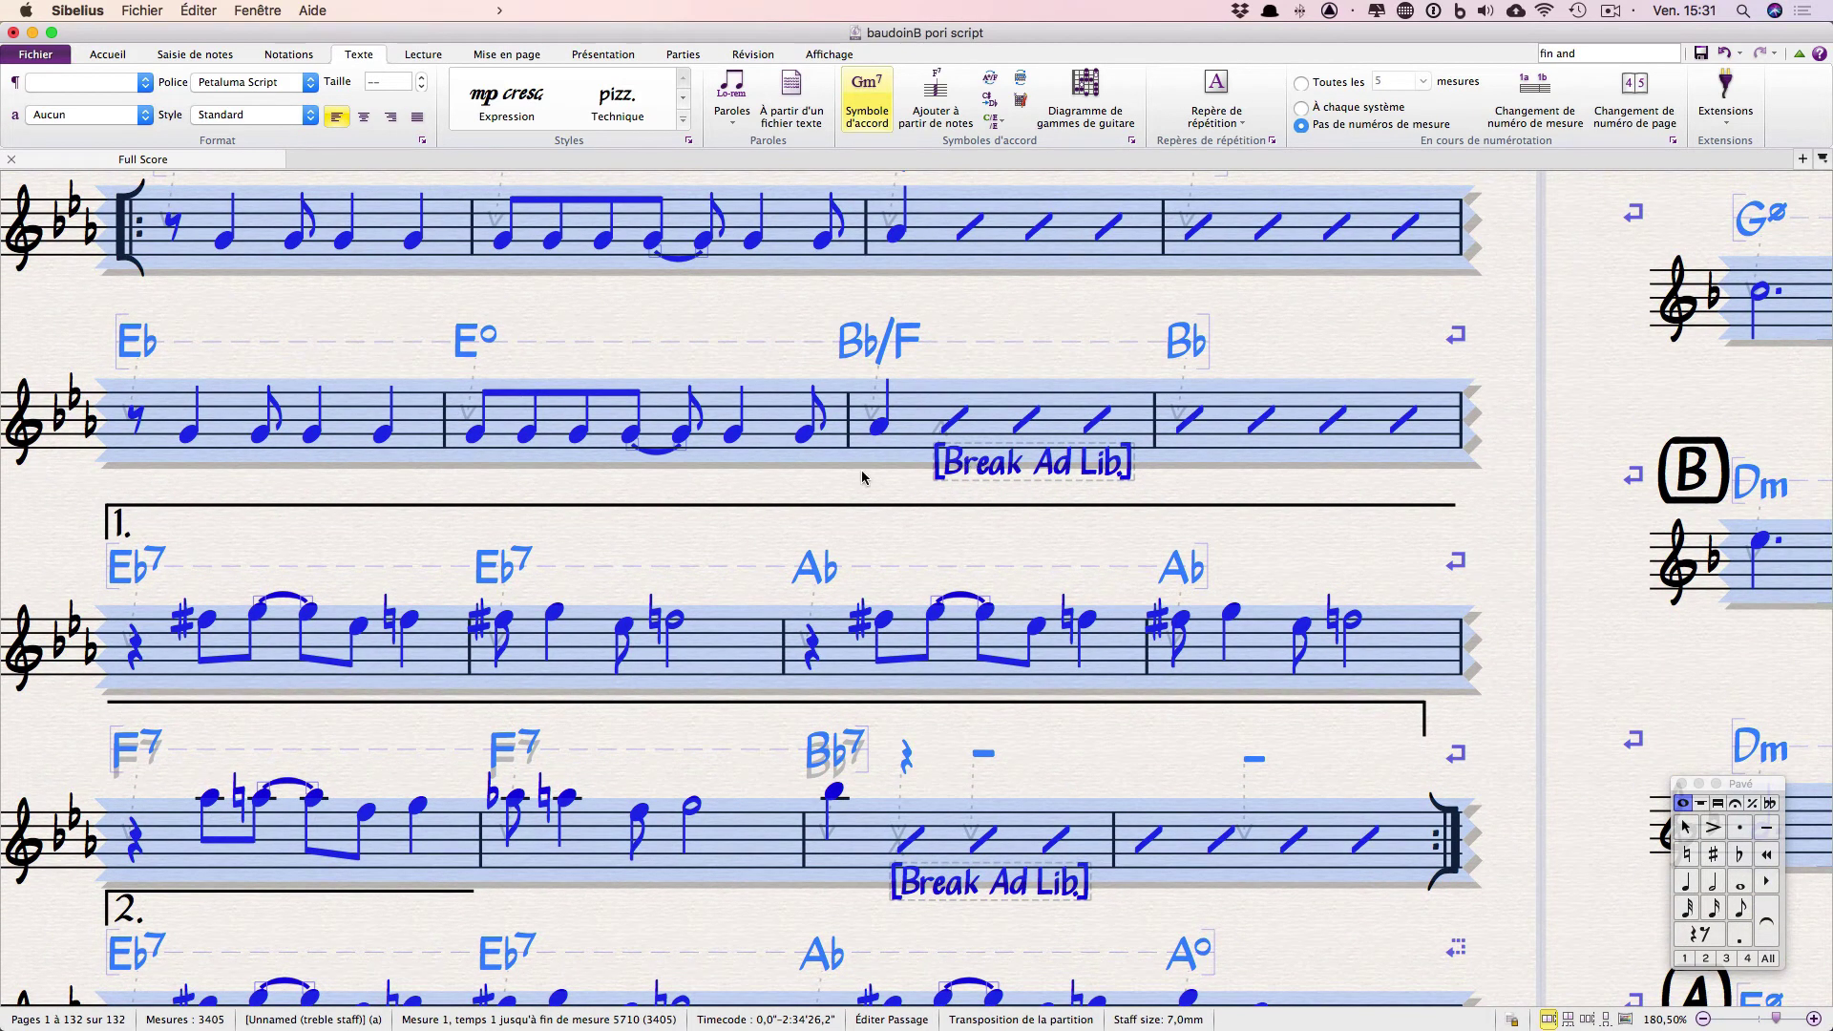
pyautogui.scroll(5, 776, 477)
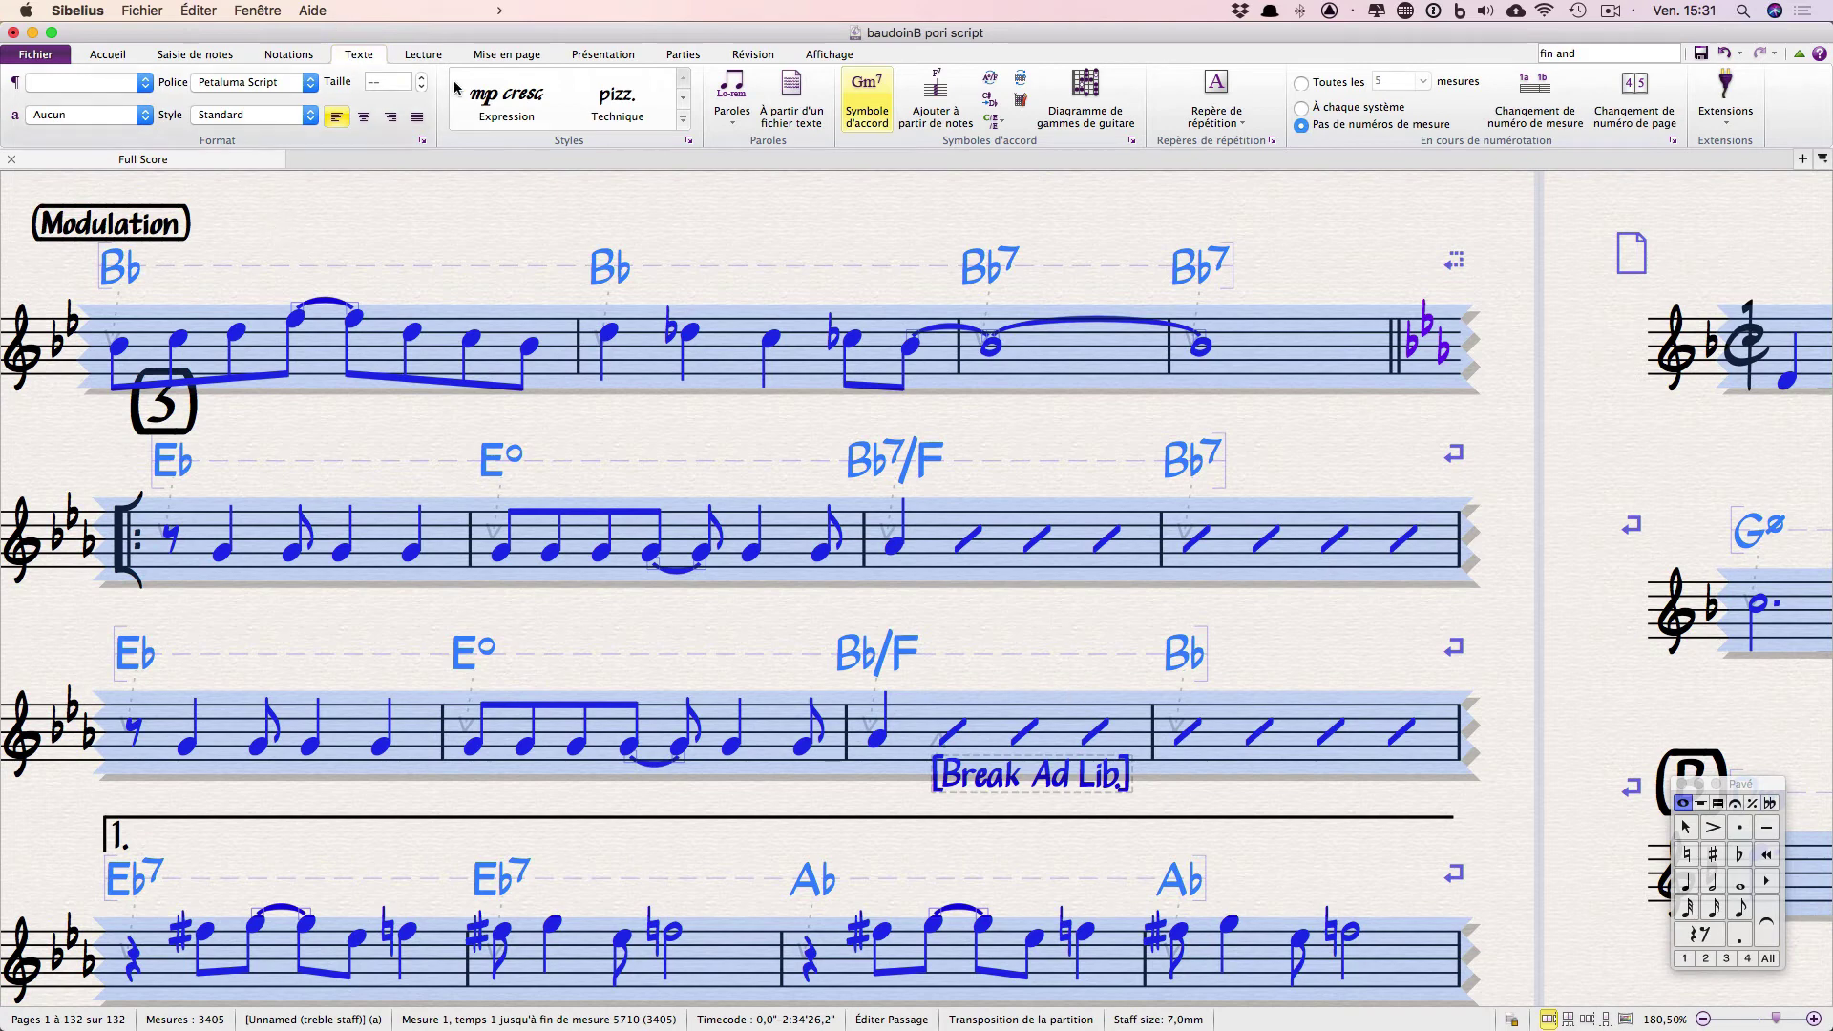
pyautogui.click(110, 54)
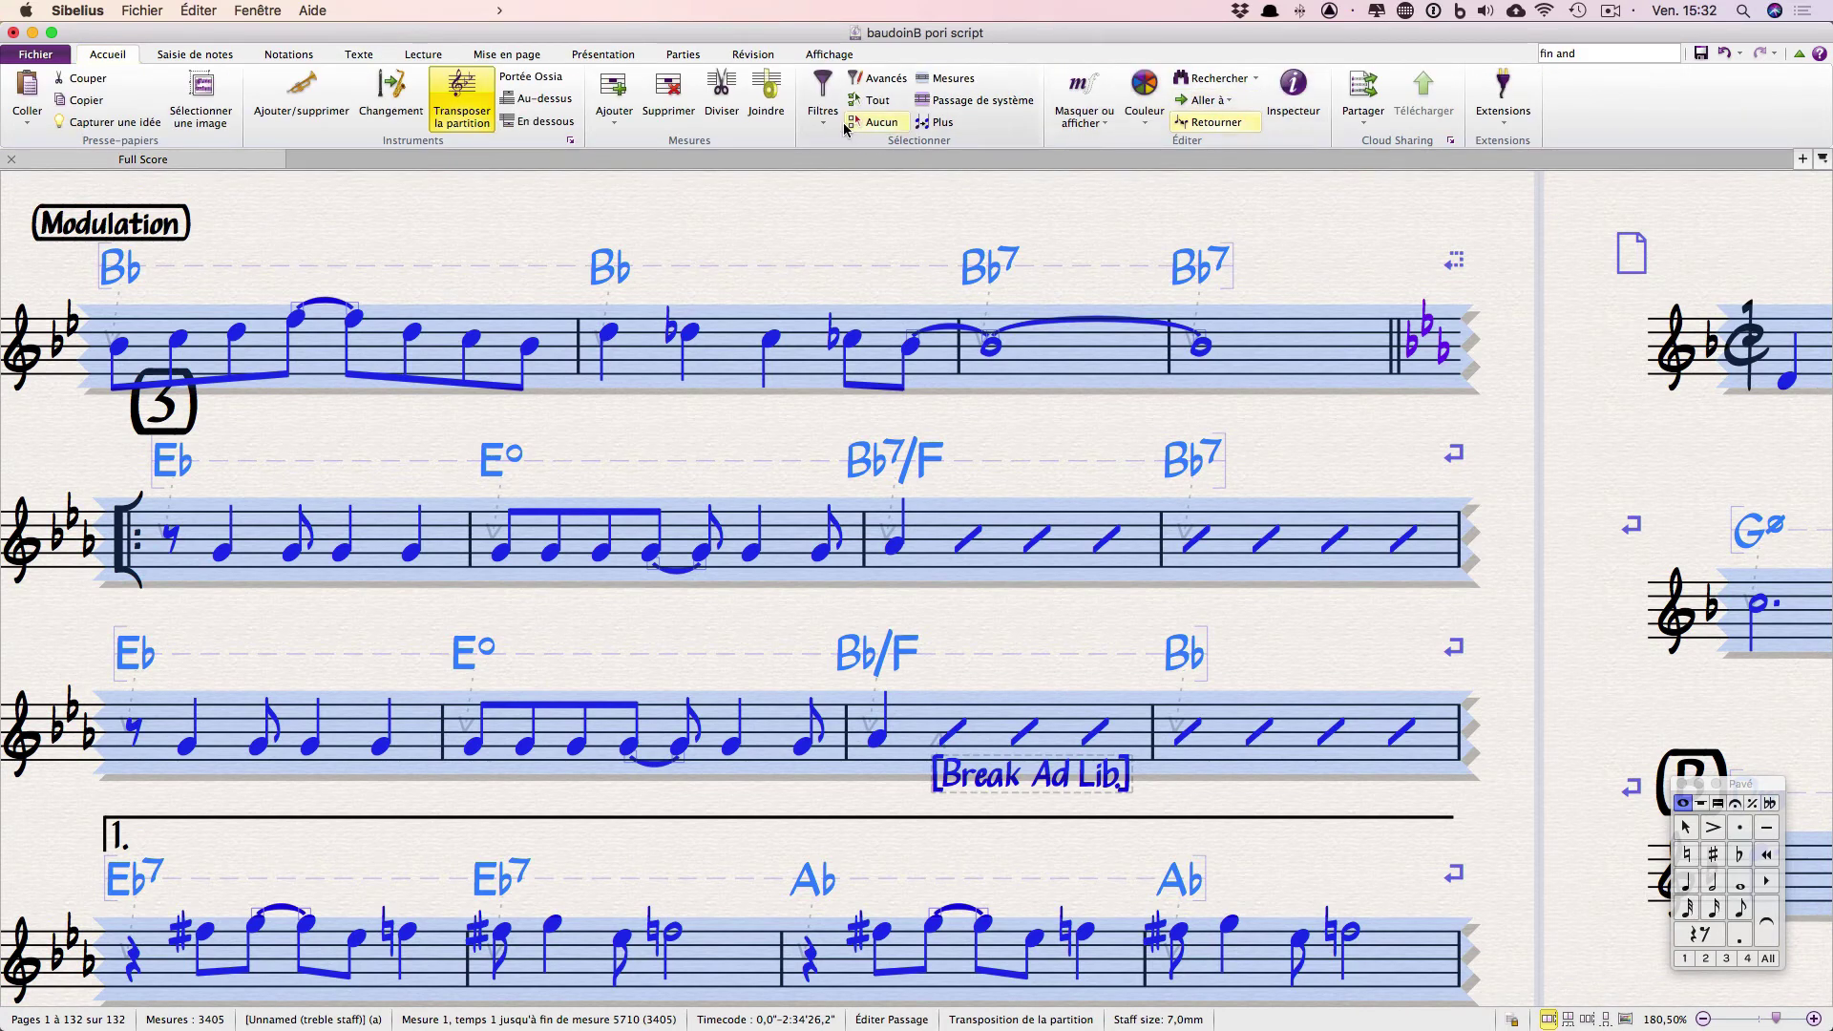
pyautogui.click(885, 77)
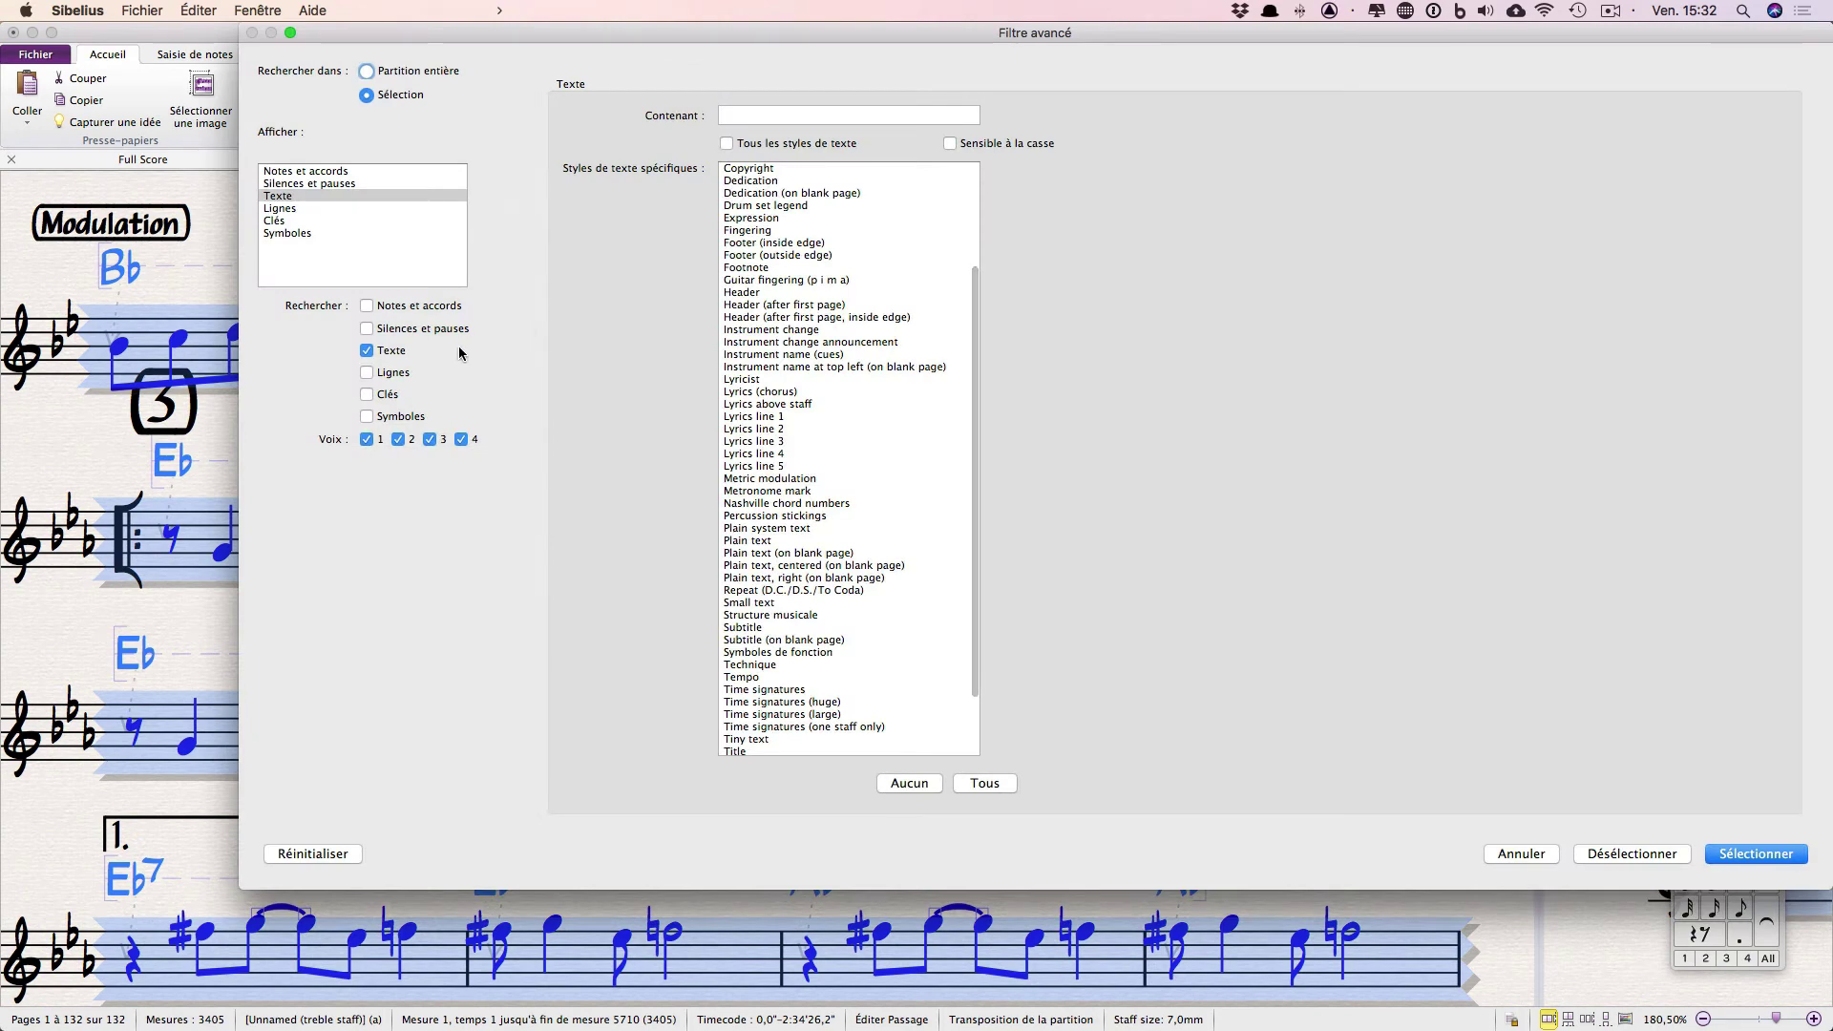
pyautogui.click(725, 118)
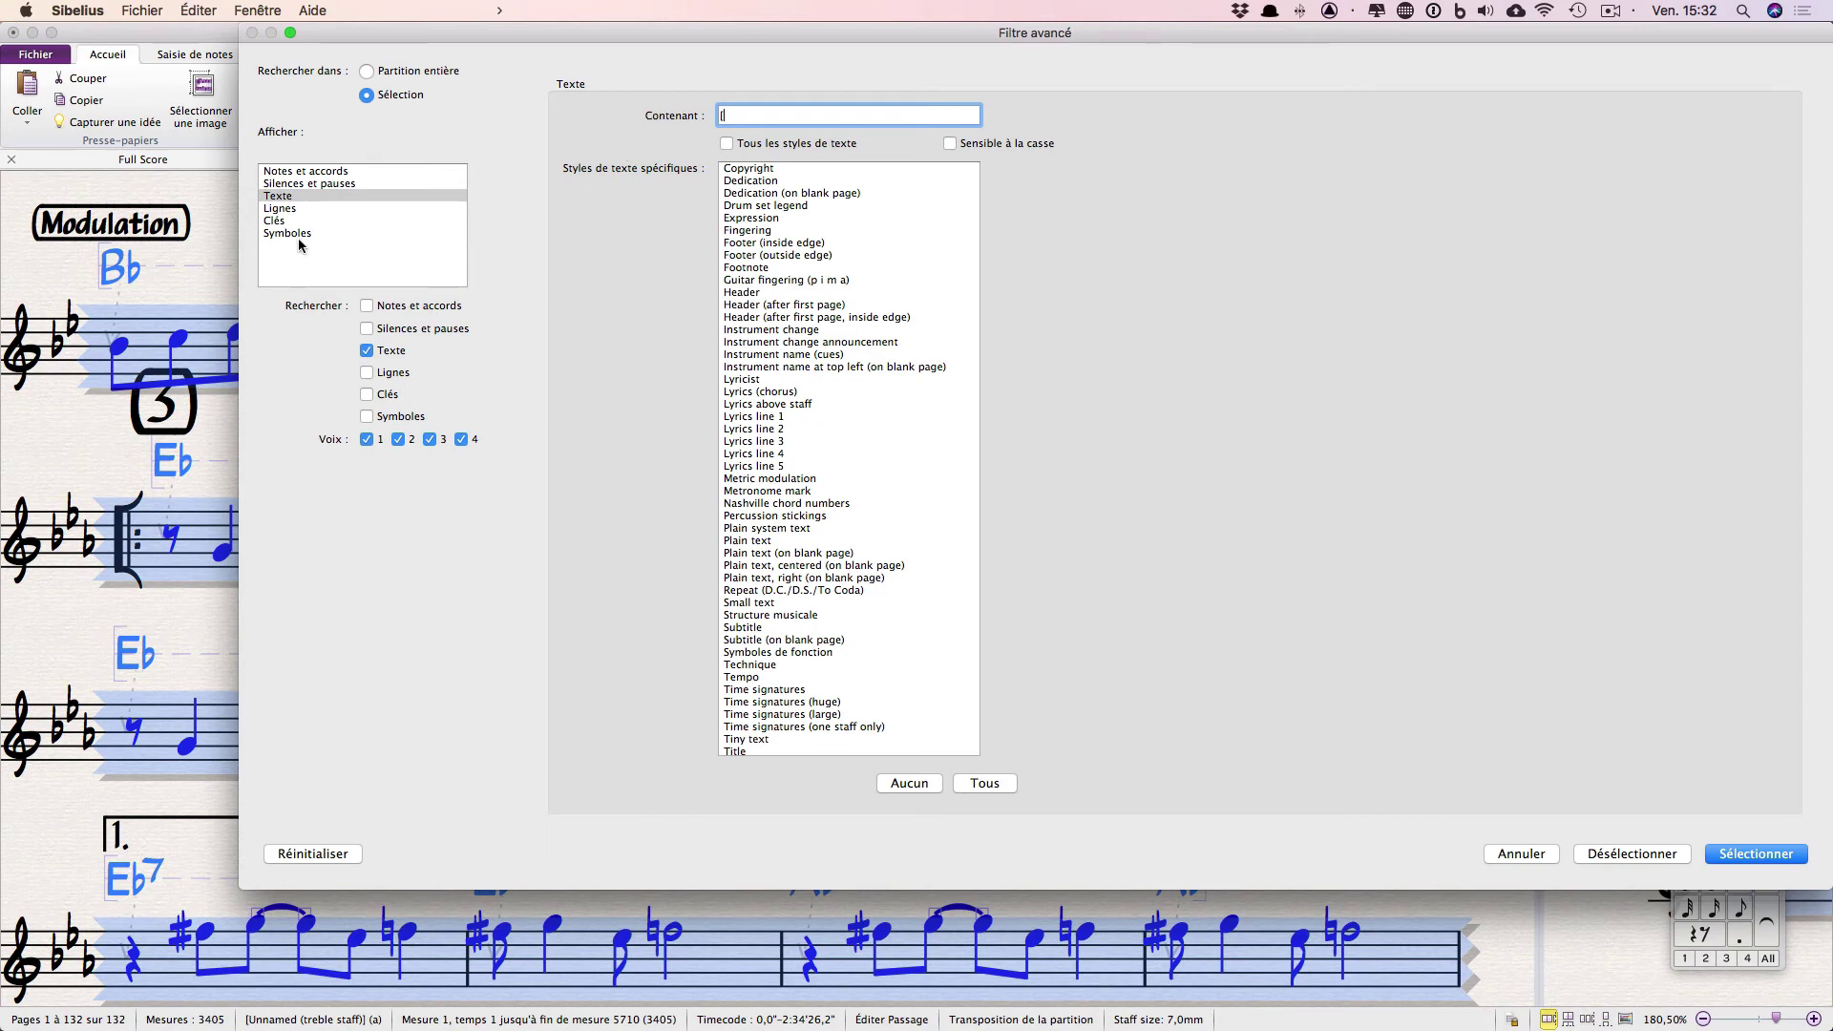
pyautogui.scroll(-3, 853, 435)
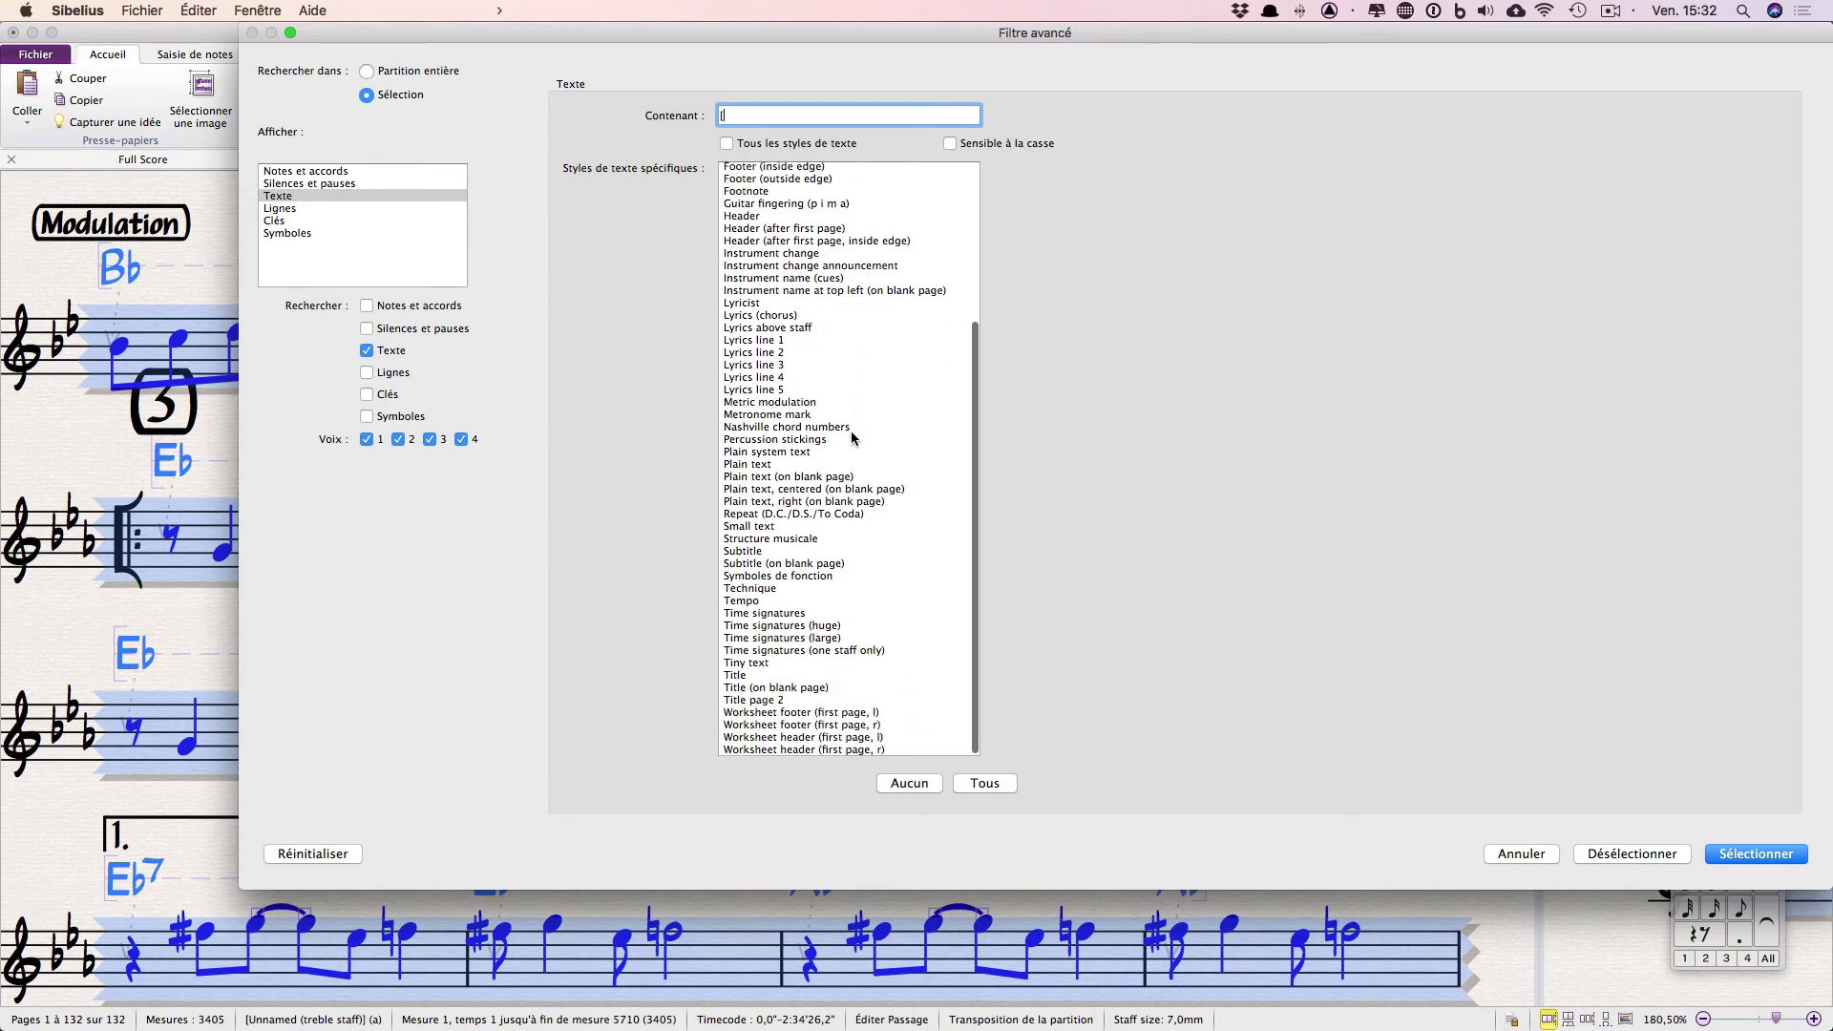
pyautogui.click(764, 589)
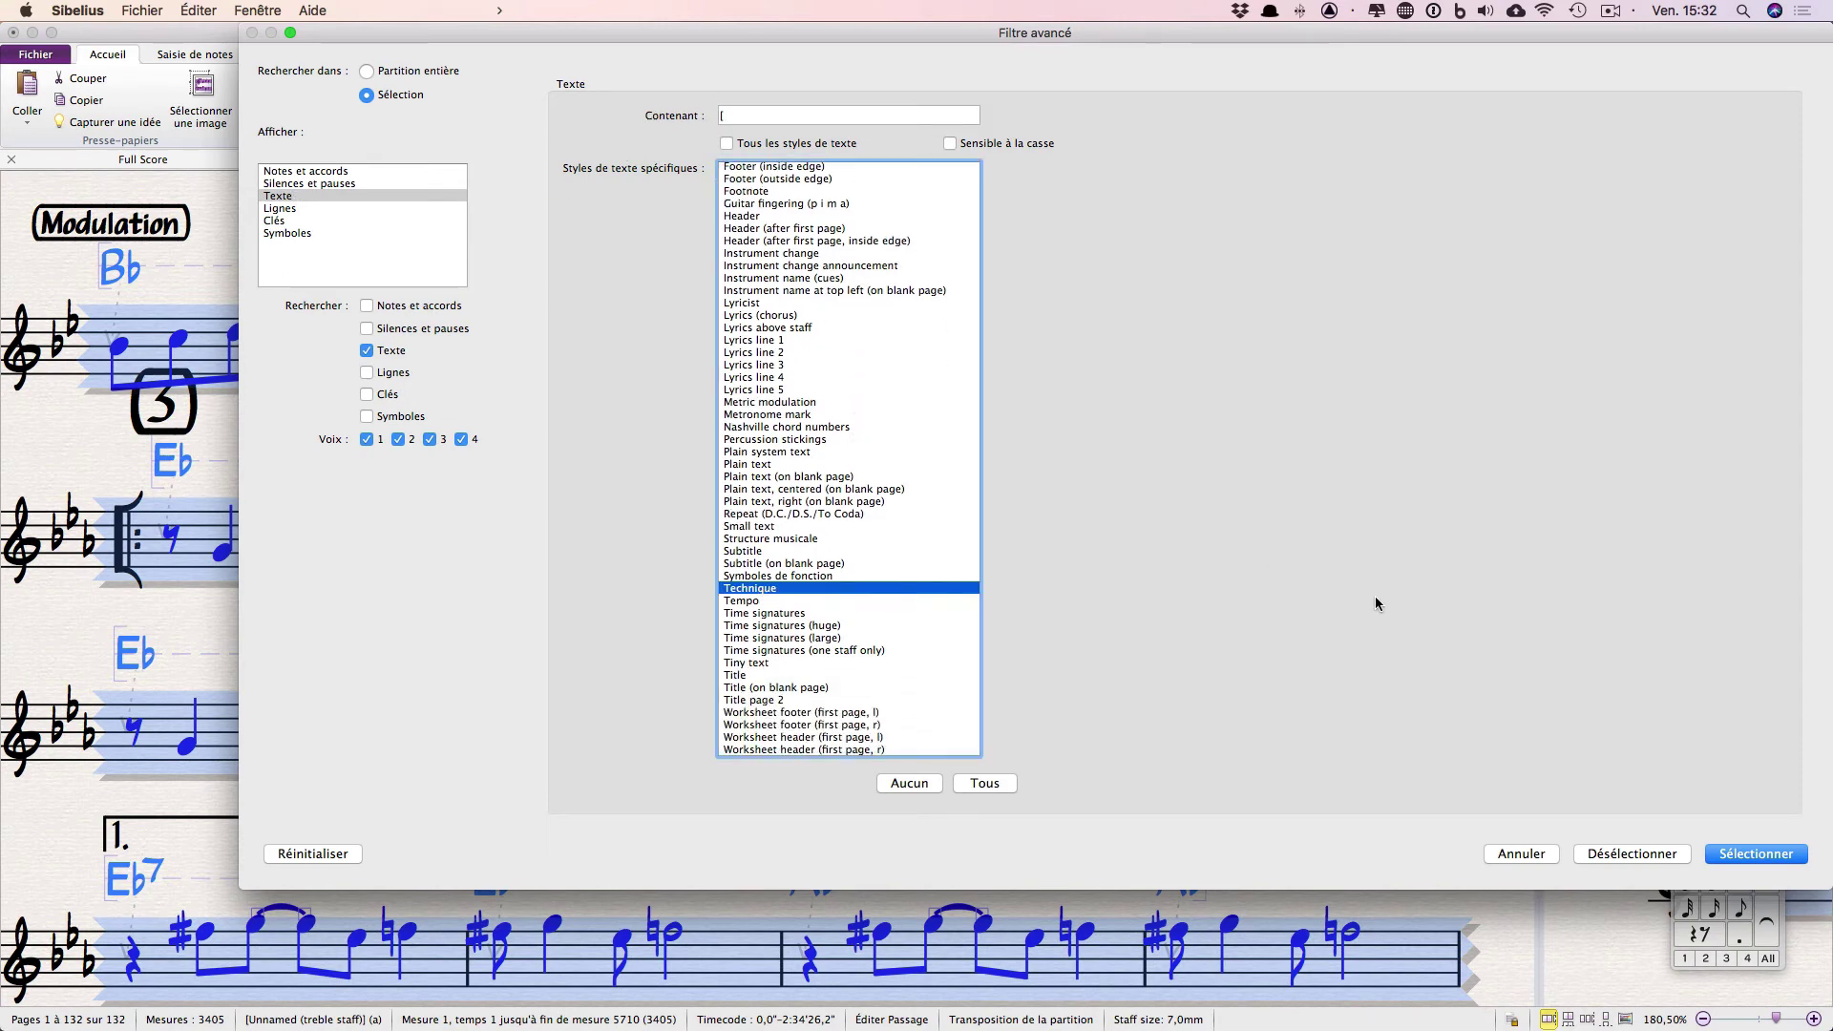
pyautogui.click(1752, 857)
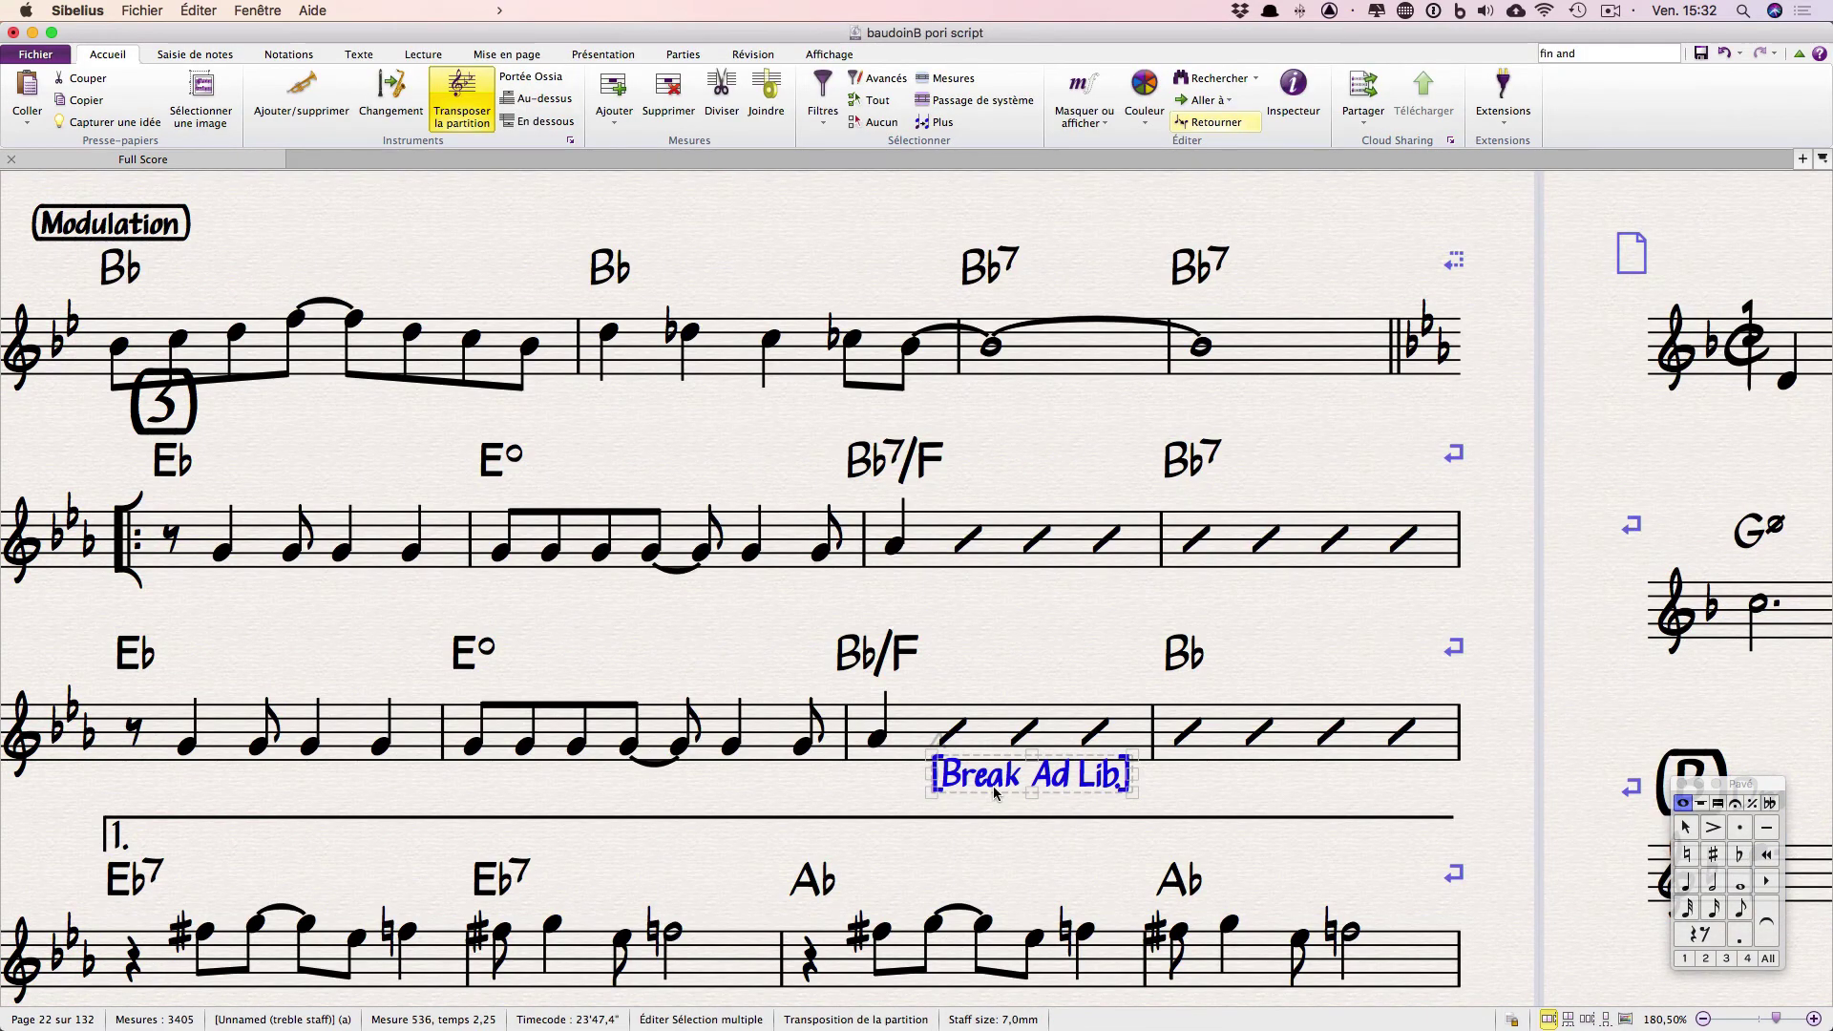
# - Change the font of the filtered bracketed Technique texts to Pori Rehearsal Underline
pyautogui.scroll(-10, 982, 773)
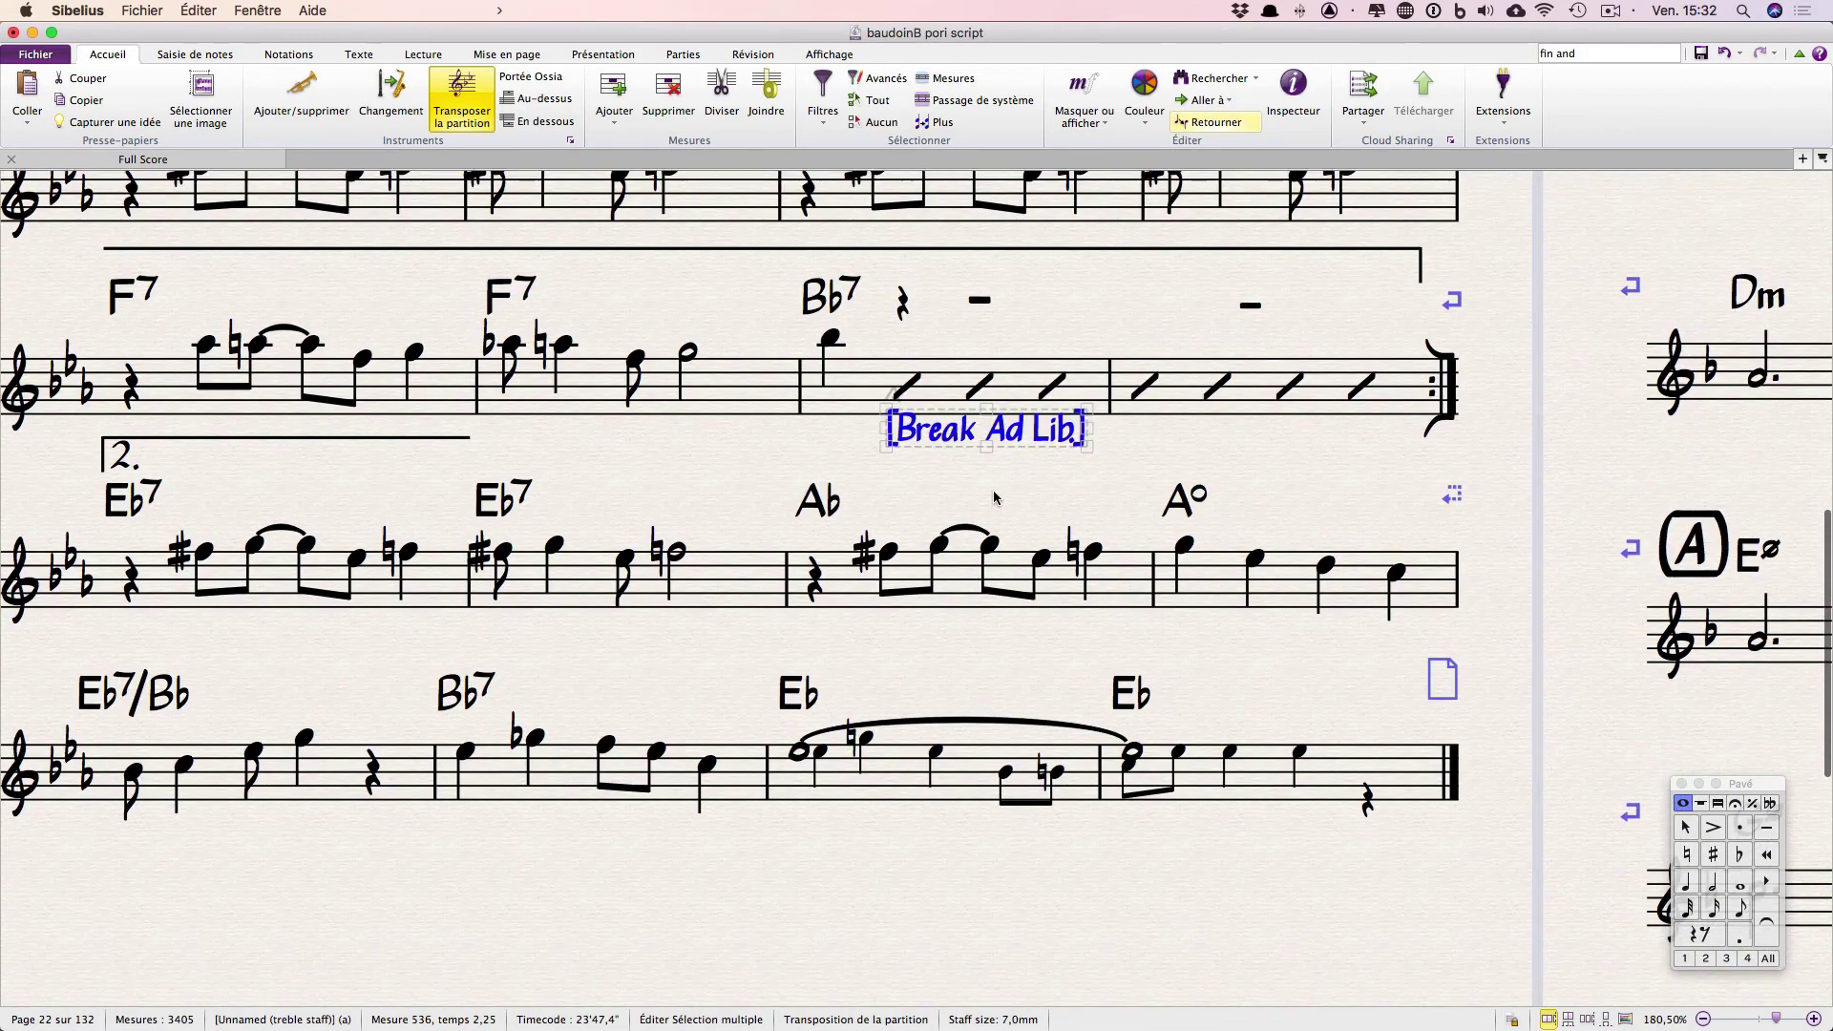
pyautogui.scroll(4, 994, 495)
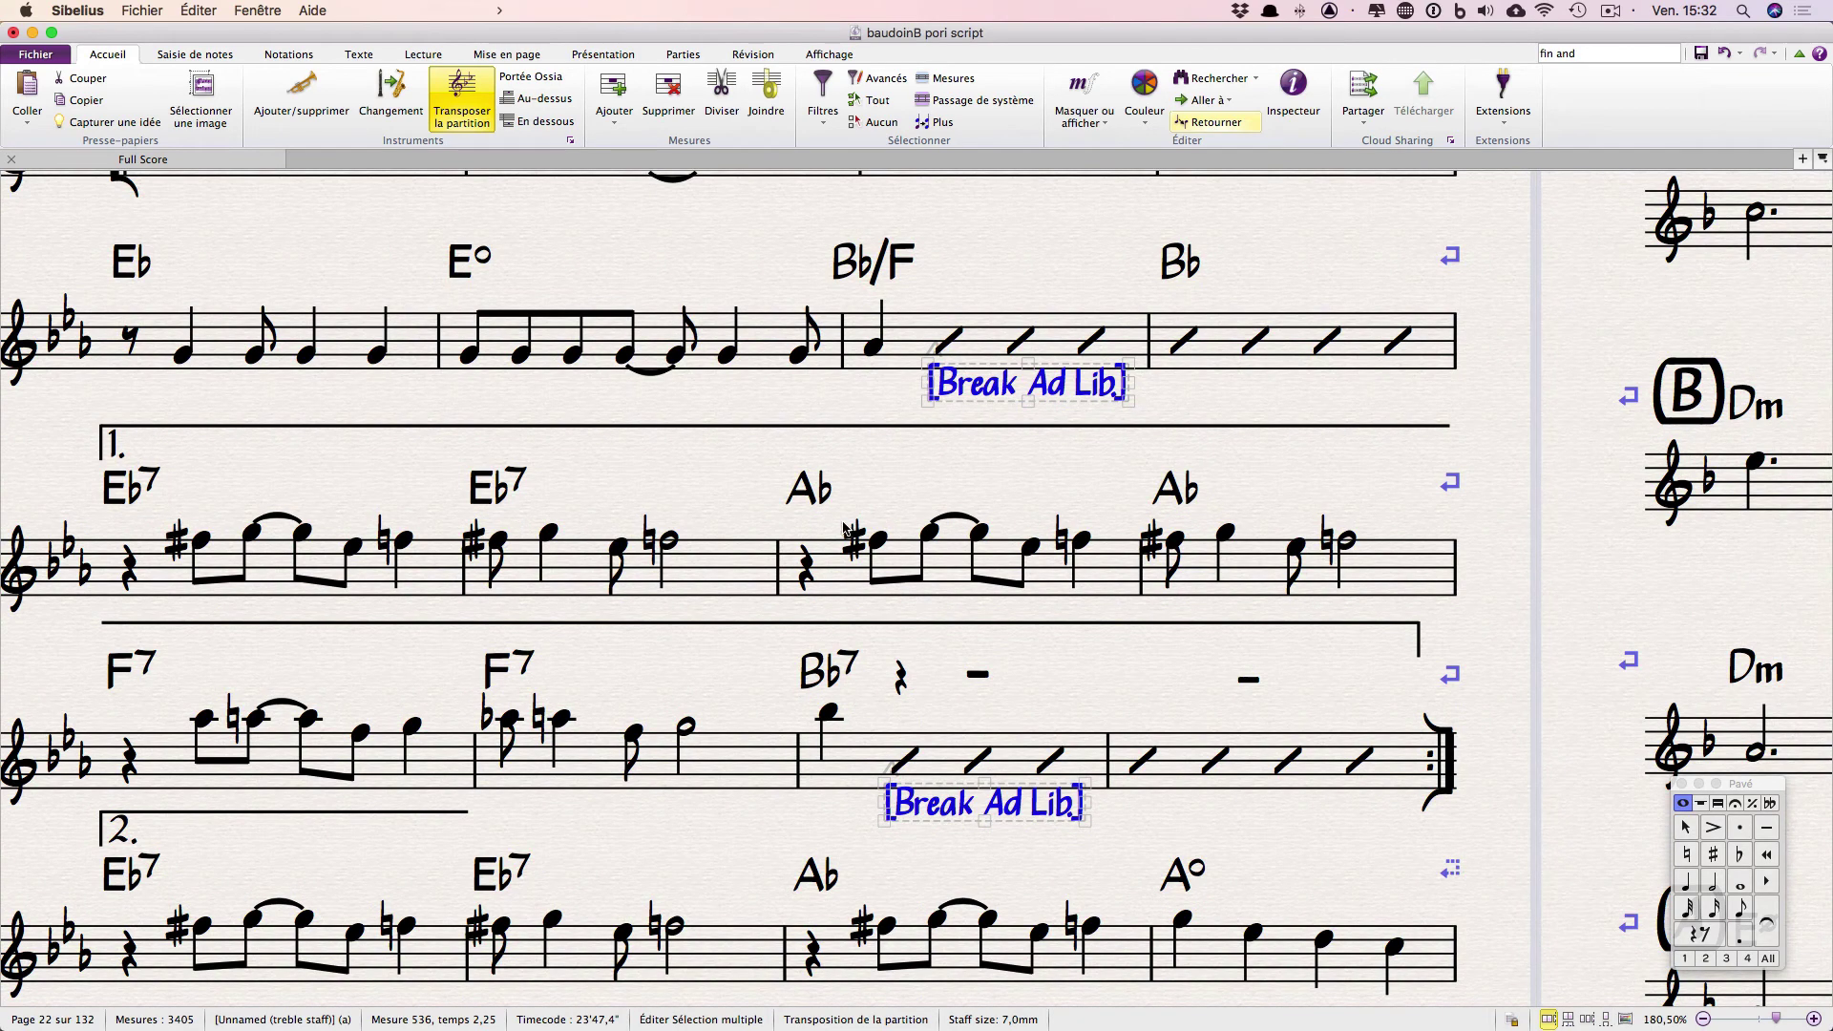
pyautogui.click(359, 54)
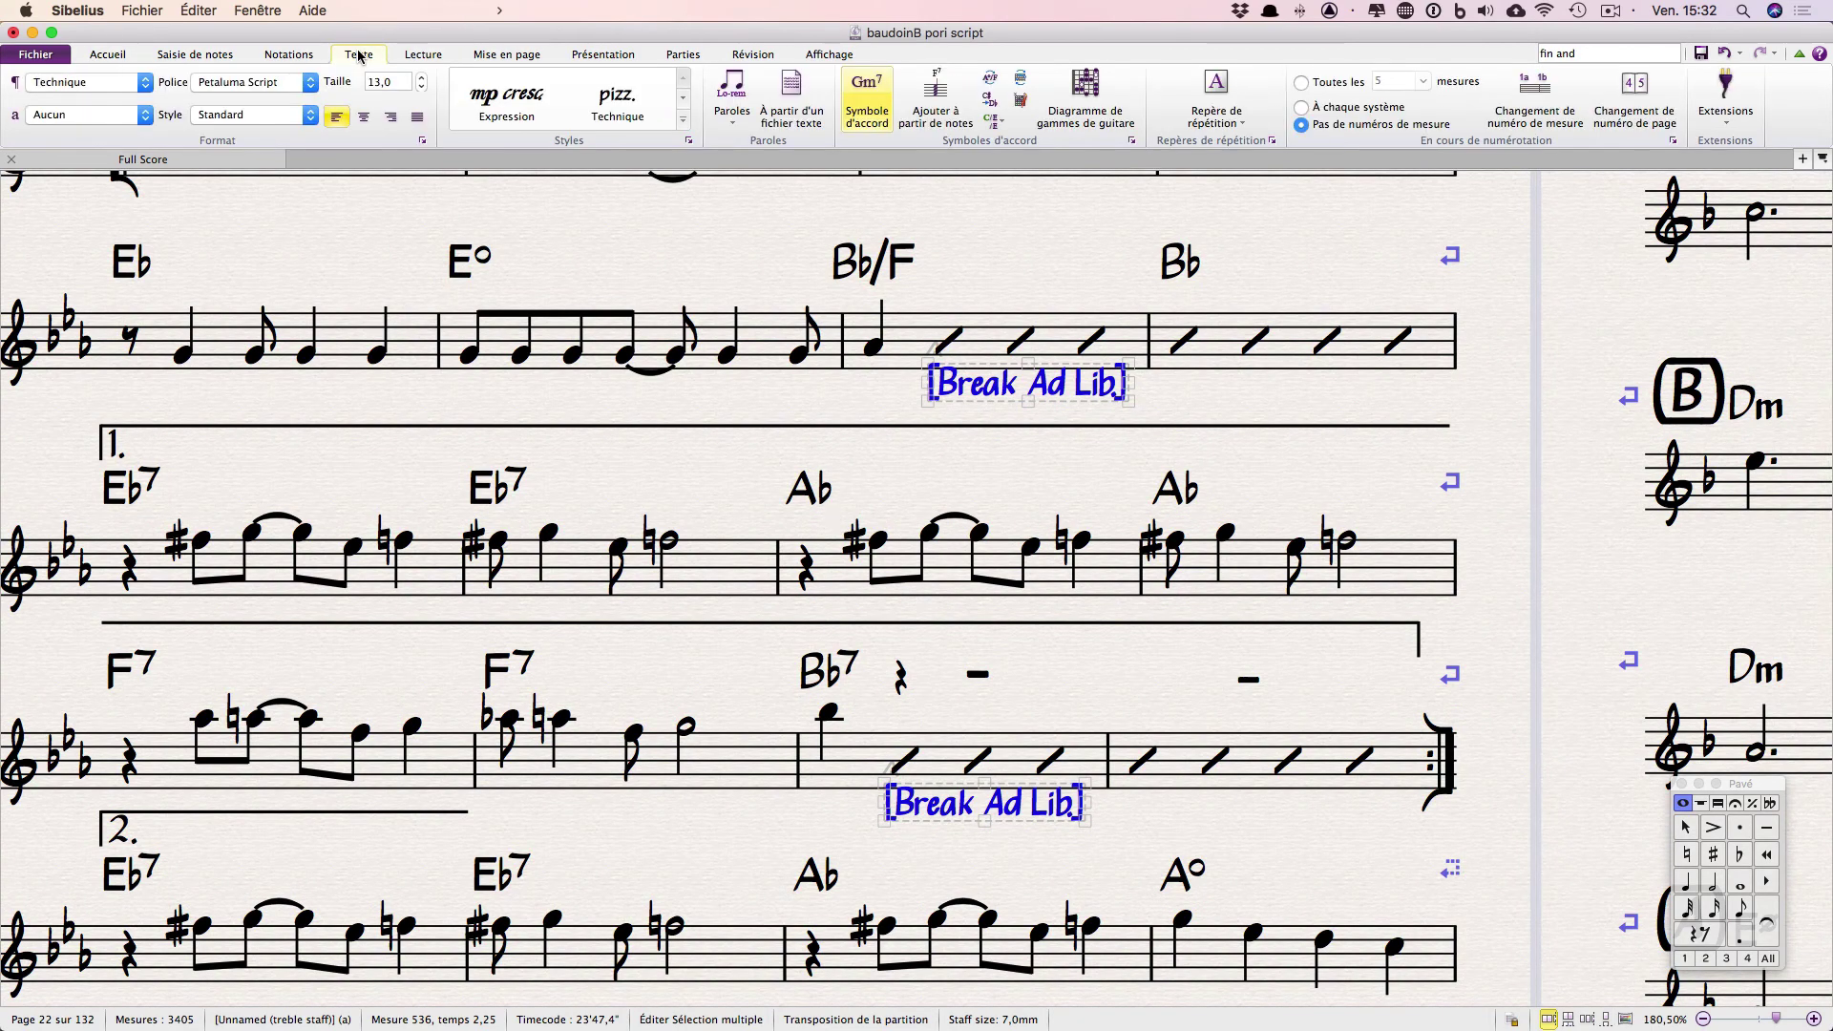
pyautogui.click(246, 82)
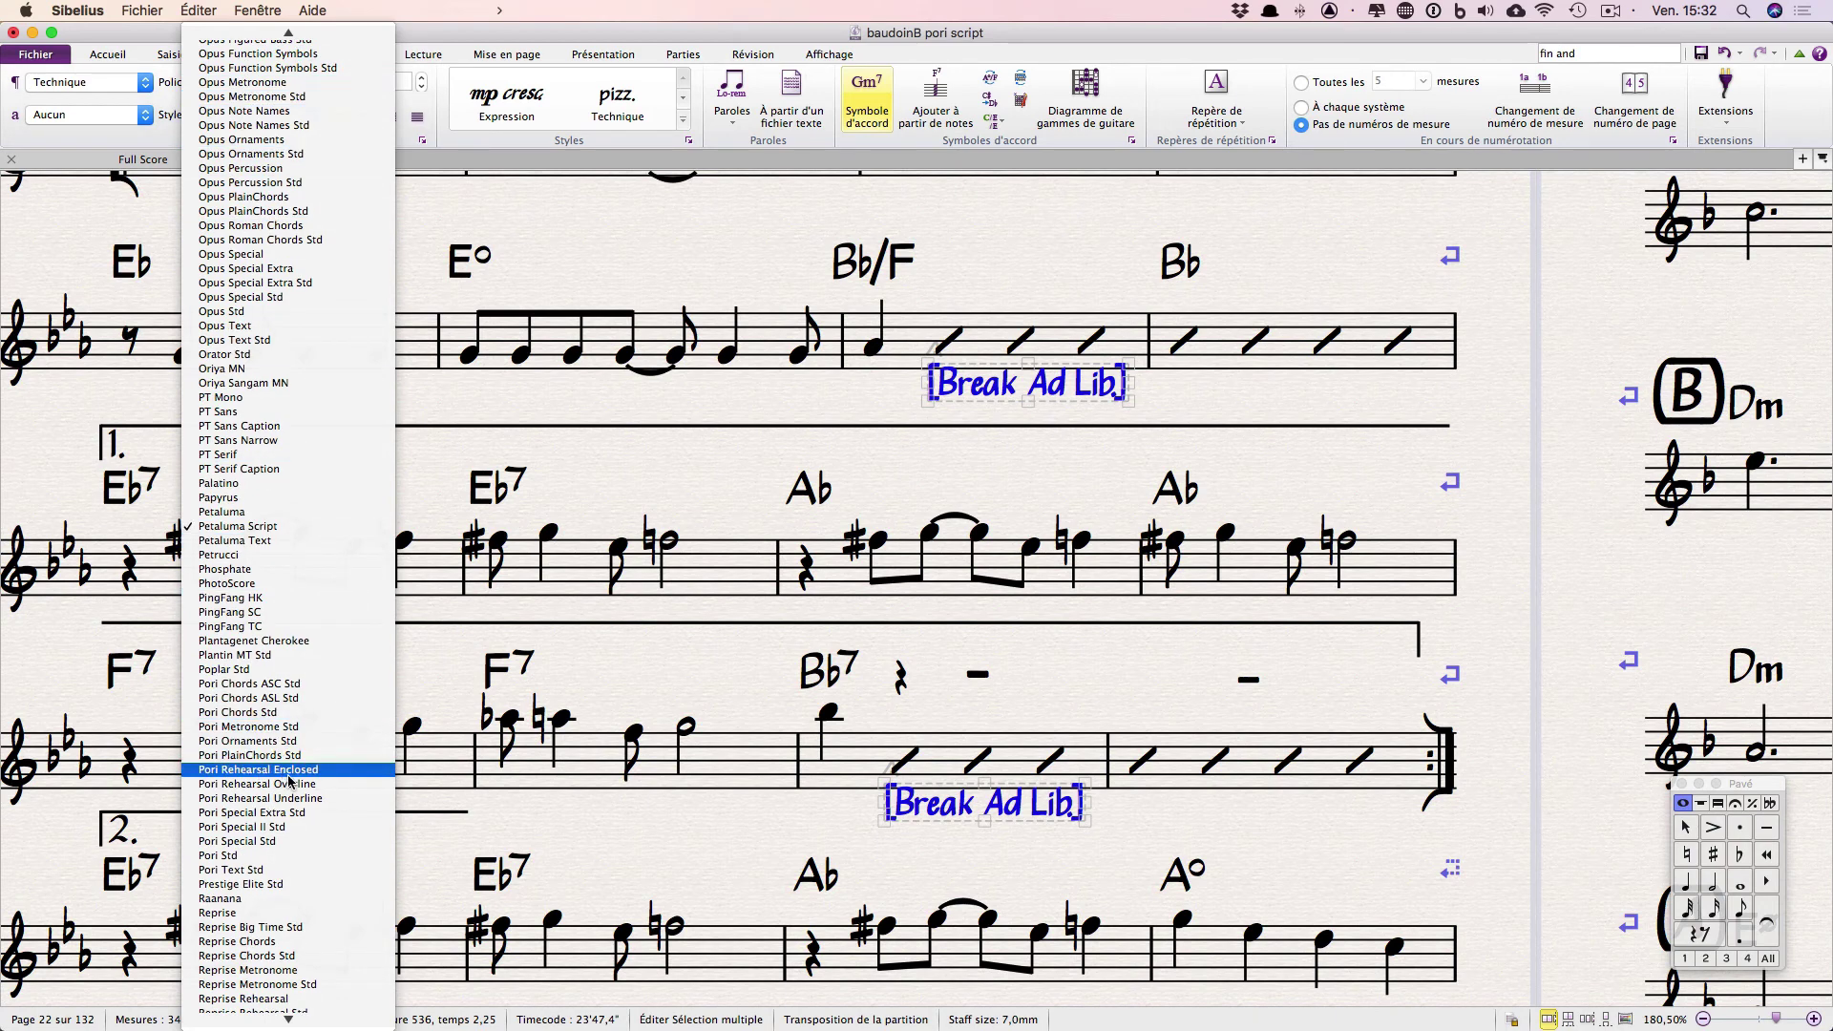
pyautogui.click(259, 798)
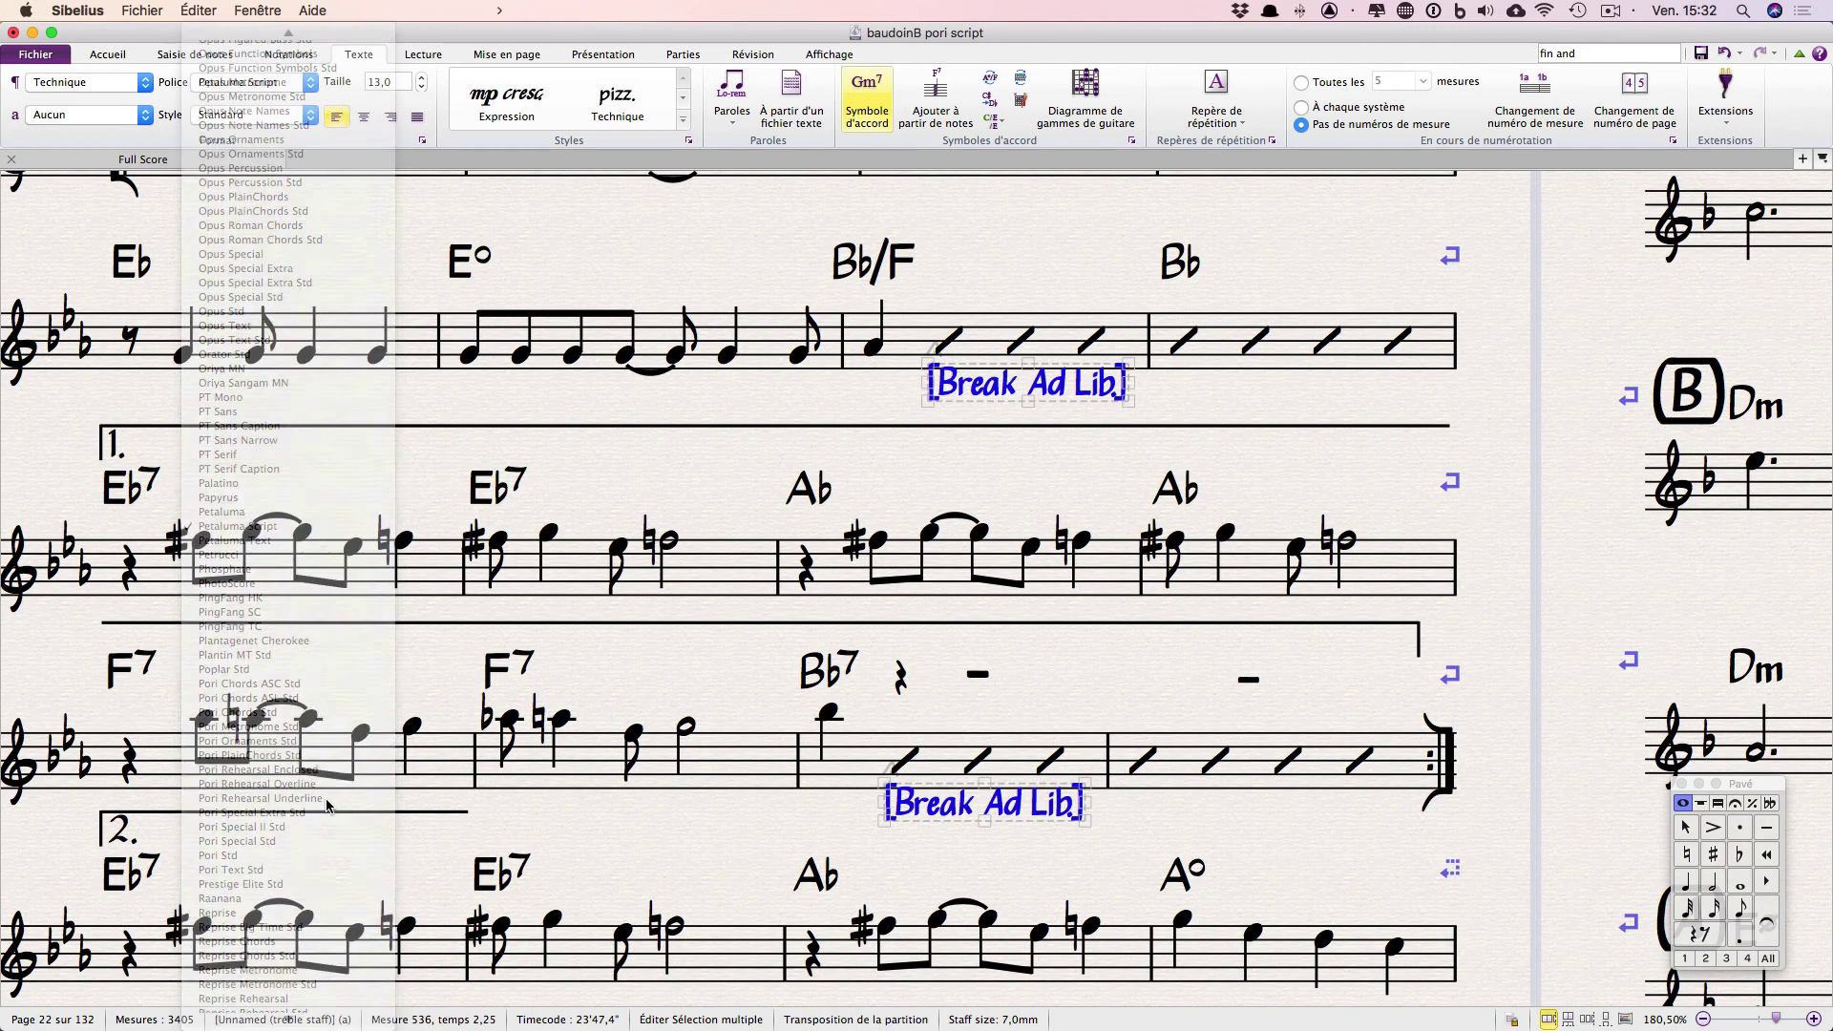
# - Deselect the texts and examine the reformatted bracketed labels on various pages of the score
pyautogui.press('Escape')
pyautogui.press('End')
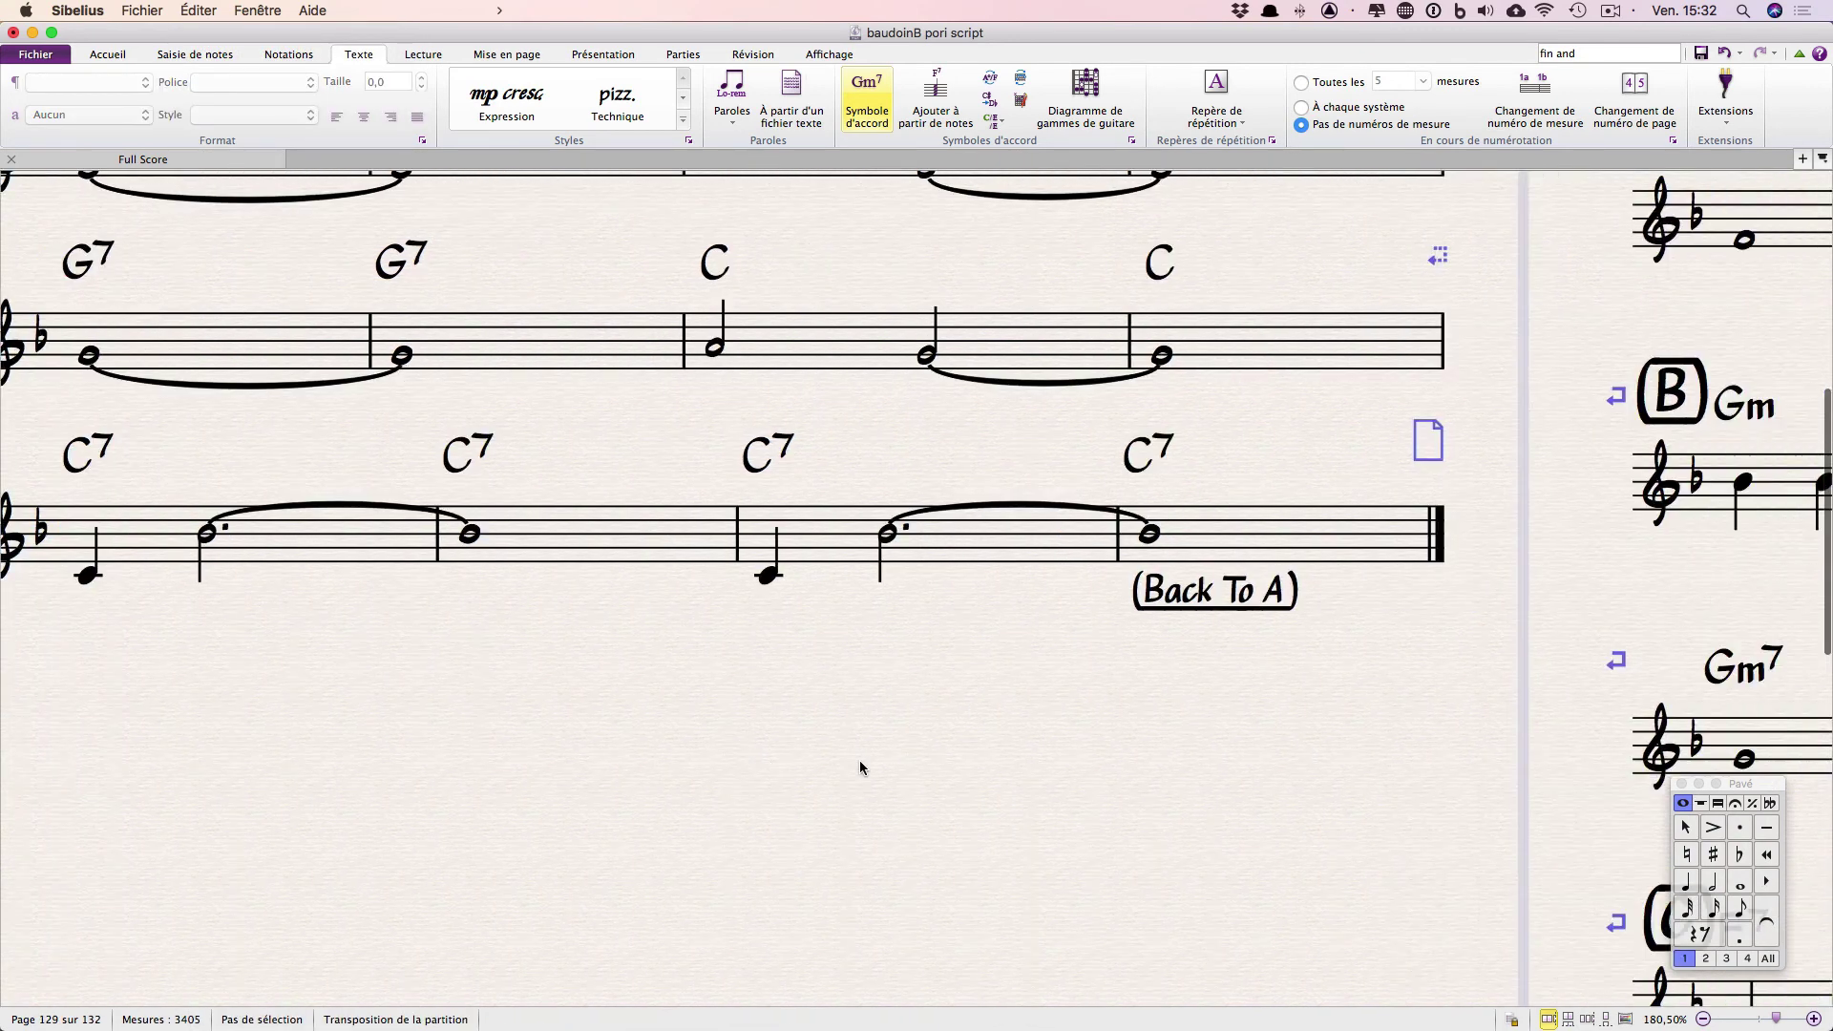
pyautogui.press('Tab')
pyautogui.scroll(-5, 759, 745)
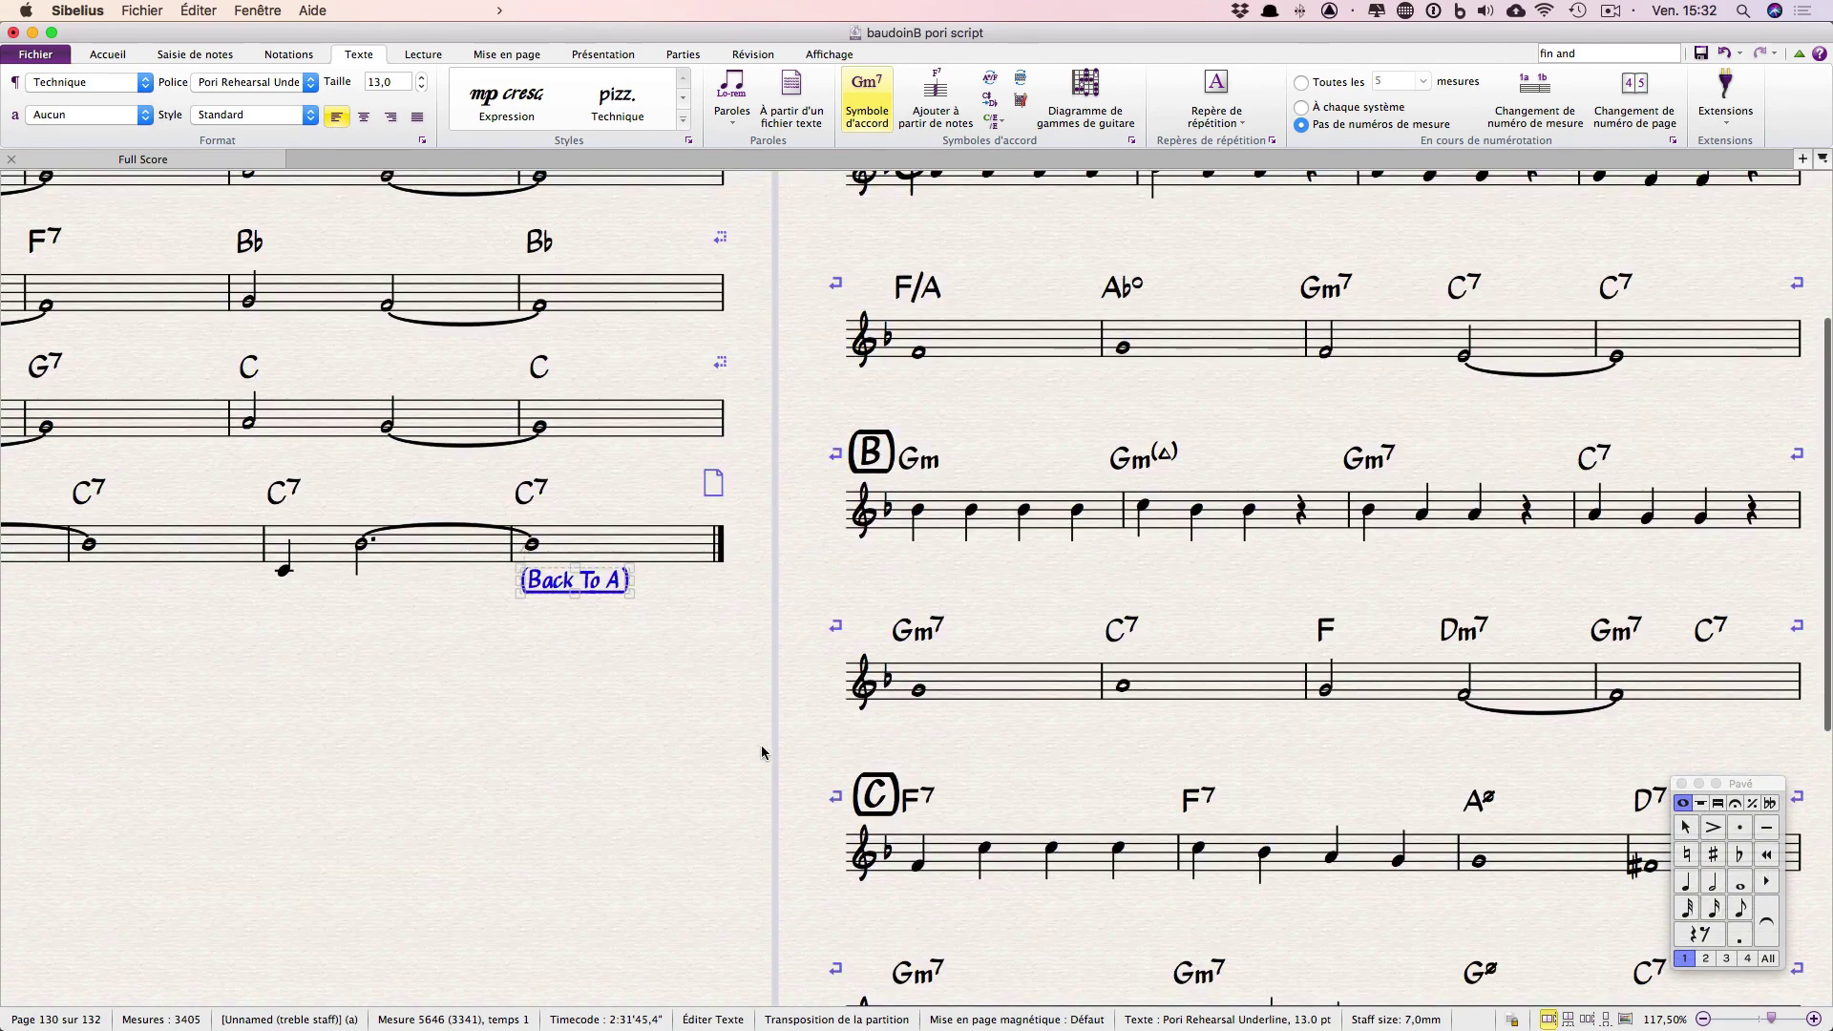
pyautogui.press('Tab')
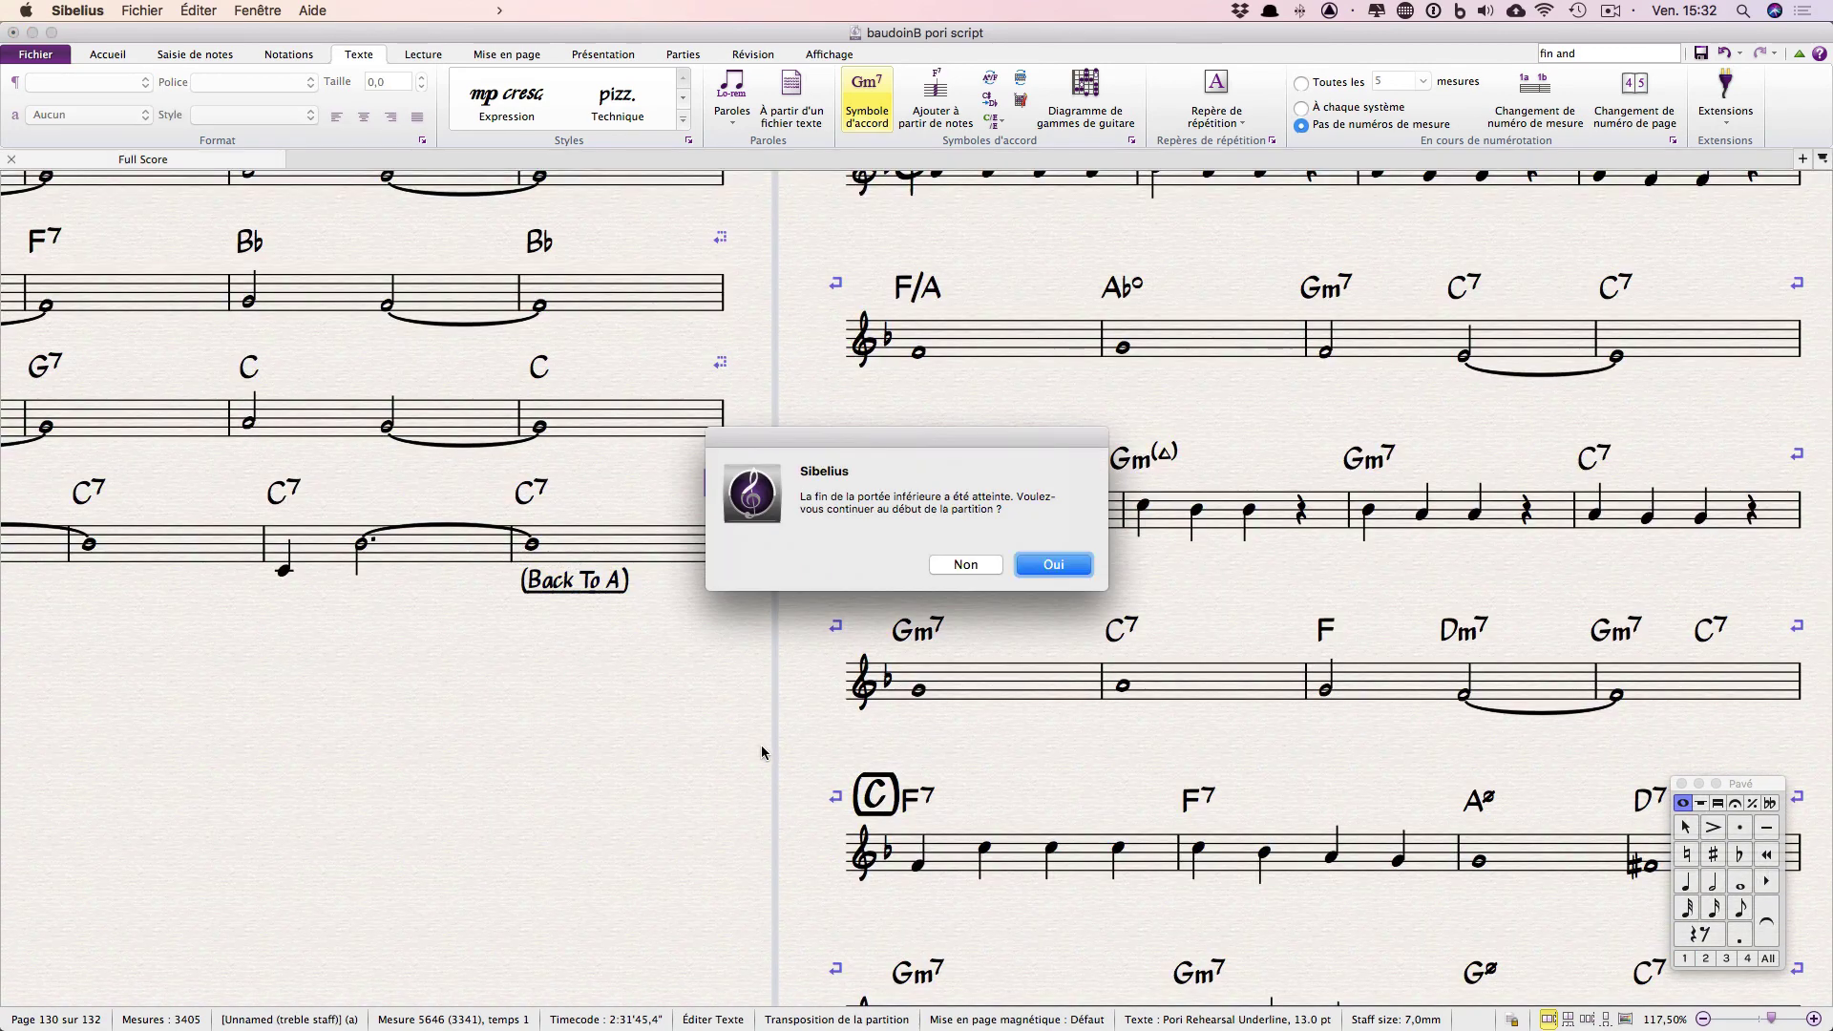
pyautogui.click(1053, 565)
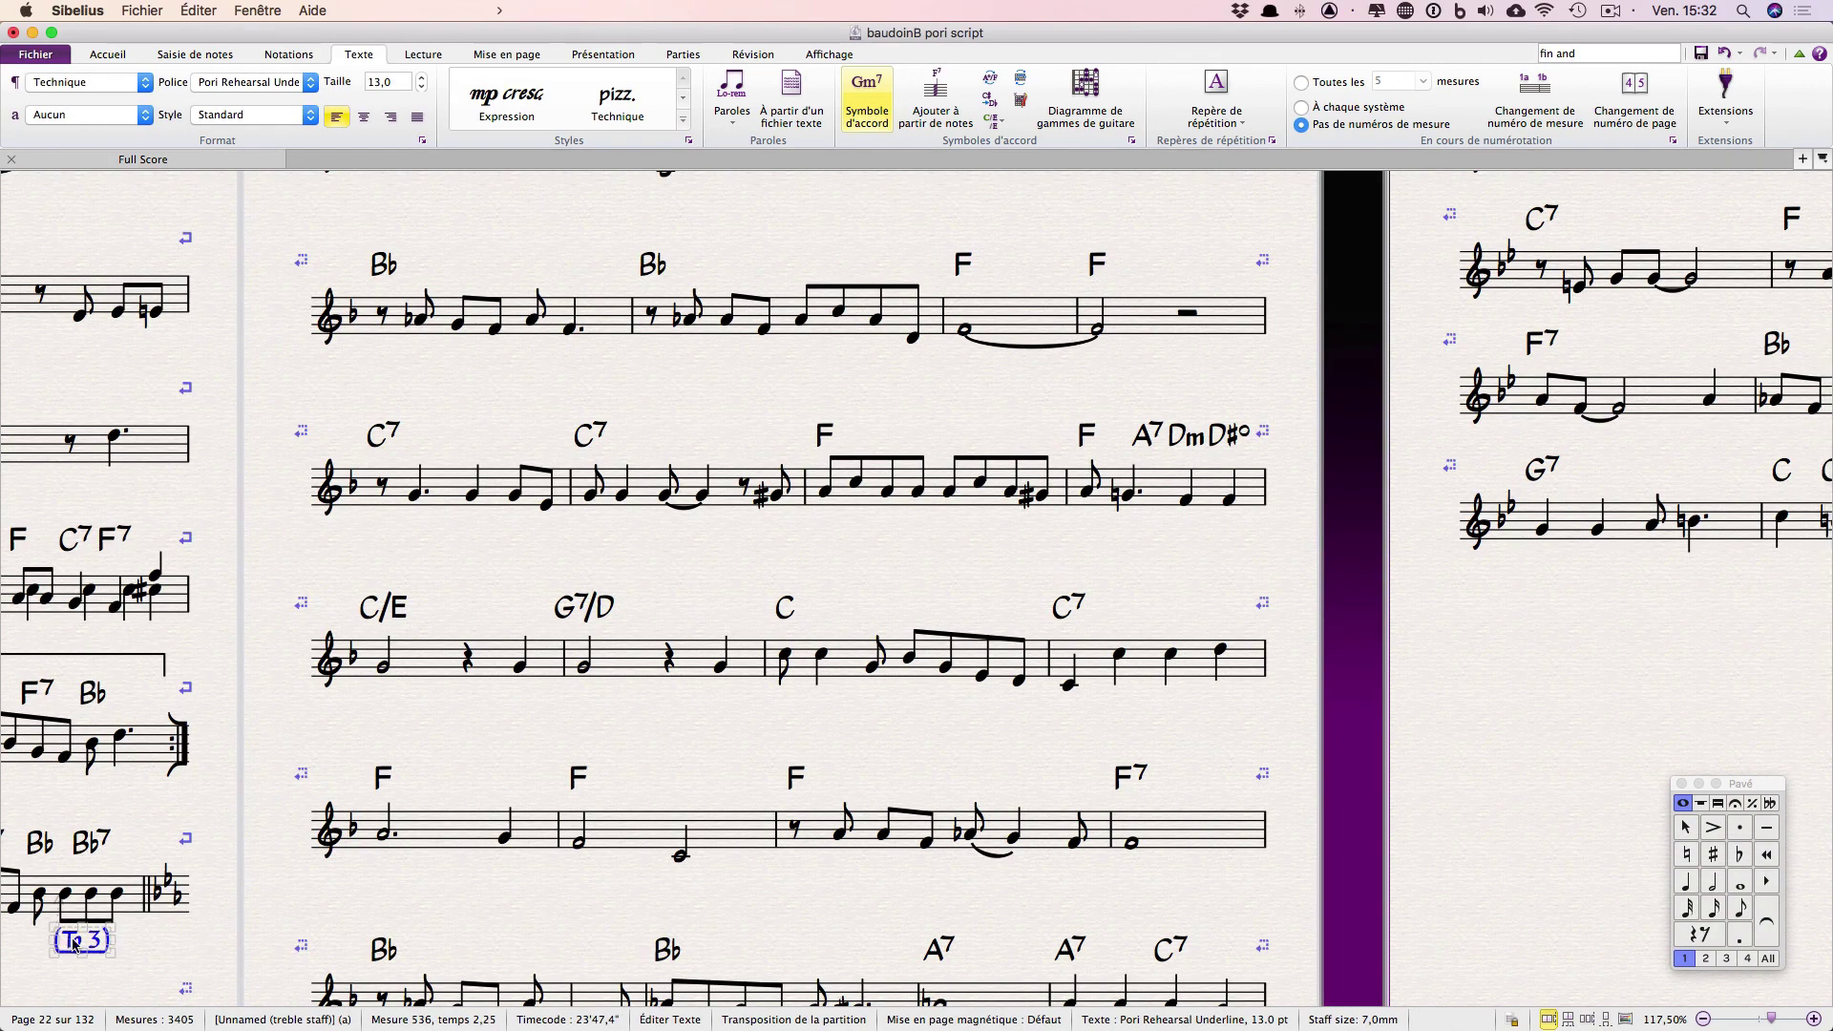
pyautogui.press('super+g')
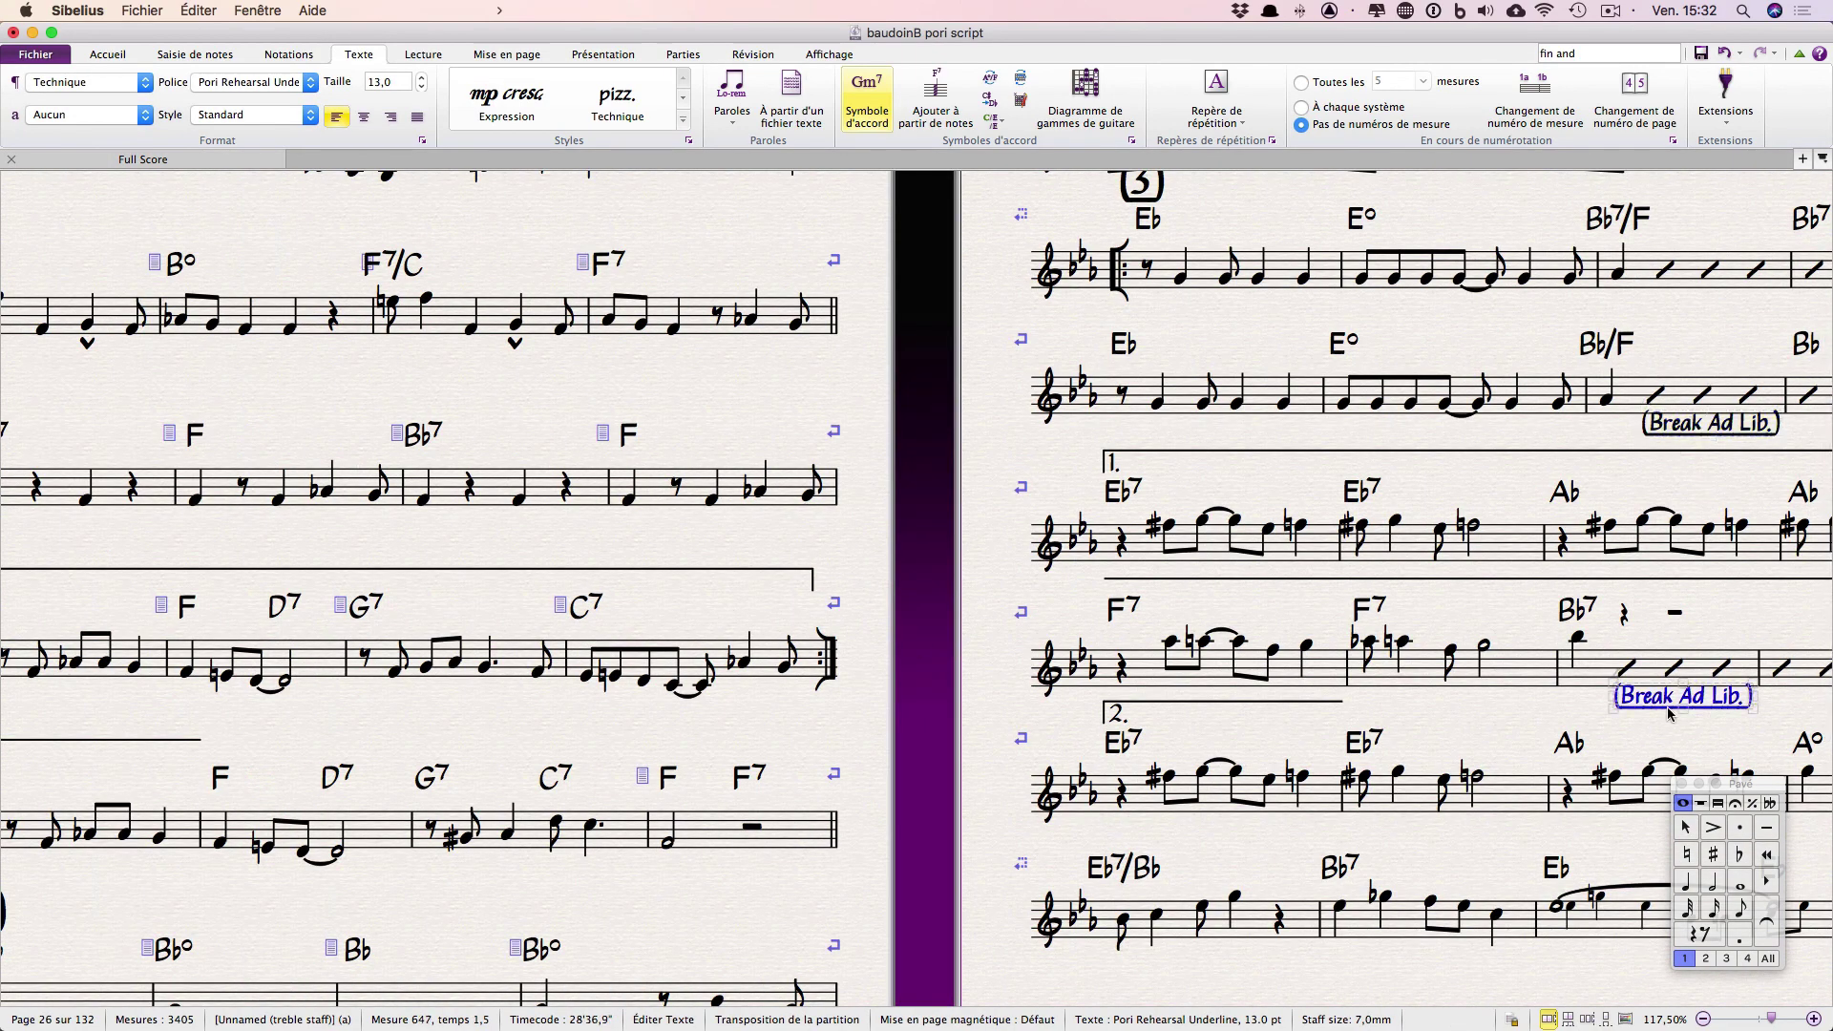
pyautogui.press('super+g')
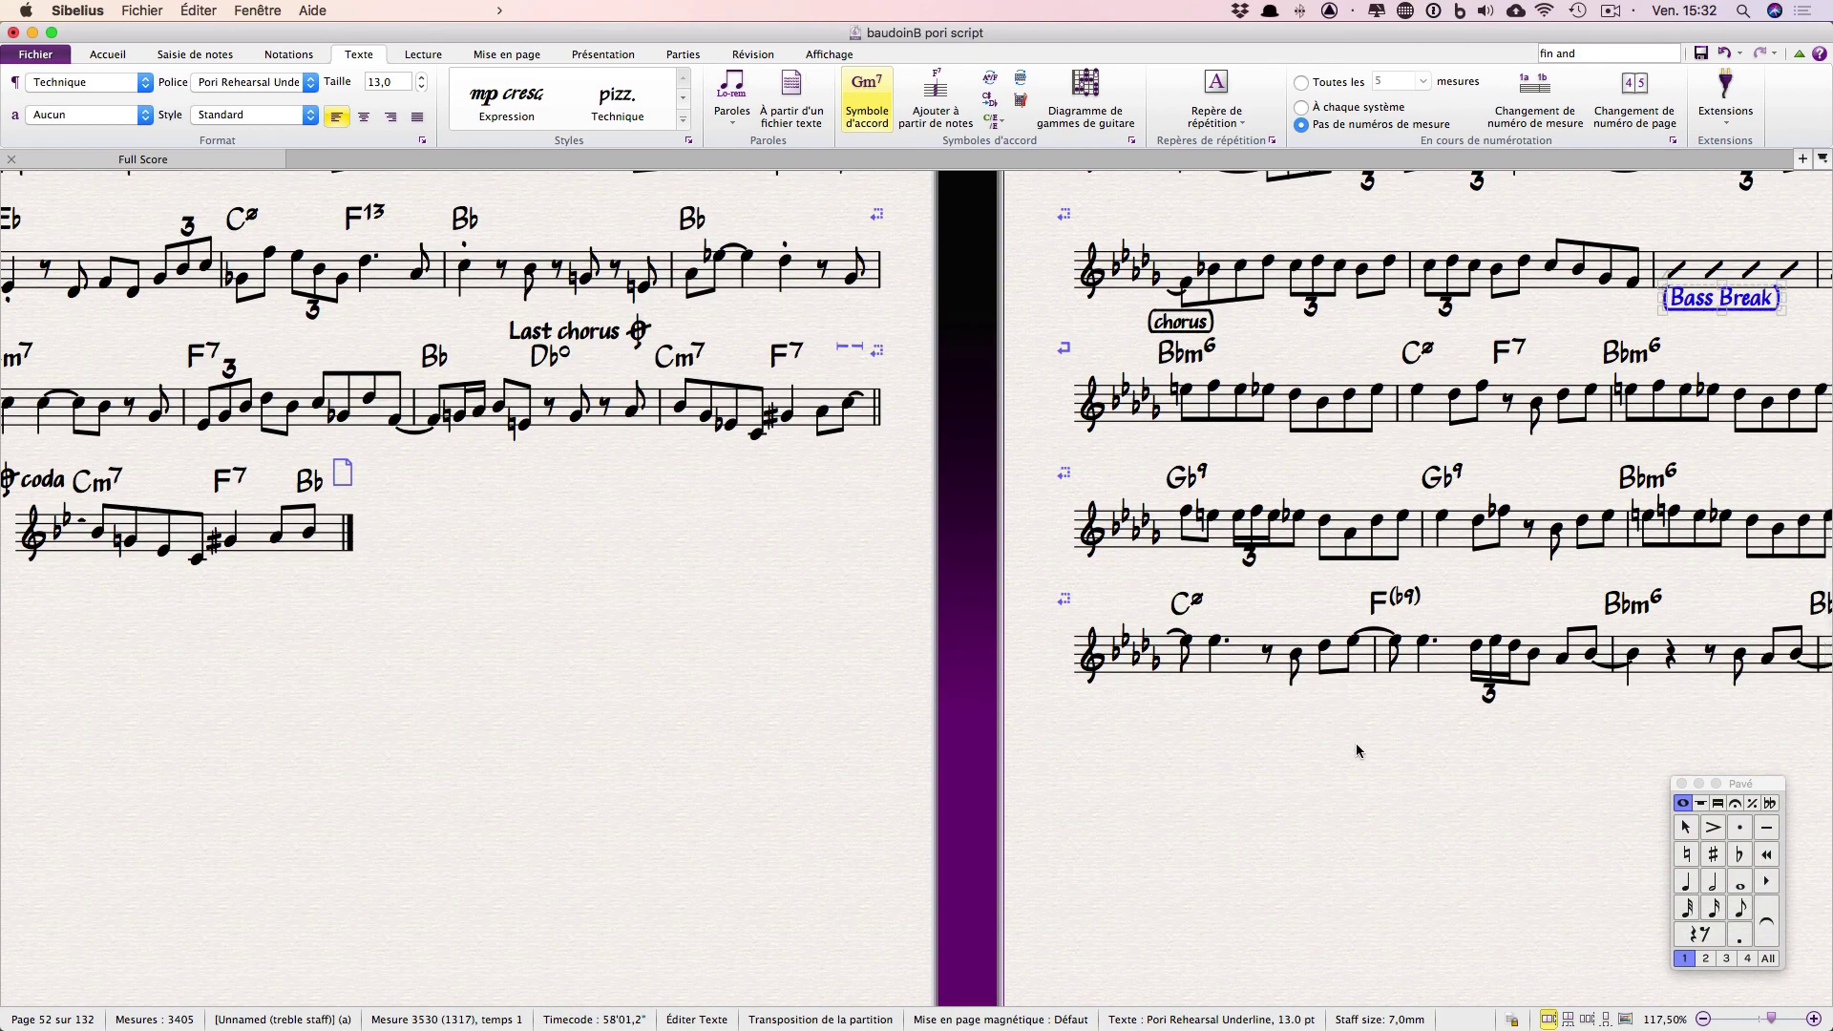
pyautogui.press('Escape')
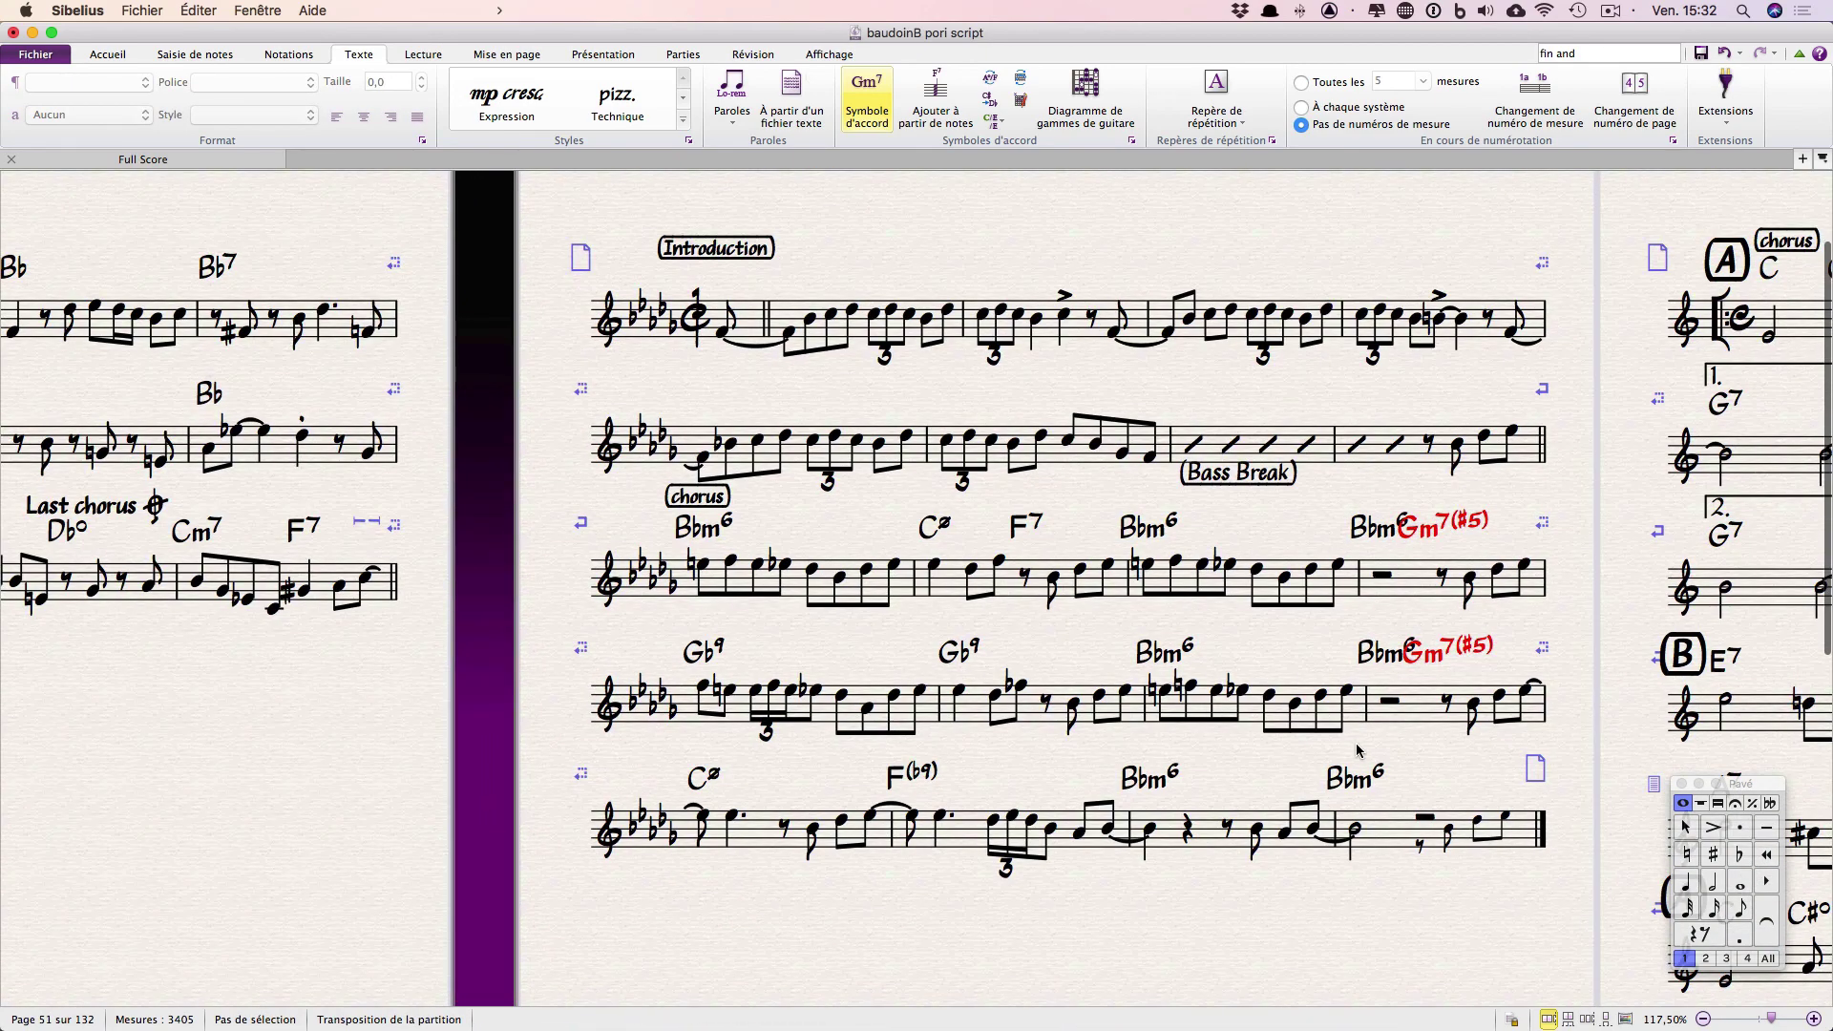